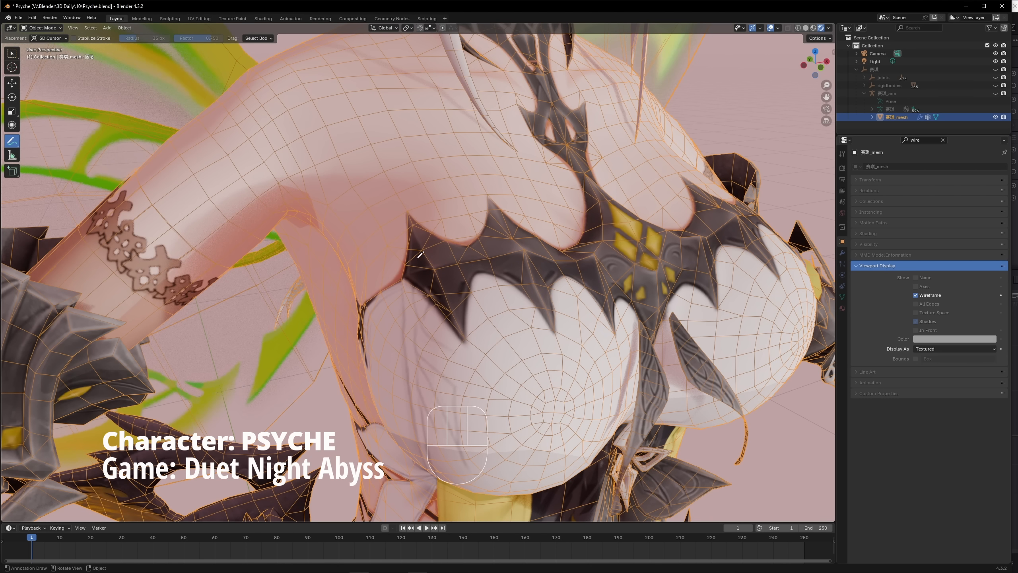
scroll(418, 213, down, 5)
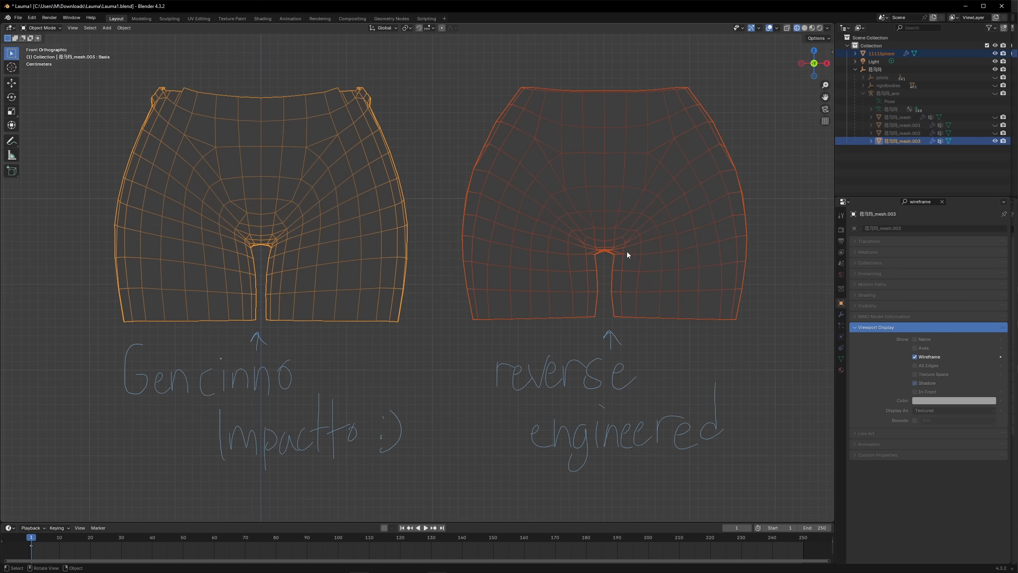
Step: Annotate matching U-shaped curves down the front centre of both hip wireframes to trace their edge loops
key(shift+space)
key(d)
mouse_move(249, 120)
mouse_down()
mouse_move(283, 227)
mouse_move(325, 124)
mouse_up()
drag(568, 234, 537, 118)
mouse_move(611, 121)
mouse_down()
mouse_move(609, 186)
mouse_move(559, 232)
mouse_up()
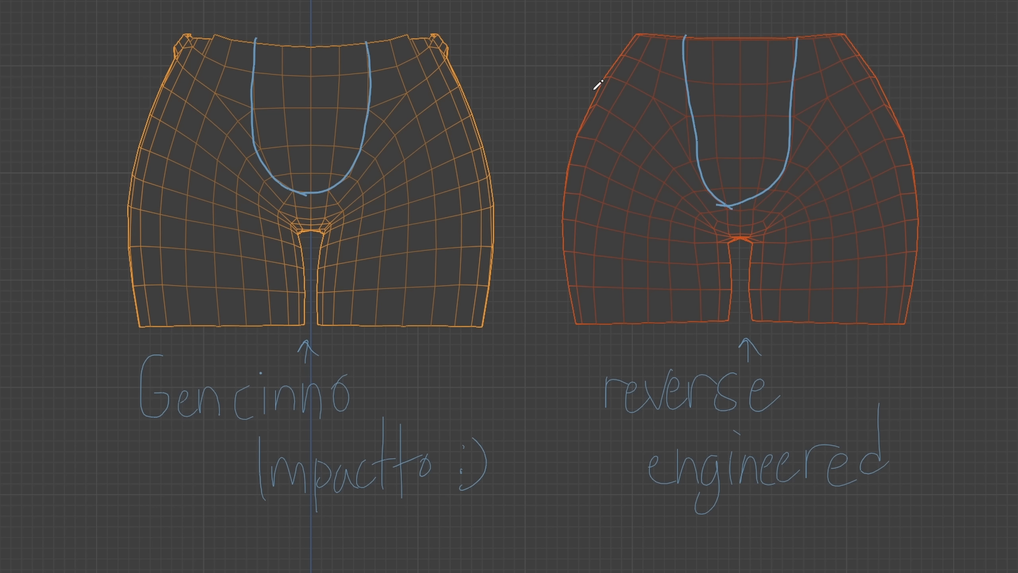
Step: Annotate the hip-to-crotch curves and the thigh edge-loop lines on both the original and the reverse-engineered wireframe
mouse_move(574, 72)
mouse_down()
mouse_move(891, 101)
mouse_move(924, 62)
mouse_up()
mouse_move(136, 52)
mouse_down()
mouse_move(309, 207)
mouse_move(526, 48)
mouse_up()
drag(111, 180, 309, 239)
drag(523, 200, 589, 217)
drag(106, 284, 324, 287)
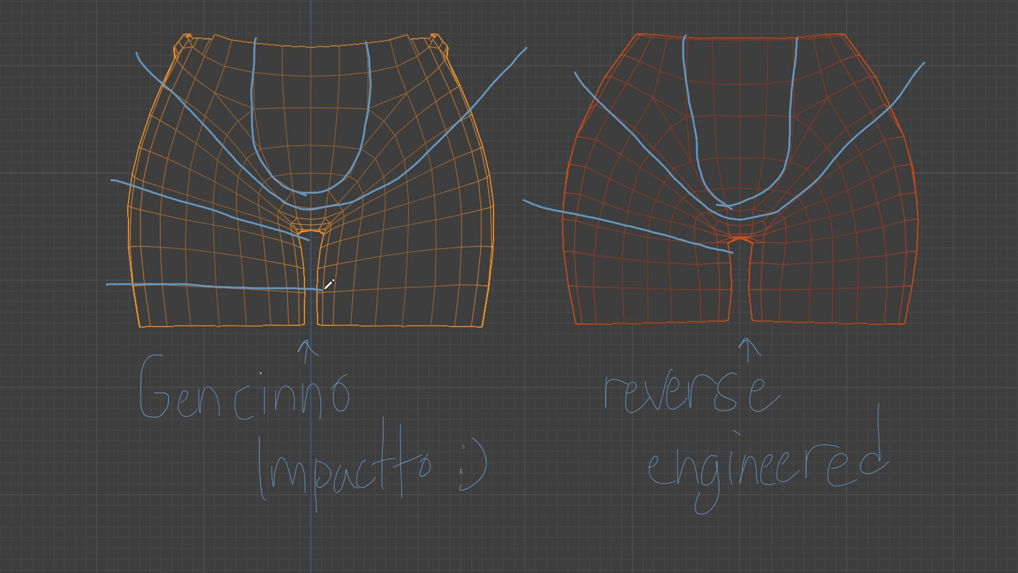
drag(541, 289, 743, 287)
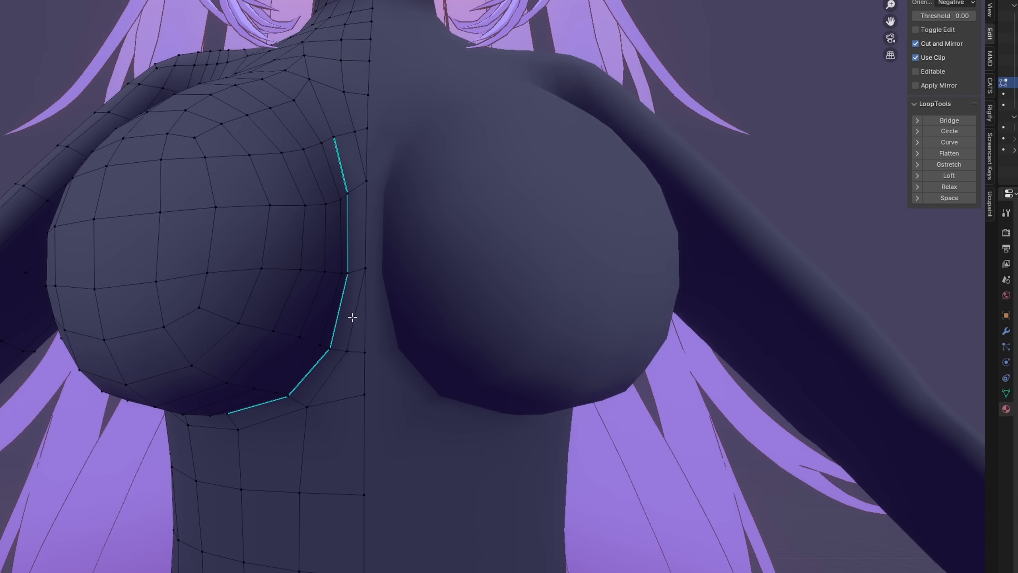
scroll(445, 341, up, 3)
scroll(446, 341, down, 5)
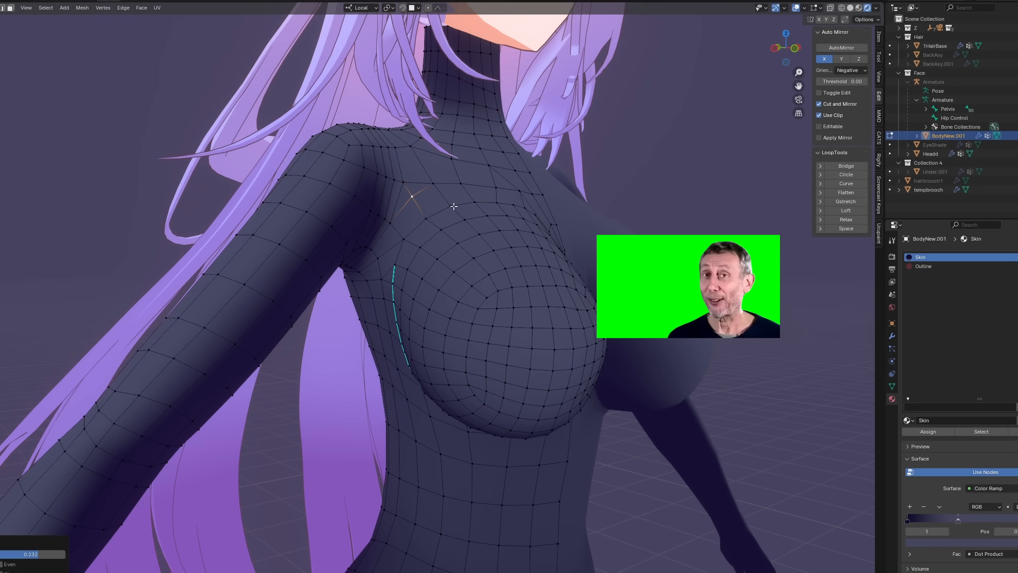
scroll(440, 179, down, 5)
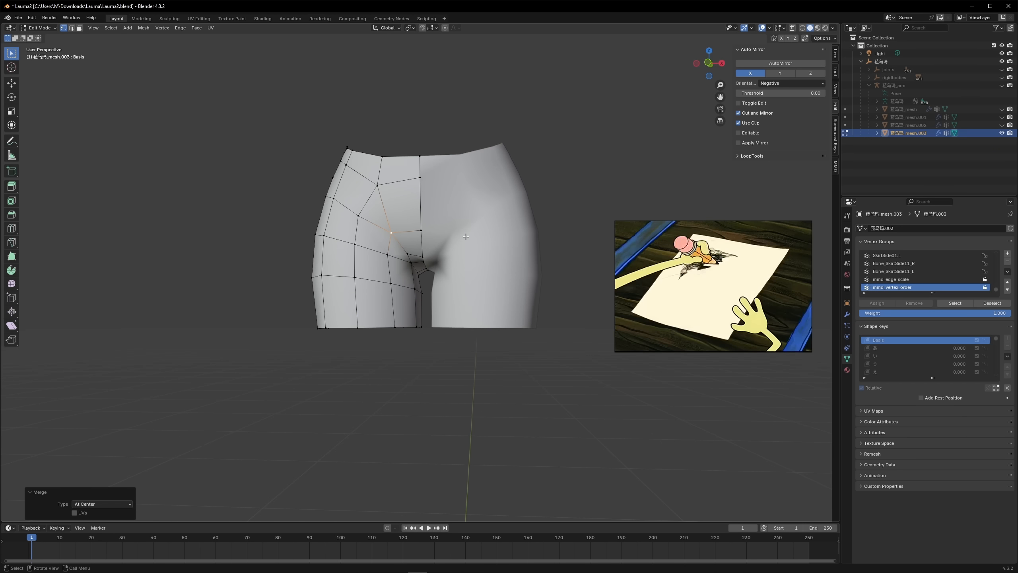
mouse_move(397, 231)
middle_down()
mouse_move(538, 273)
mouse_move(497, 256)
middle_up()
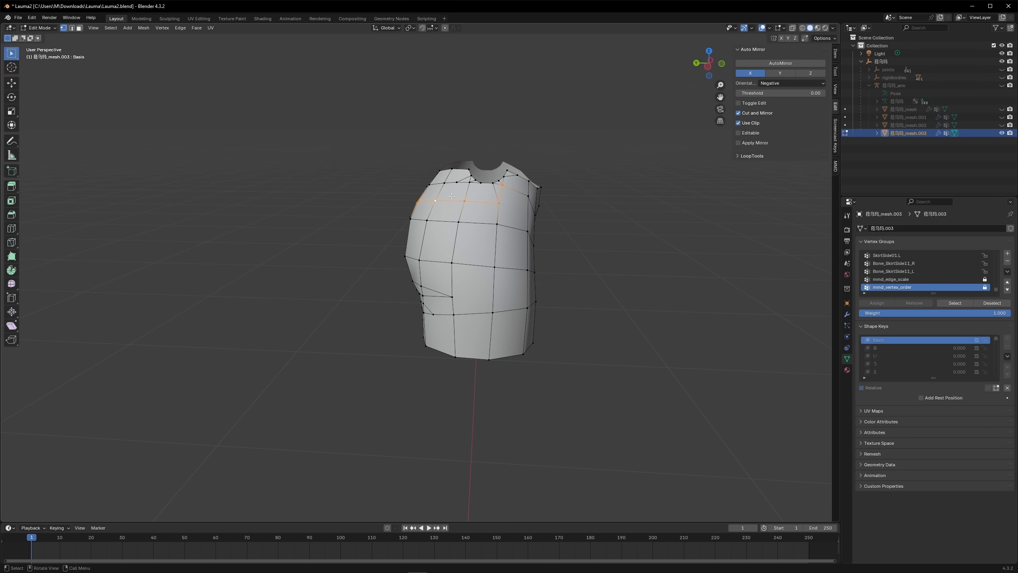
right_click(505, 149)
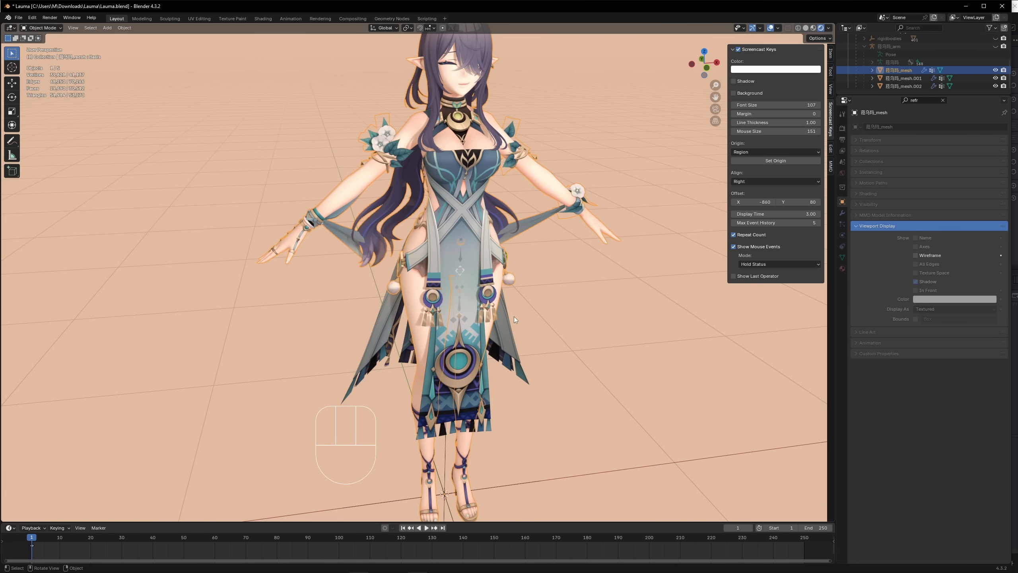
middle_drag(513, 317, 480, 296)
Step: Draw a two-by-two grid annotation over the quad faces on the front of the character's waist
mouse_move(297, 163)
mouse_down()
mouse_move(306, 91)
mouse_move(358, 88)
mouse_move(374, 152)
mouse_move(291, 153)
mouse_move(388, 129)
mouse_up()
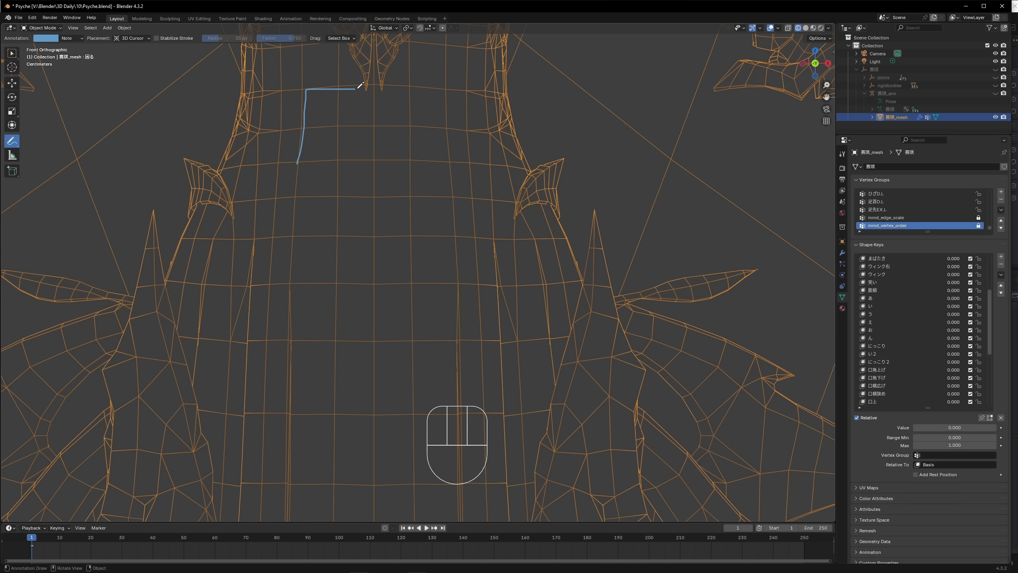
drag(331, 85, 333, 182)
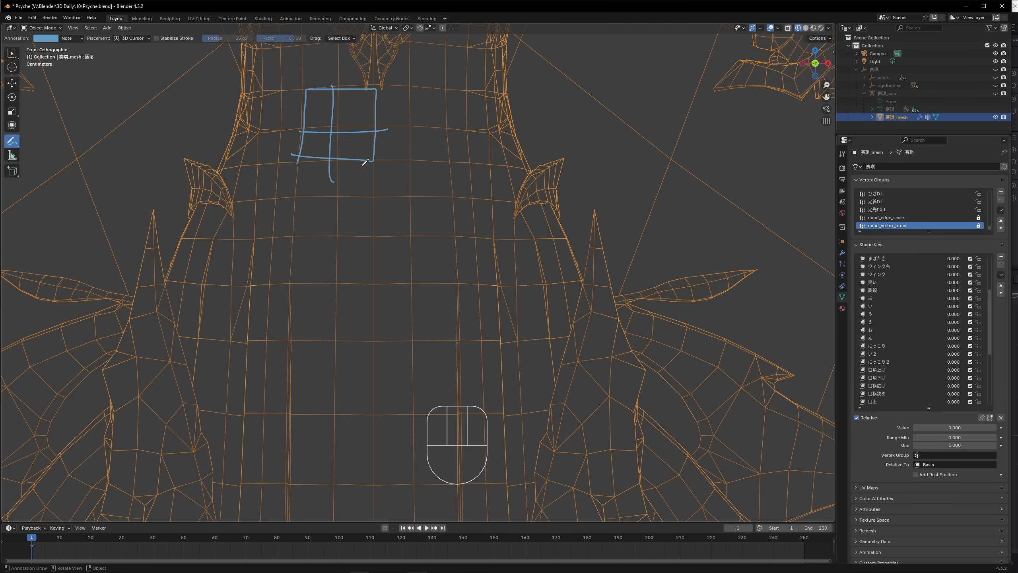
mouse_move(438, 109)
shift+middle_down()
mouse_move(424, 319)
mouse_move(416, 291)
shift+middle_up()
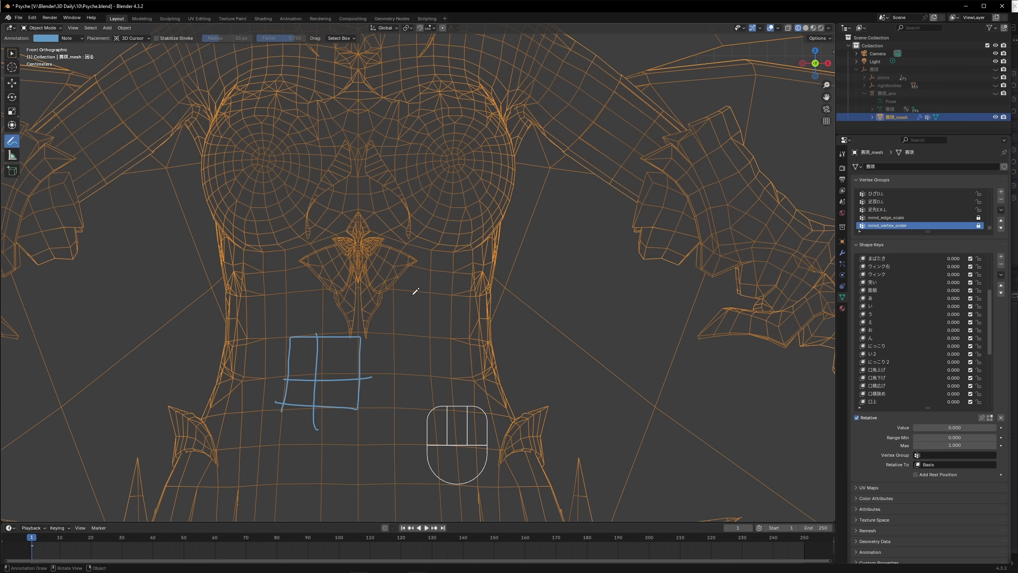
scroll(416, 290, down, 3)
drag(369, 159, 364, 154)
mouse_move(287, 276)
mouse_down()
mouse_move(354, 269)
mouse_move(287, 277)
mouse_up()
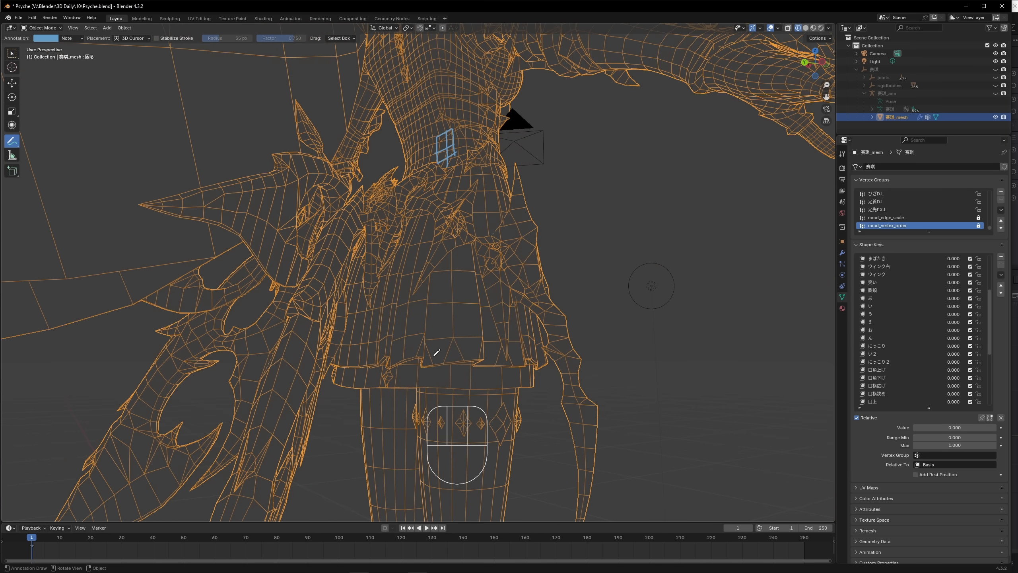
drag(436, 352, 459, 276)
middle_drag(460, 276, 477, 291)
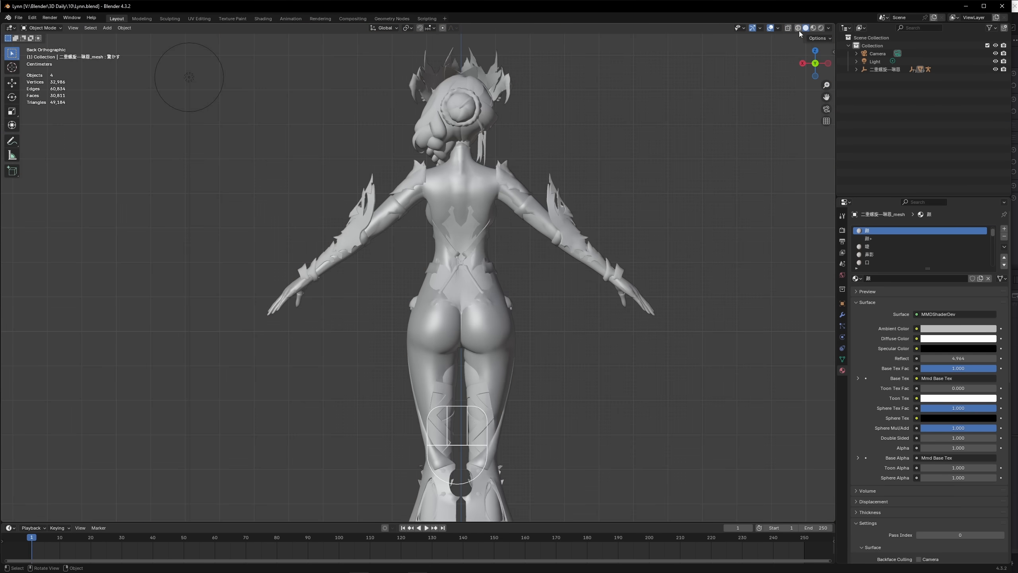
Step: Display the wireframe over the Lynn model and examine the topology of its hips from behind
key(shift+z)
key(alt+z)
shift+middle_drag(620, 391, 602, 370)
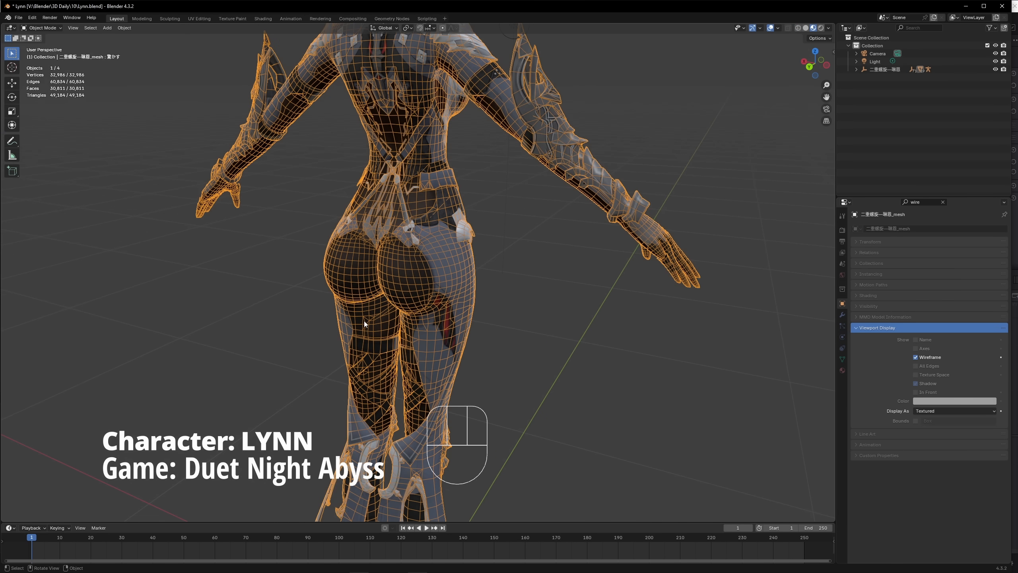
scroll(364, 321, up, 2)
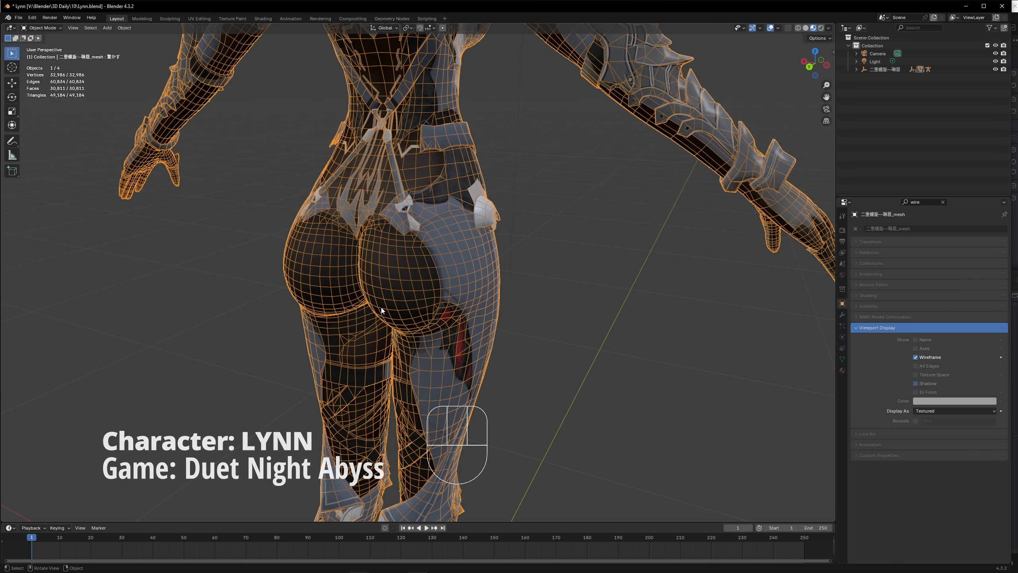
scroll(397, 312, up, 1)
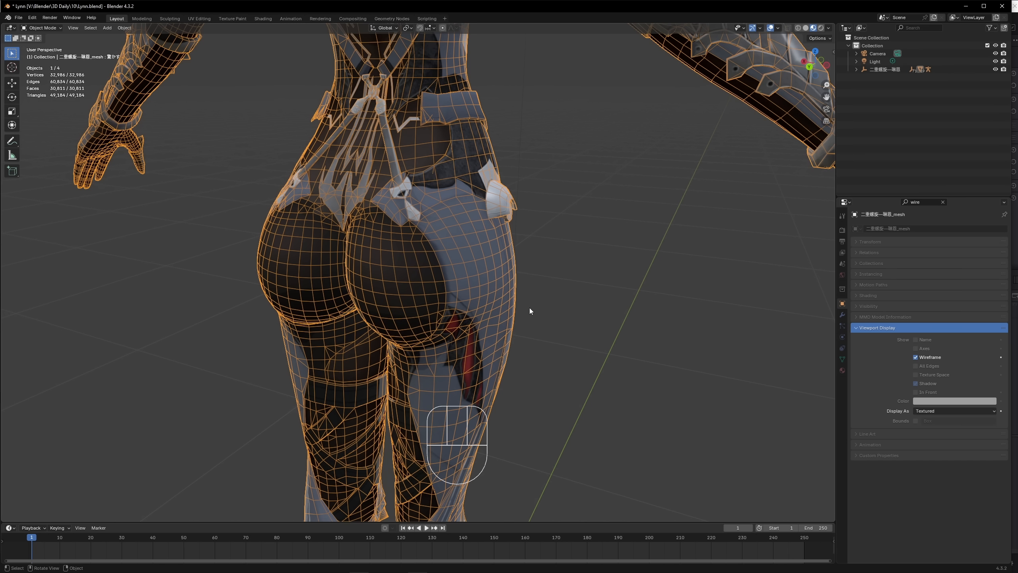
click(531, 332)
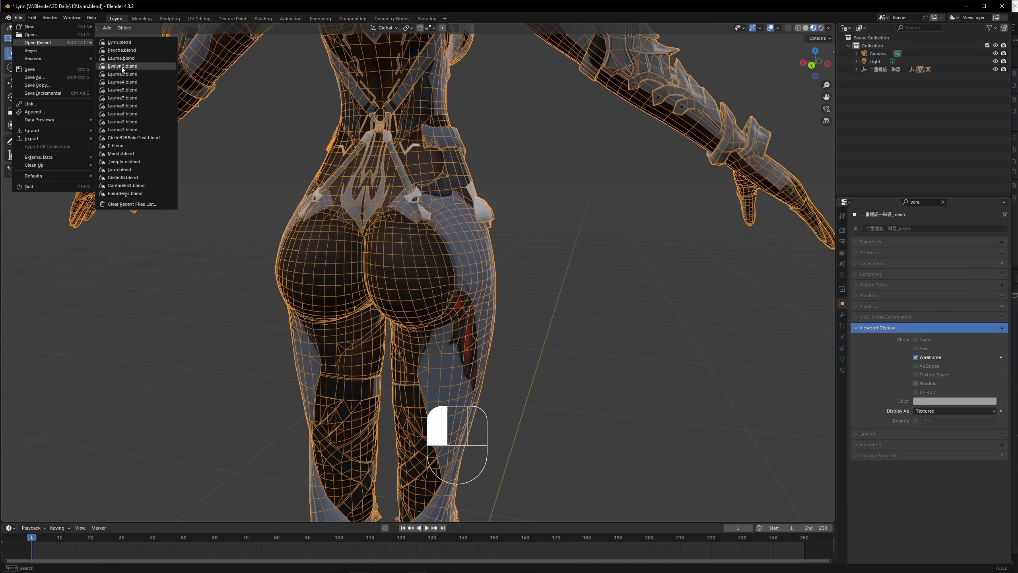
Step: Open the recent file Evelyn2.blend and view the mesh topology around the character's hips from behind
click(122, 67)
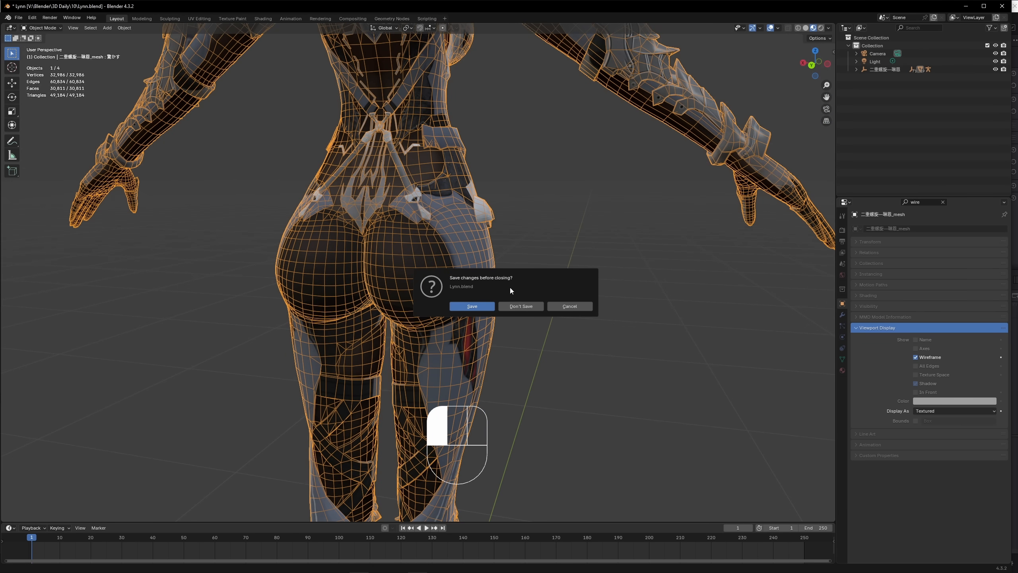
click(600, 323)
middle_drag(600, 323, 402, 306)
click(19, 17)
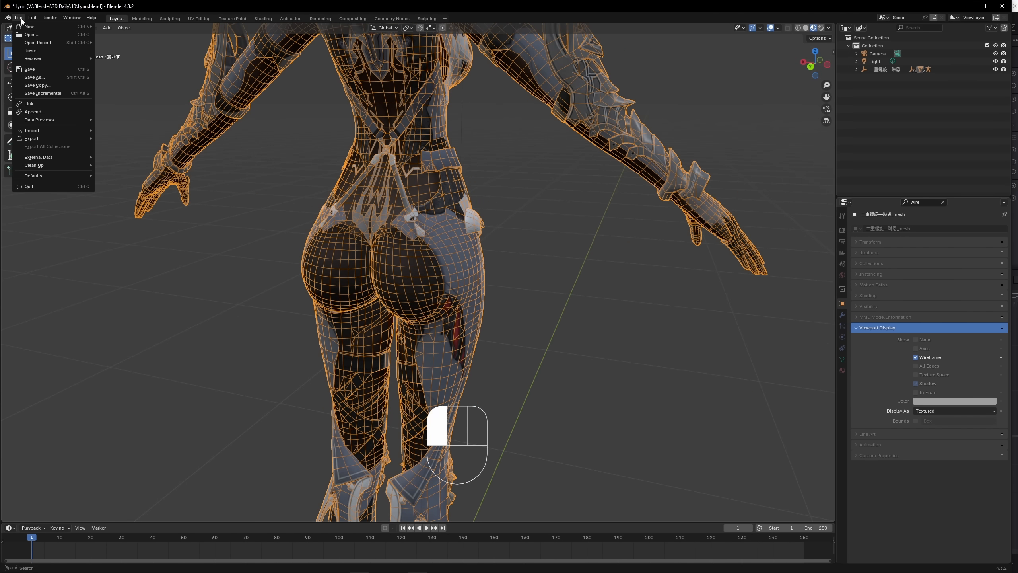
mouse_move(40, 44)
click(128, 51)
click(489, 299)
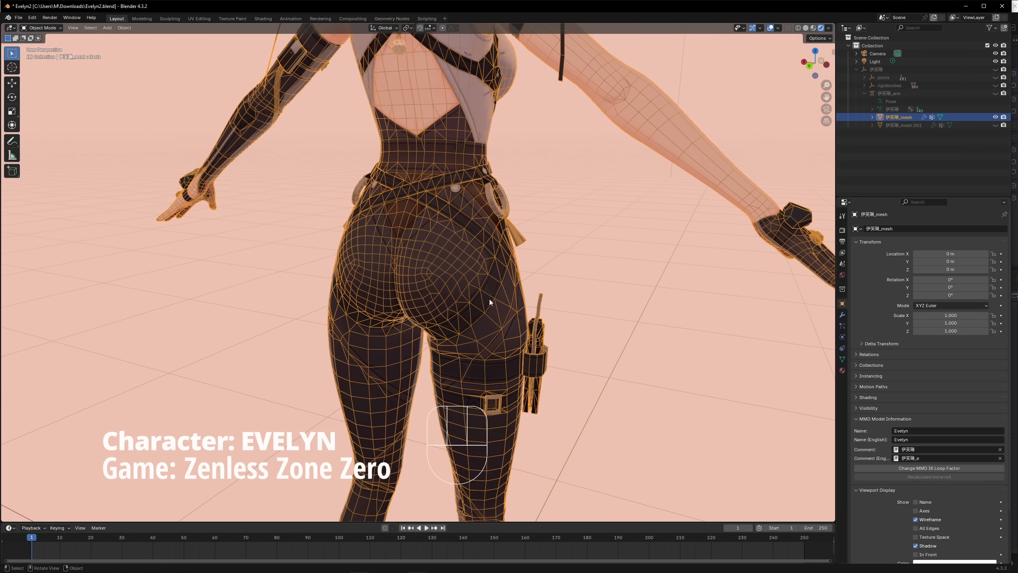
middle_drag(489, 299, 384, 207)
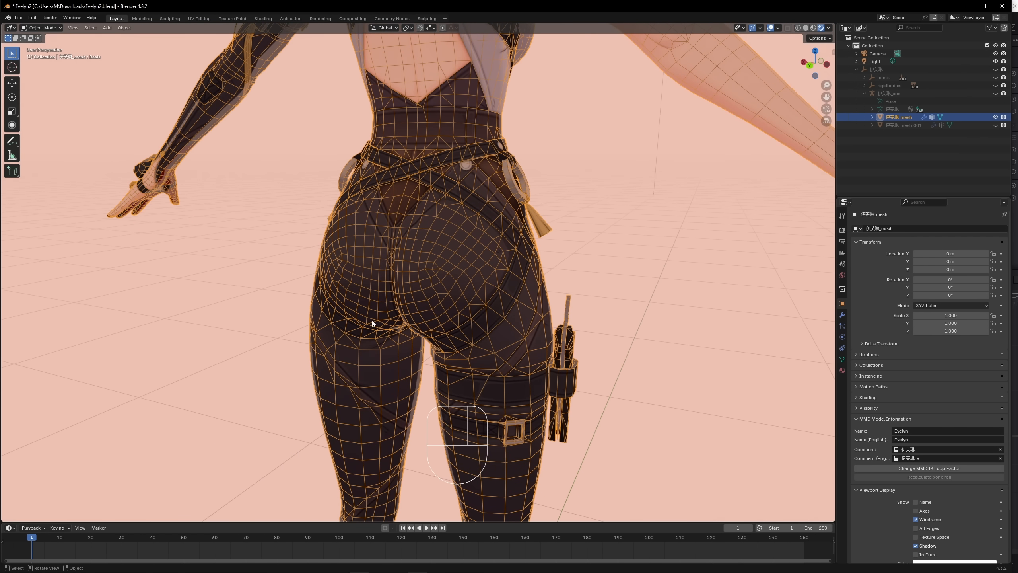
middle_drag(372, 324, 509, 323)
scroll(499, 318, down, 6)
scroll(503, 317, up, 3)
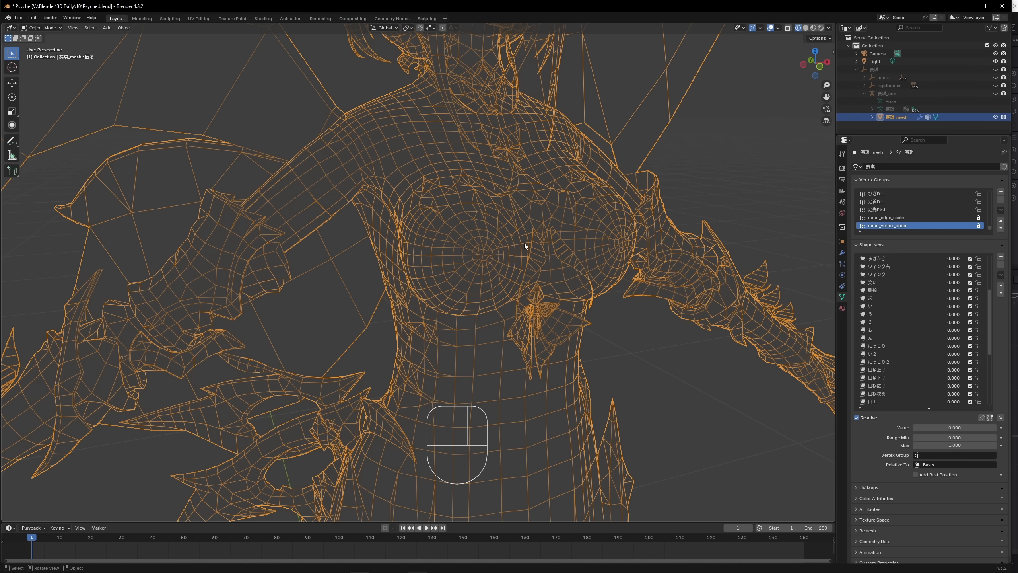
Step: Sketch a small cross and an upward arrow as annotations over the outer chest edge loops and undo the last strokes
middle_drag(528, 245, 501, 280)
scroll(501, 280, up, 2)
key(shift+space)
key(d)
mouse_move(439, 228)
mouse_down()
mouse_move(437, 252)
mouse_move(453, 235)
mouse_up()
drag(448, 227, 452, 265)
drag(457, 206, 448, 128)
drag(452, 127, 471, 155)
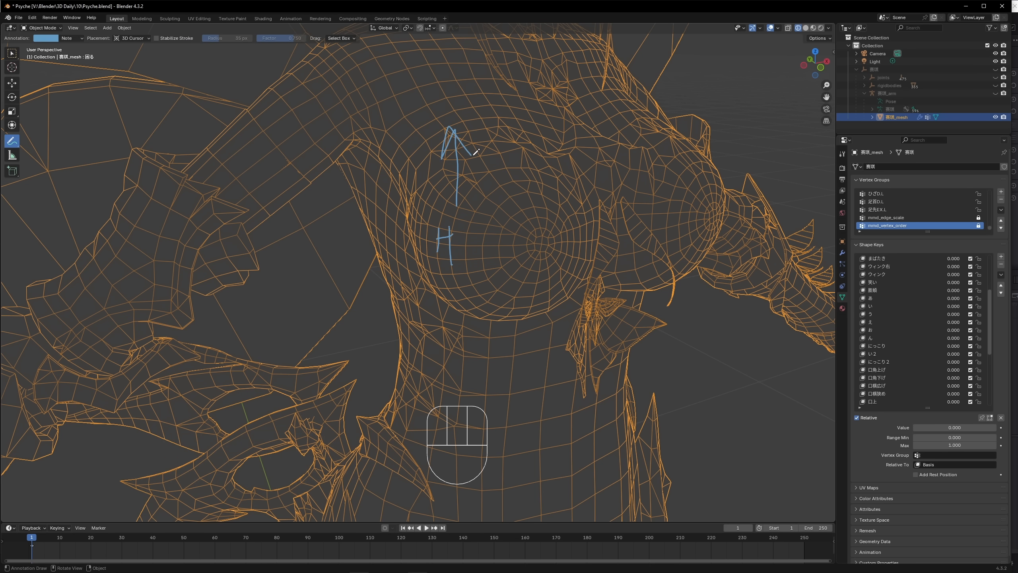
key(ctrl+z)
key(ctrl+z)
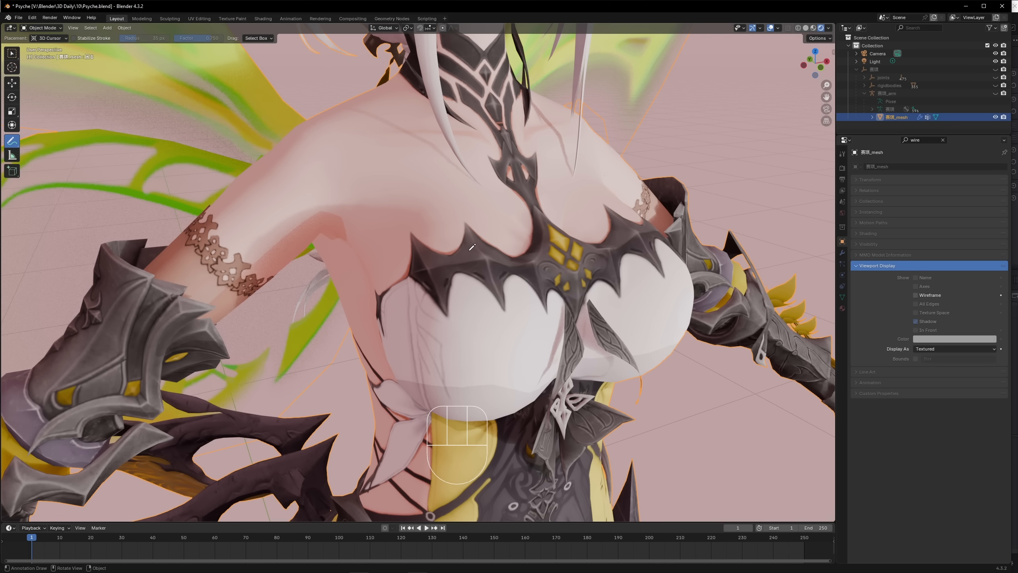
Step: Turn on the Wireframe viewport display of the Psyche mesh and examine the topology around the chest and shoulders
click(915, 295)
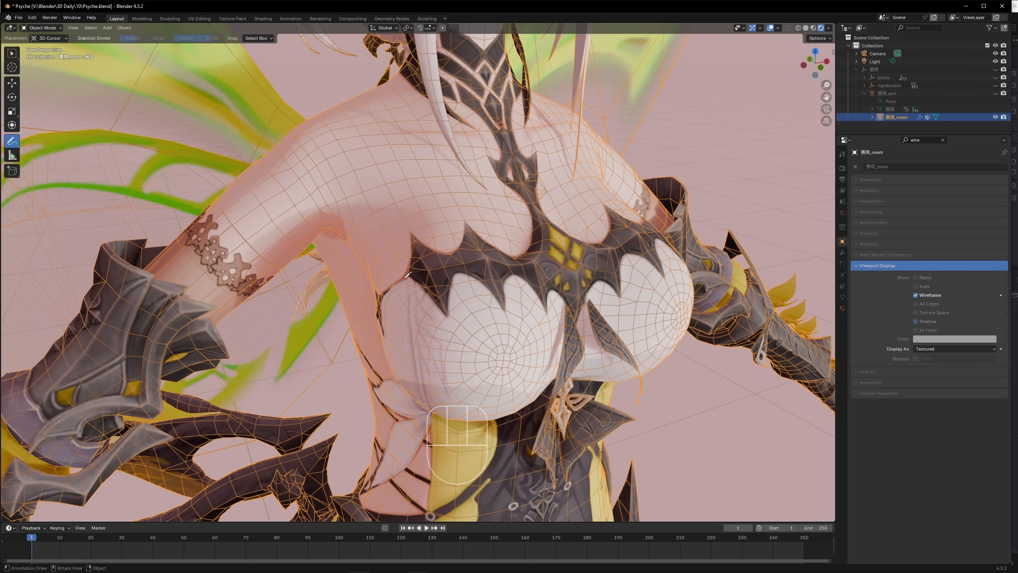
scroll(413, 237, up, 5)
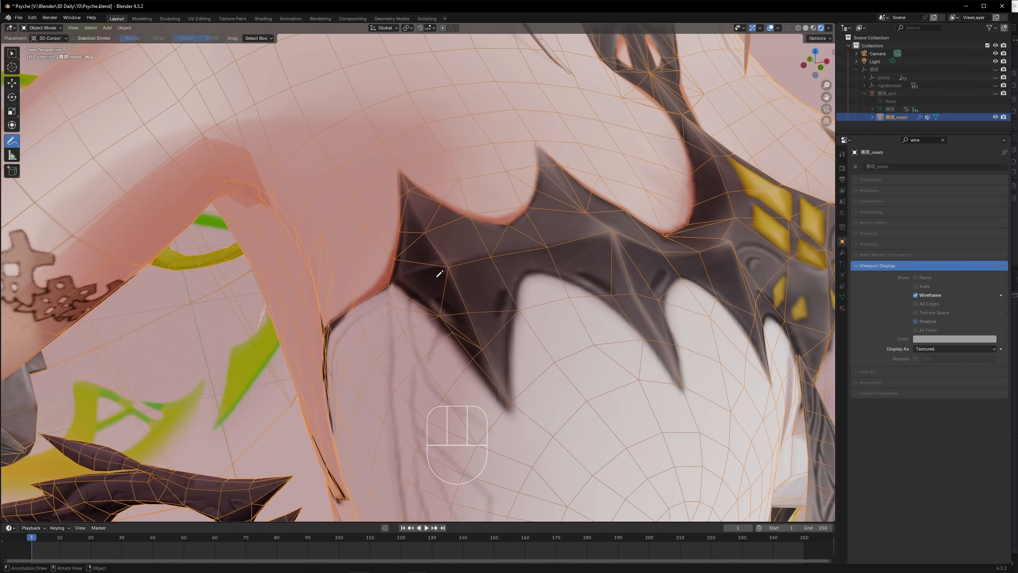
scroll(421, 259, down, 3)
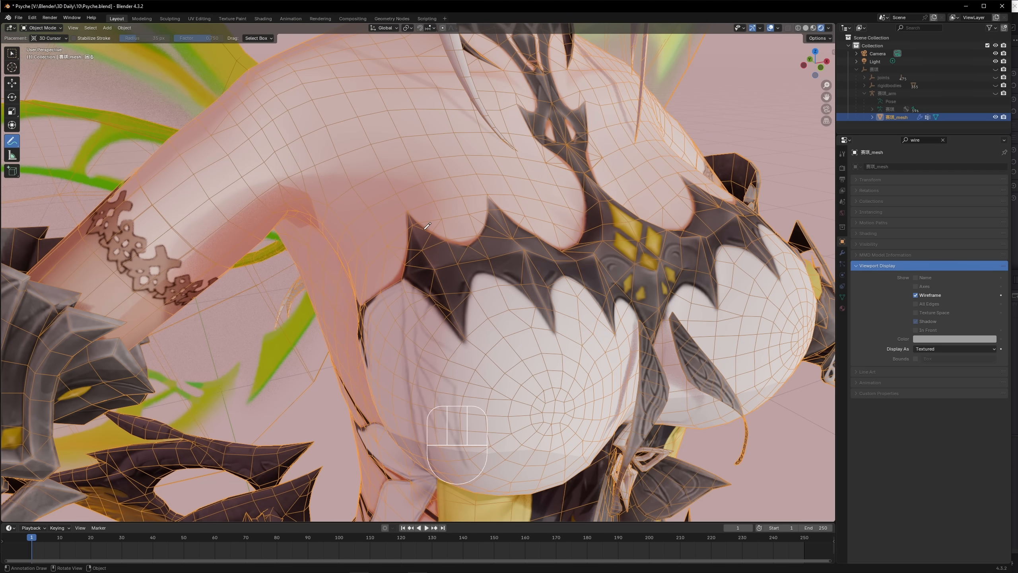
scroll(420, 224, down, 4)
scroll(420, 225, up, 3)
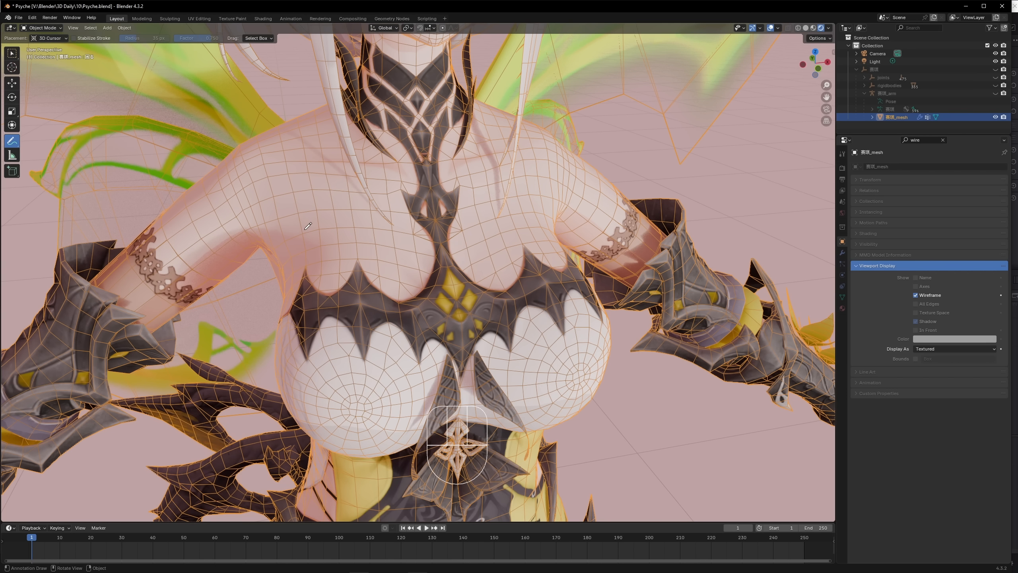
mouse_move(304, 231)
mouse_down()
mouse_move(308, 253)
mouse_move(335, 253)
mouse_up()
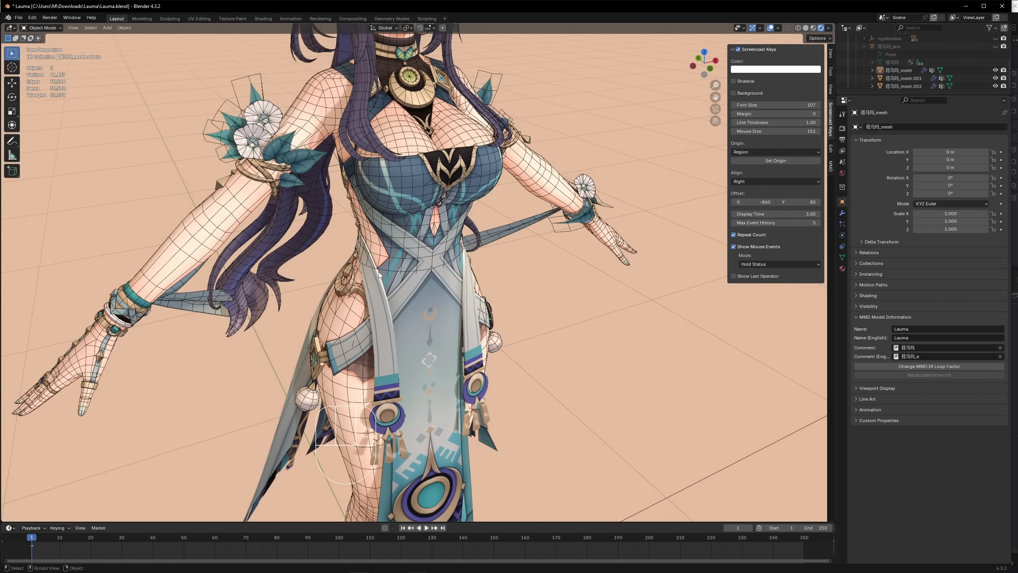
Step: Select the Lauma character's main mesh and open it in Edit Mode, close up on the exposed hip
mouse_move(380, 281)
middle_down()
mouse_move(399, 291)
mouse_move(380, 294)
middle_up()
scroll(404, 306, up, 4)
click(318, 316)
middle_drag(318, 316, 324, 315)
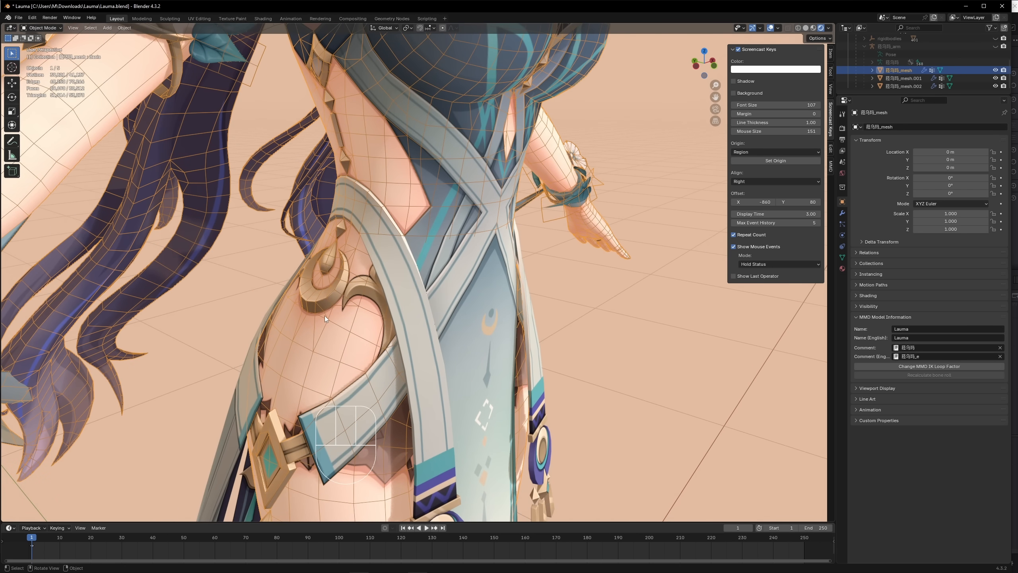
key(Tab)
scroll(387, 300, up, 3)
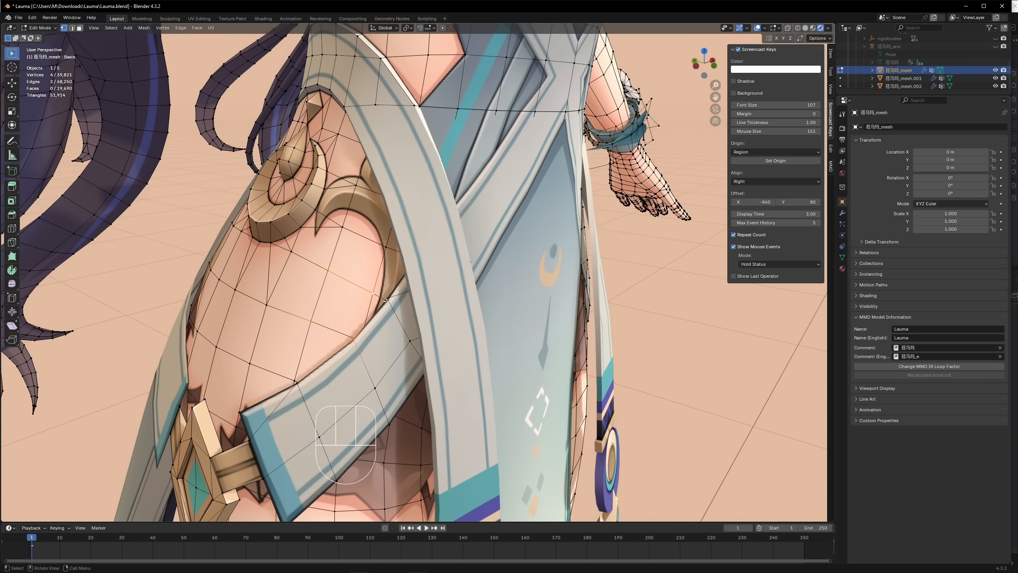
click(372, 337)
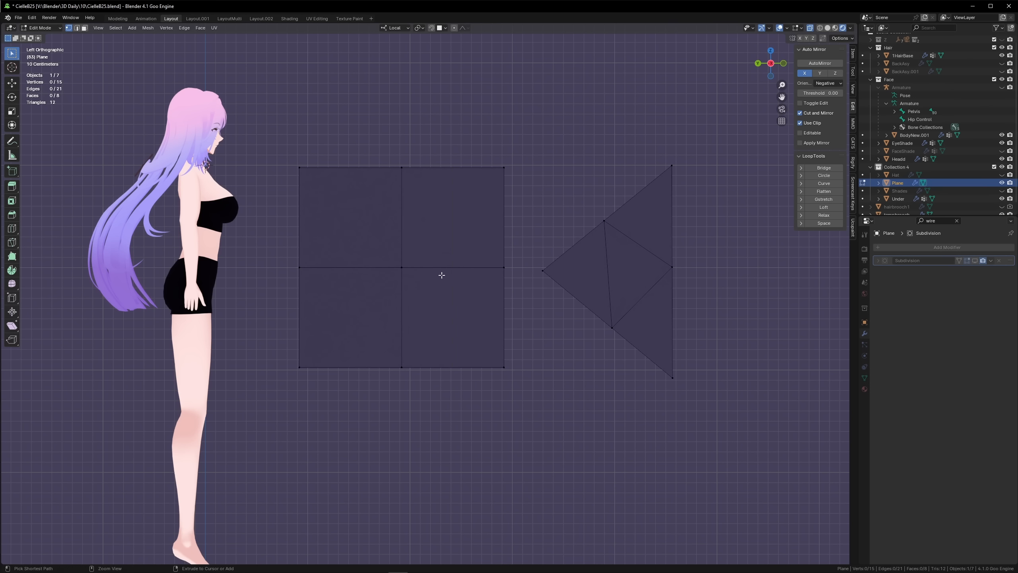
Step: Try loop cuts on the four-quad square plane, including a horizontal one across its upper row
key(ctrl+r)
click(391, 235)
right_click(406, 242)
key(ctrl+r)
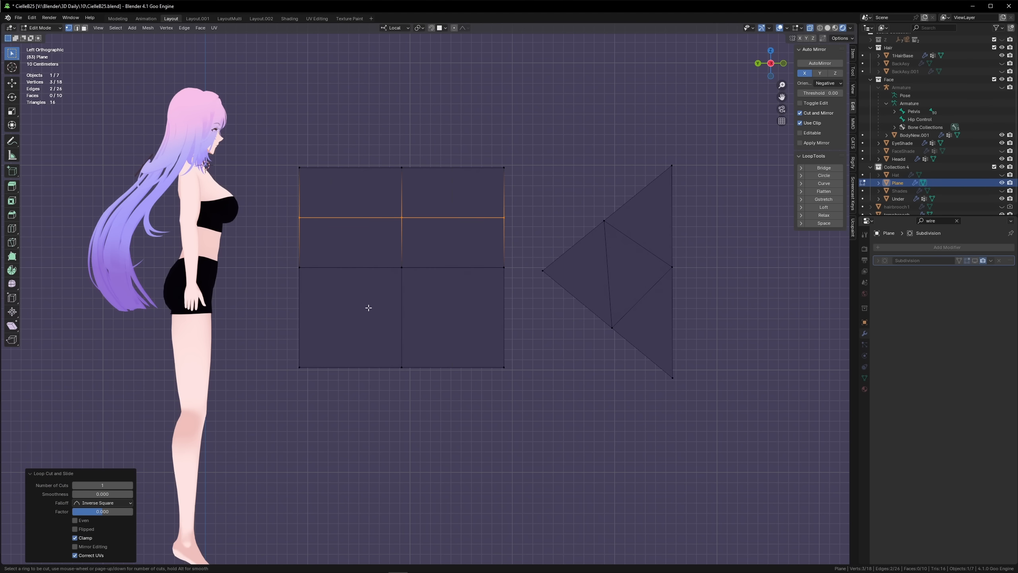
click(348, 253)
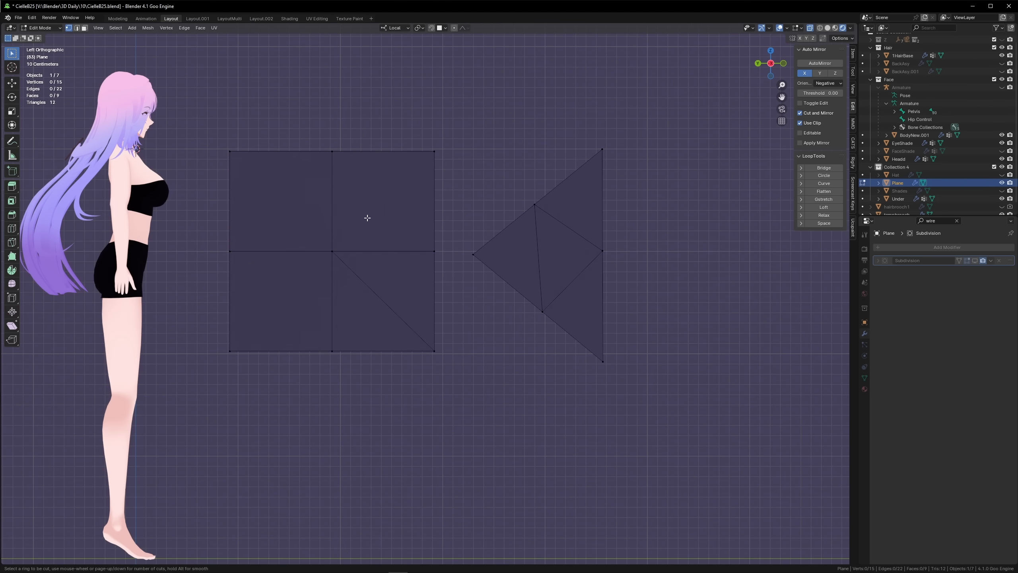
Step: Try a vertical loop cut on the upper-right quad above the triangulated one and another on the triangular plane, undoing them
key(ctrl+r)
click(391, 223)
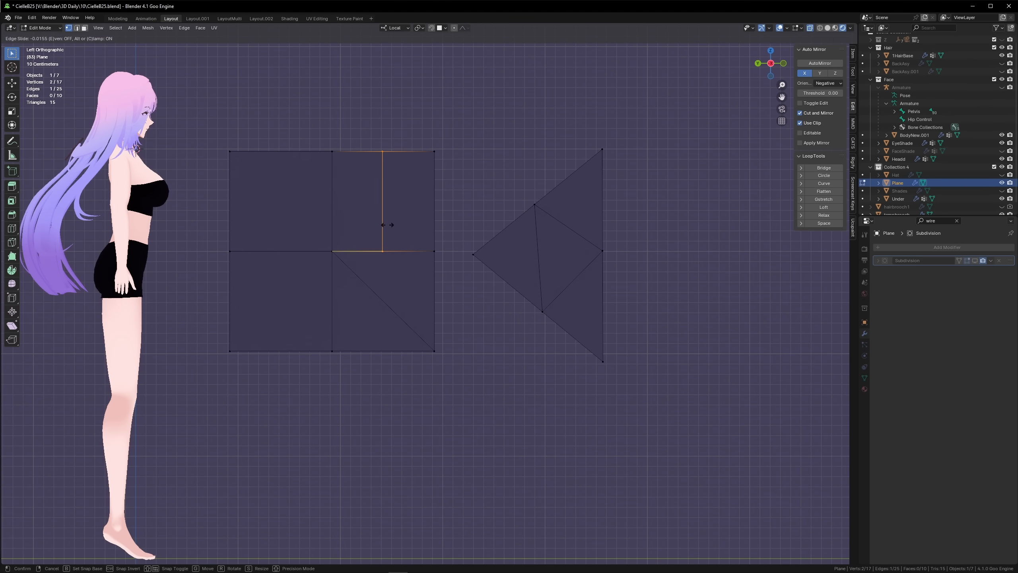
right_click(425, 261)
key(ctrl+z)
key(ctrl+r)
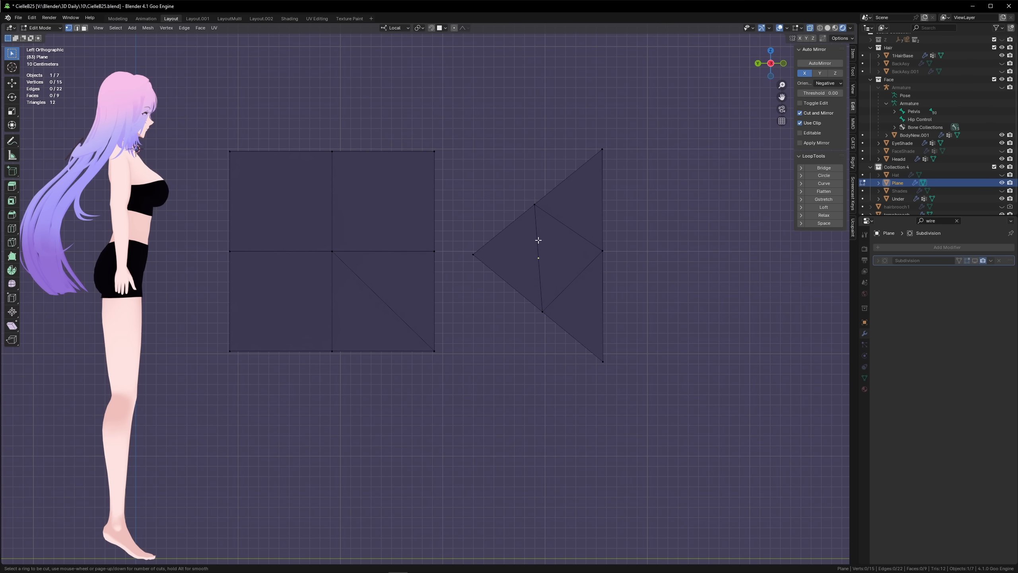
key(Escape)
key(ctrl+z)
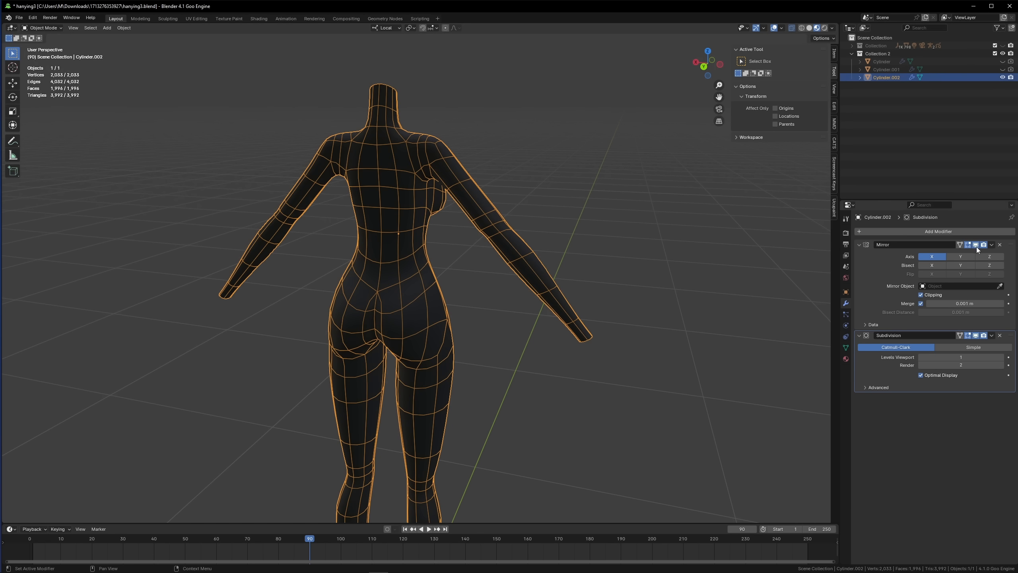
Step: Apply the Mirror and Subdivision modifiers to the Cylinder.002 body mesh
click(991, 245)
click(984, 254)
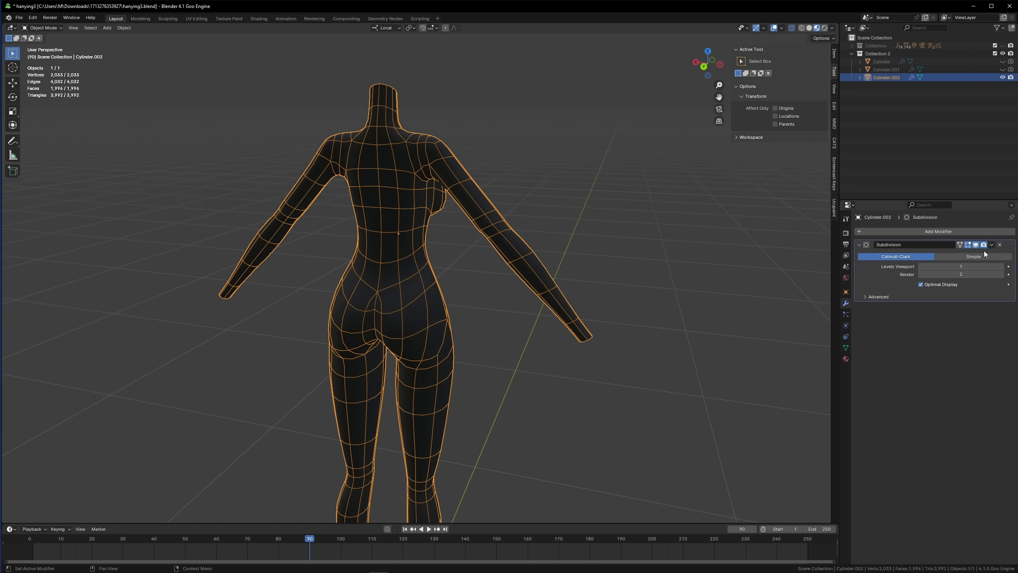
key(ctrl+a)
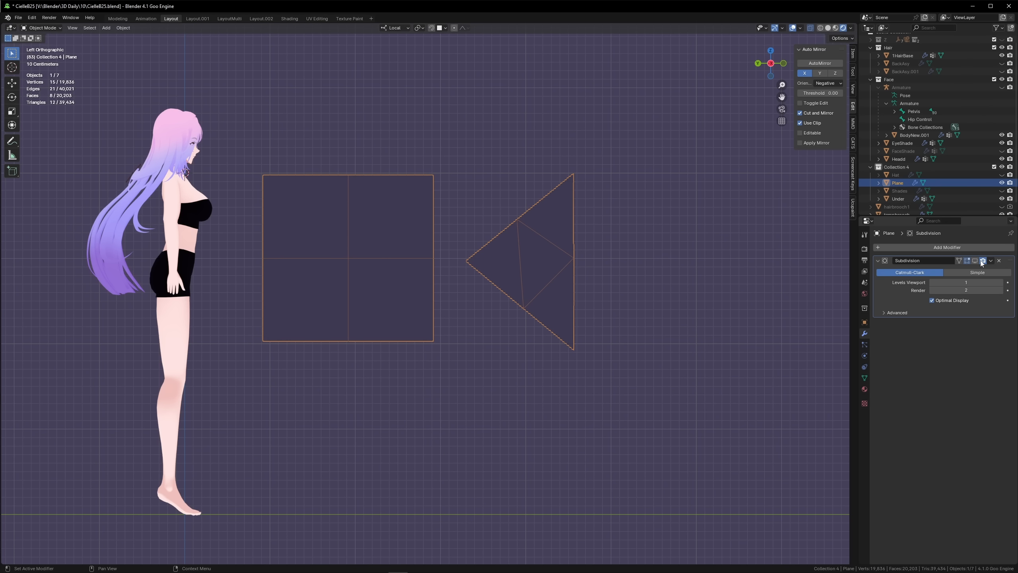
Step: Show the Plane's Subdivision modifier in the viewport, apply it, and open the resulting mesh in Edit Mode
click(975, 261)
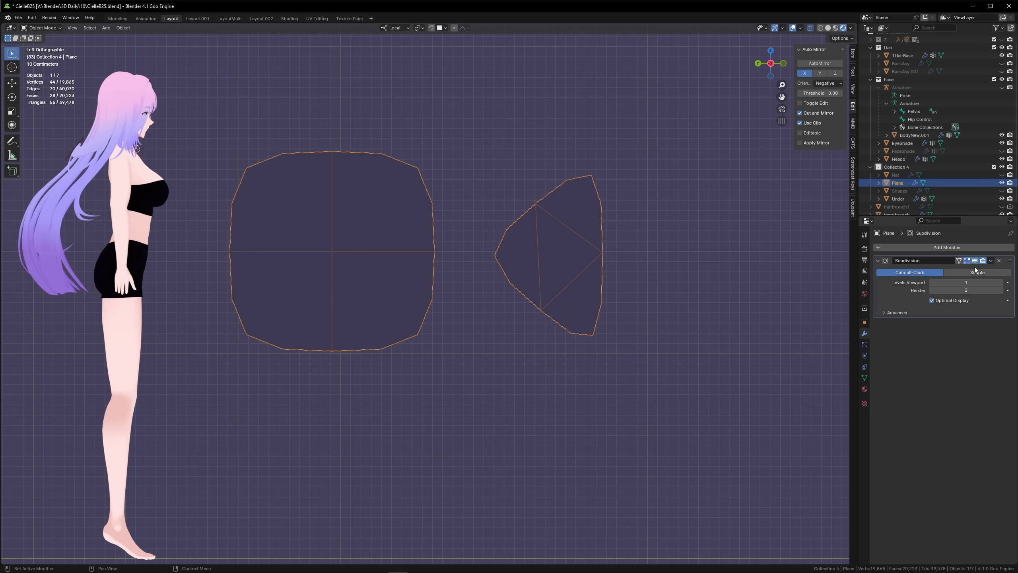
click(990, 261)
click(975, 269)
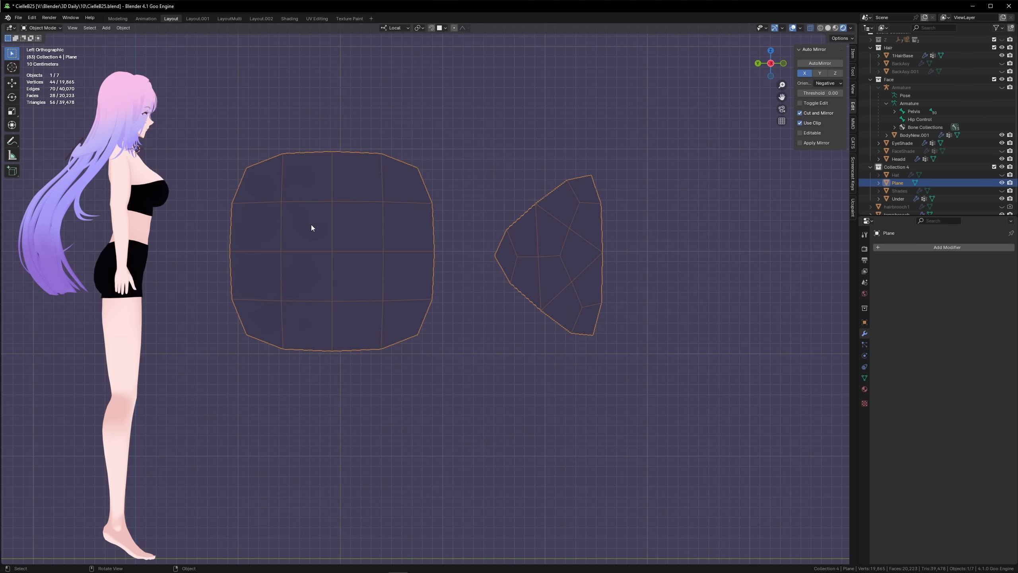
key(Tab)
key(Home)
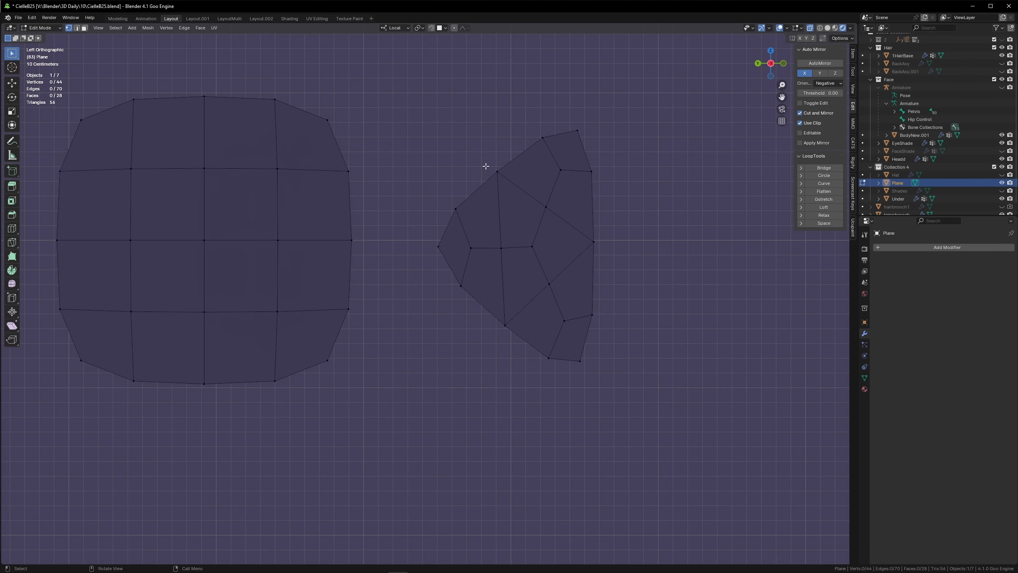
Step: Try sliding the two inner vertices near the right side of the subdivided triangular mesh along their edges, and undo the slides
drag(486, 166, 554, 255)
click(619, 225)
click(546, 208)
key(shift+v)
click(539, 204)
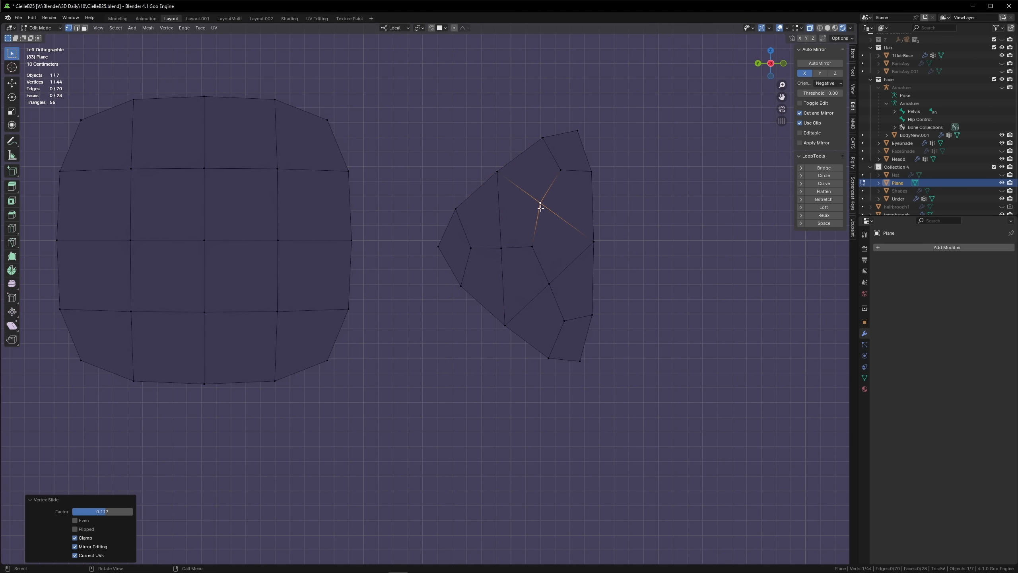
click(550, 285)
key(shift+v)
click(557, 280)
click(645, 298)
key(ctrl+z)
key(ctrl+z)
key(ctrl+z)
key(ctrl+z)
key(ctrl+z)
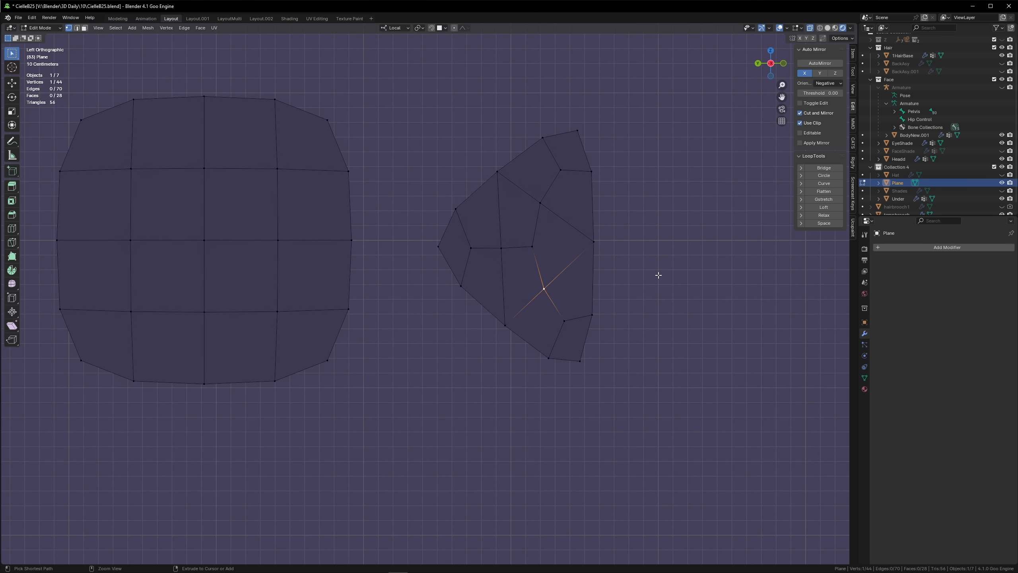
Step: Try a loop cut through the subdivided square mesh and undo it
scroll(404, 197, down, 1)
key(ctrl+r)
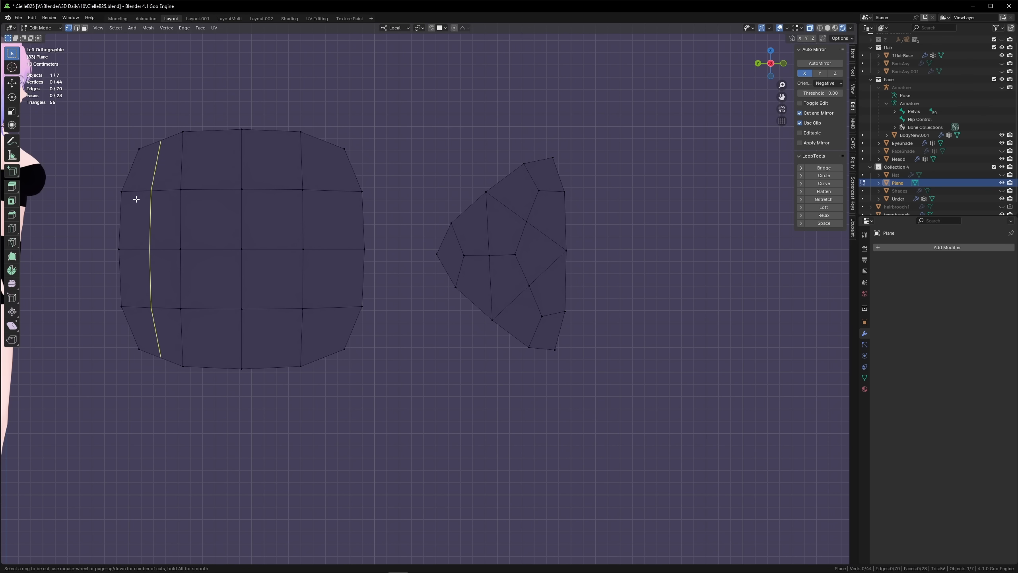
click(216, 192)
right_click(350, 186)
key(ctrl+z)
Step: Try a loop cut winding through the quads of the subdivided triangular mesh and undo it
key(ctrl+r)
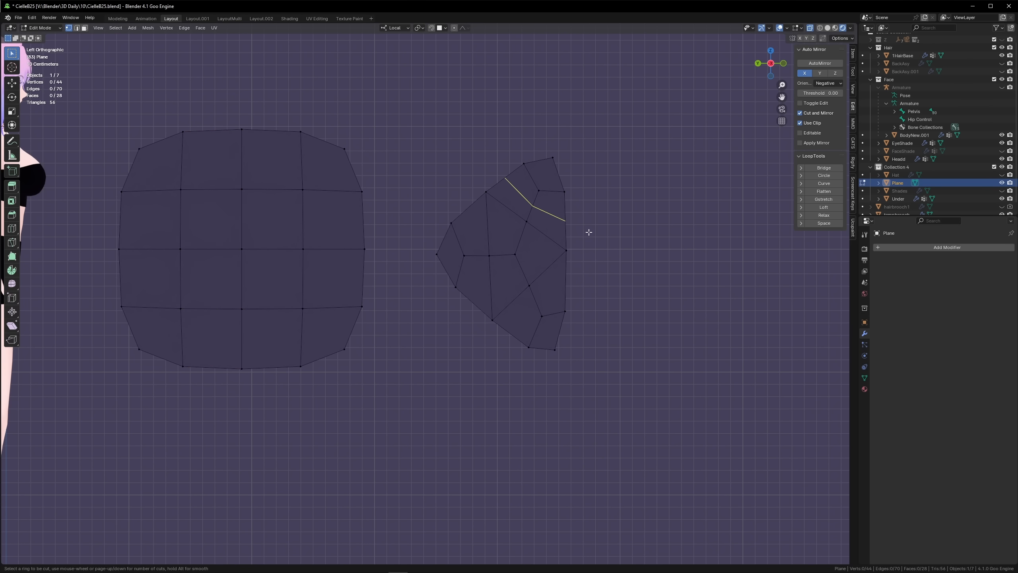
click(538, 246)
right_click(539, 243)
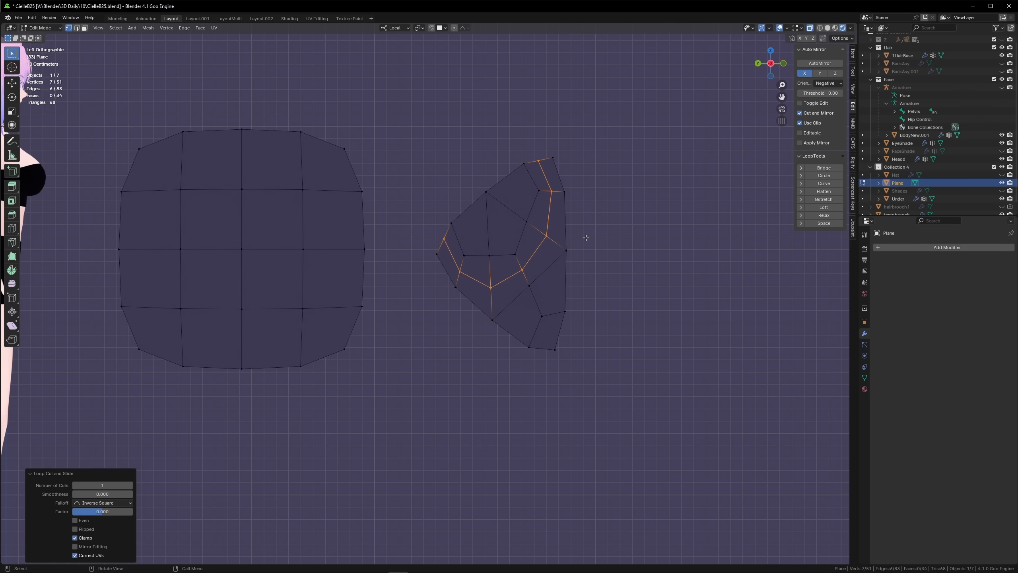
key(ctrl+z)
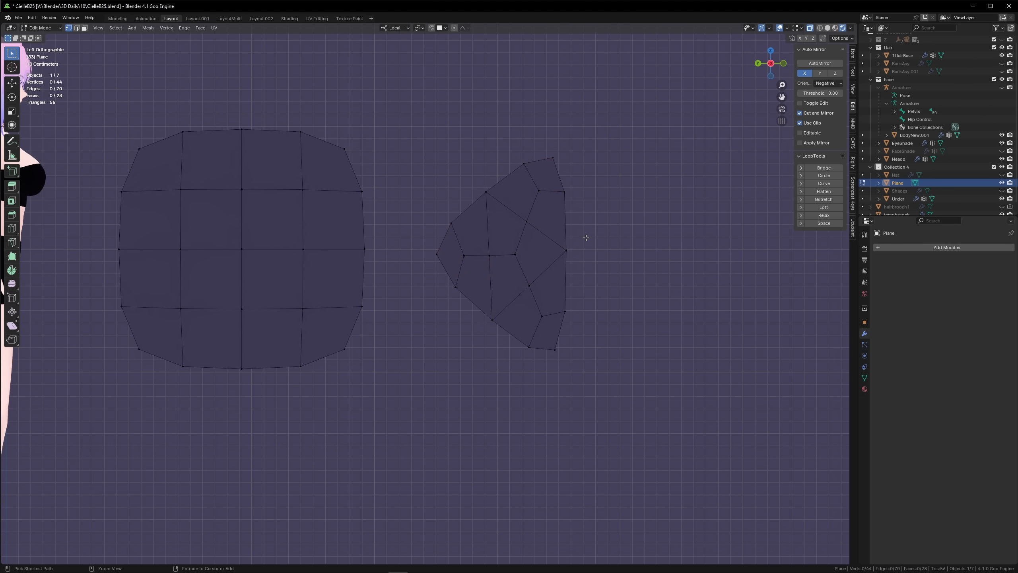
Step: Add two horizontal loop cuts to the subdivided square mesh, one in each of its two middle rows
shift+middle_drag(375, 245, 467, 292)
scroll(467, 292, up, 1)
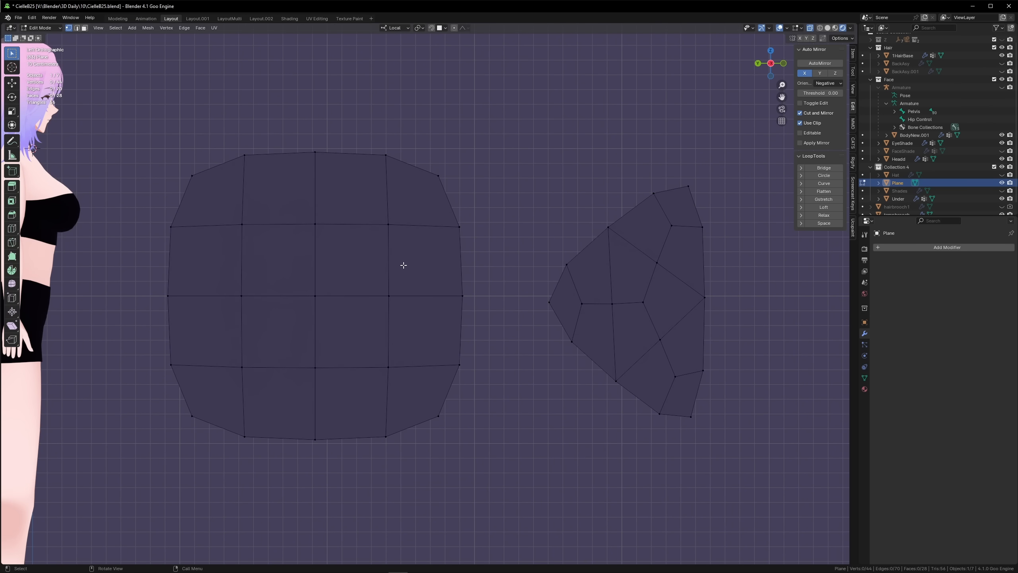
key(ctrl+r)
click(287, 261)
right_click(313, 272)
key(ctrl+r)
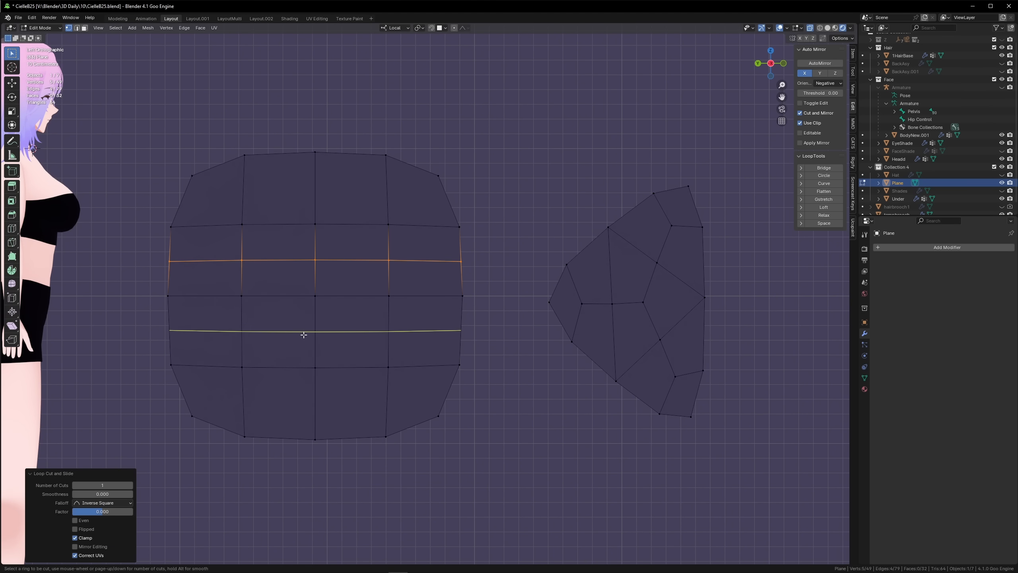
click(304, 335)
right_click(304, 334)
Step: Merge at center the new loop's vertex on the right inner column with the vertex directly above it
click(498, 246)
click(391, 257)
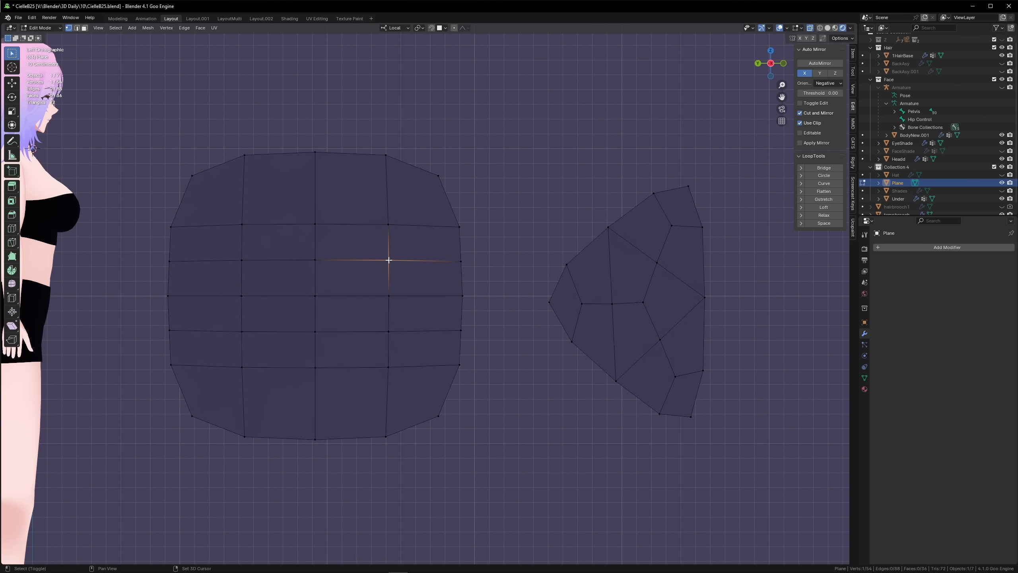
shift+click(391, 227)
key(m)
click(404, 232)
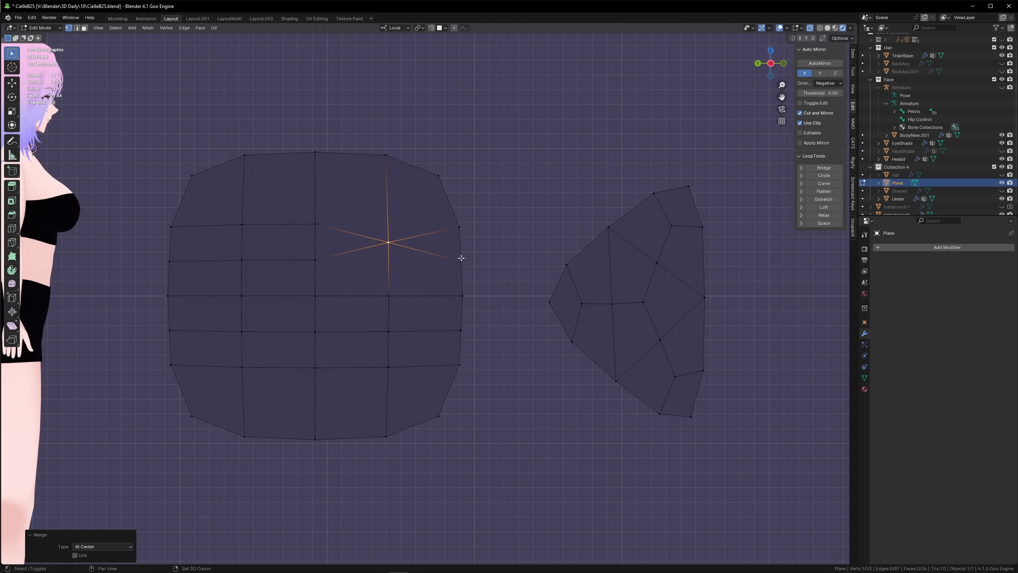
shift+click(461, 261)
shift+click(460, 227)
key(m)
click(498, 227)
key(ctrl+z)
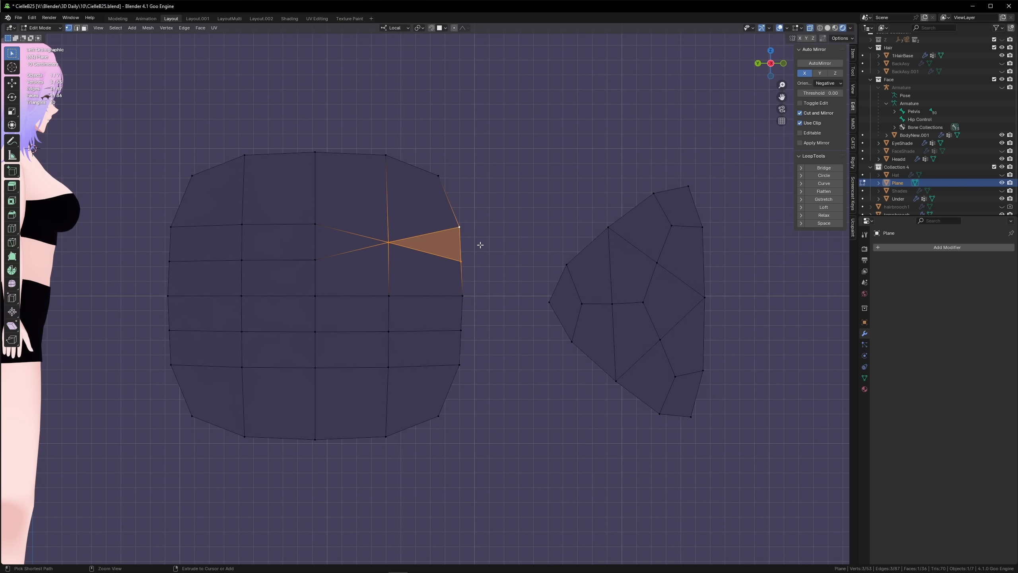
Step: Merge the two right border vertices beside the merged point at their center, and start the Knife tool
key(alt+a)
drag(439, 218, 482, 276)
key(m)
click(490, 269)
key(alt+a)
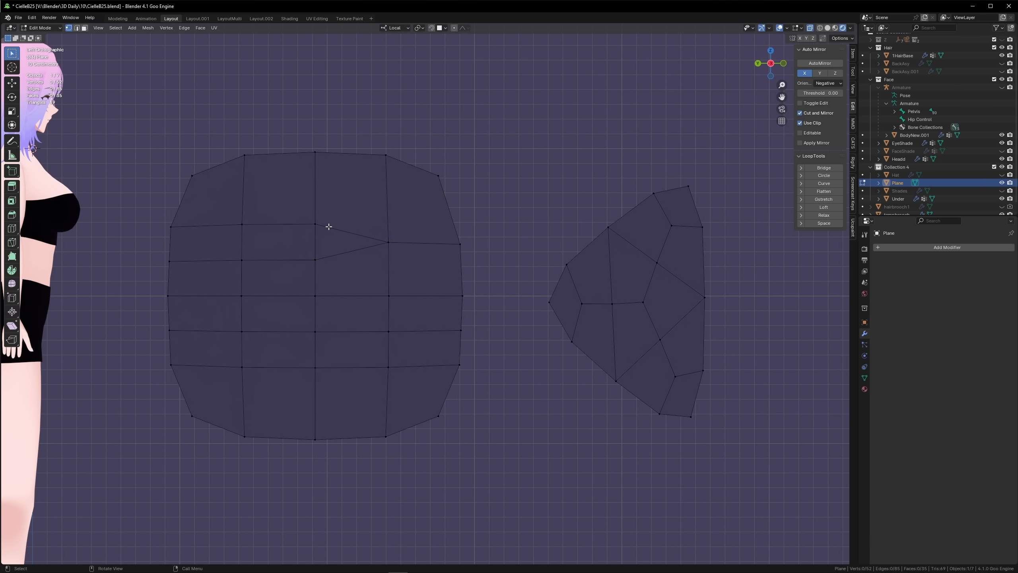
key(k)
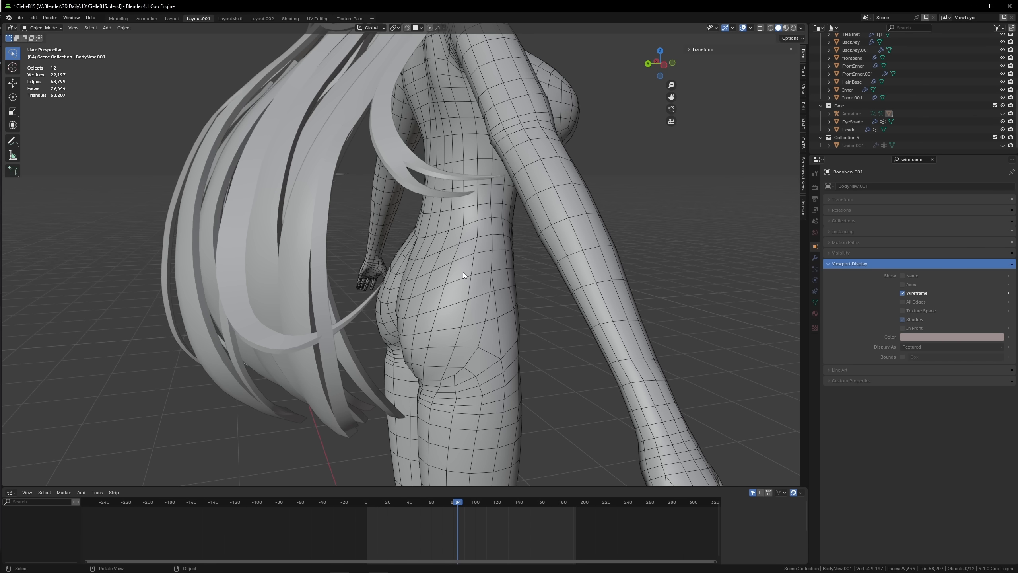
Step: Select the body mesh with wireframe display and add a vertical loop cut over the bust and down the torso
scroll(497, 307, up, 4)
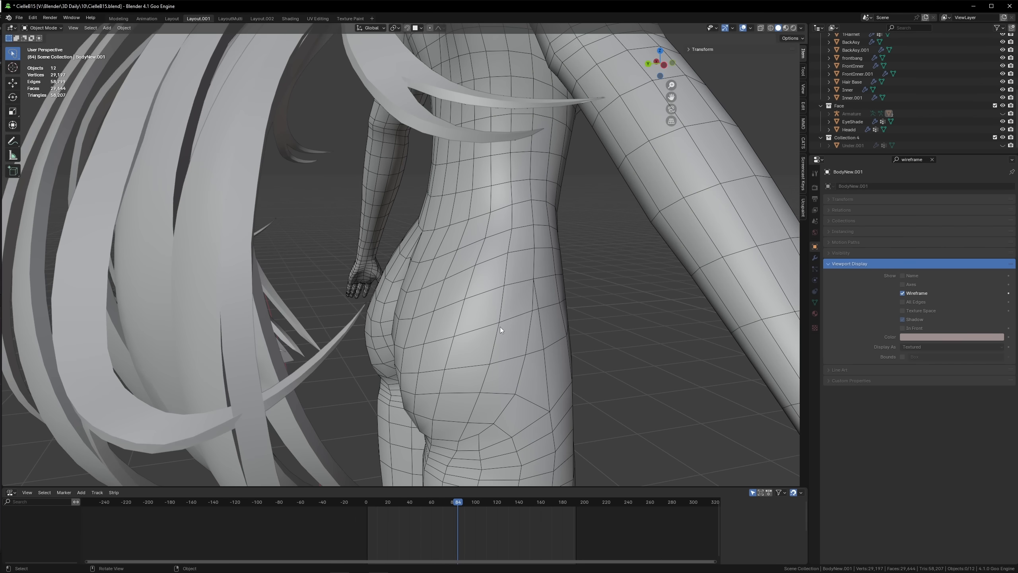
middle_drag(539, 373, 551, 317)
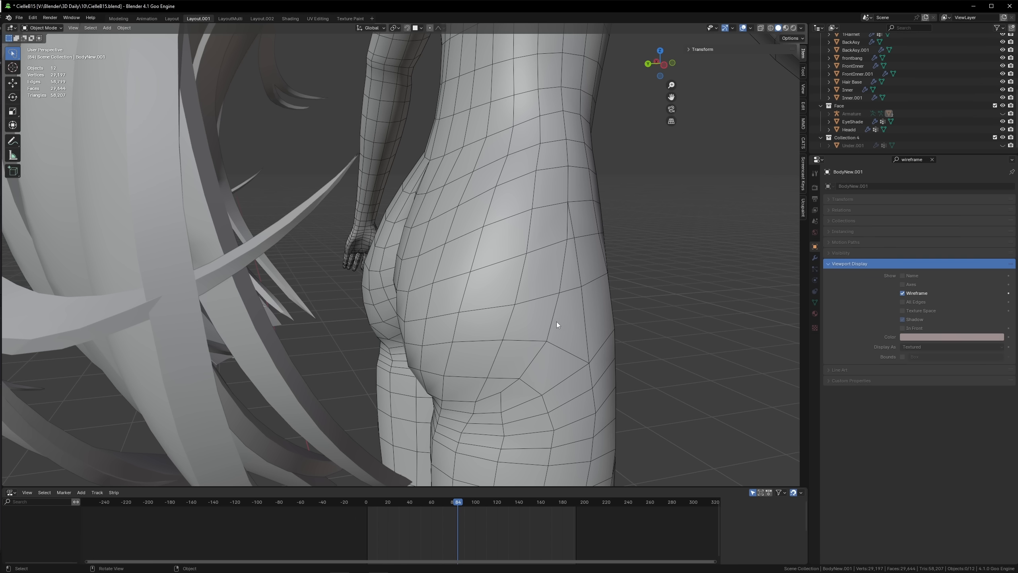
click(470, 350)
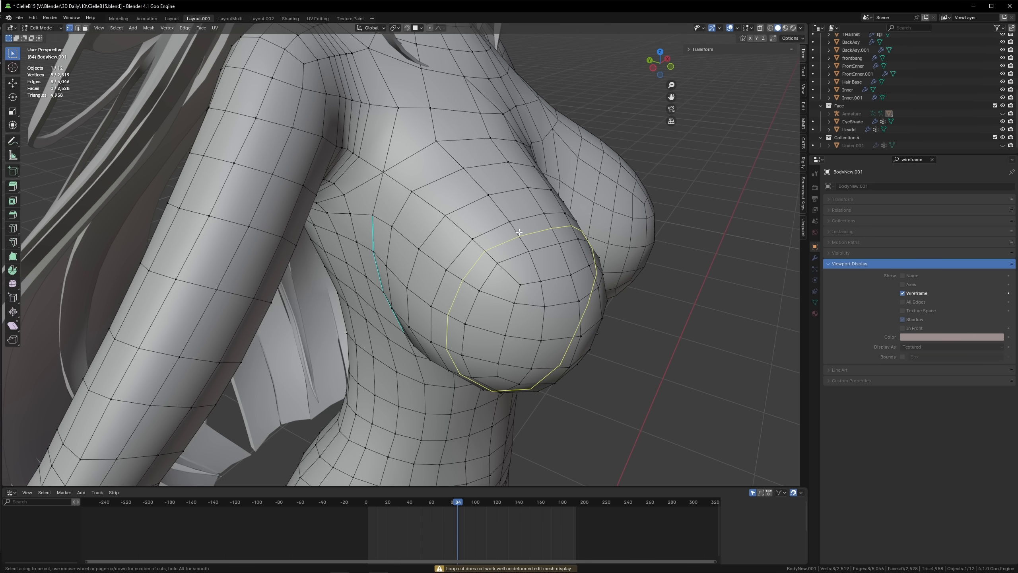
click(541, 243)
scroll(532, 264, down, 5)
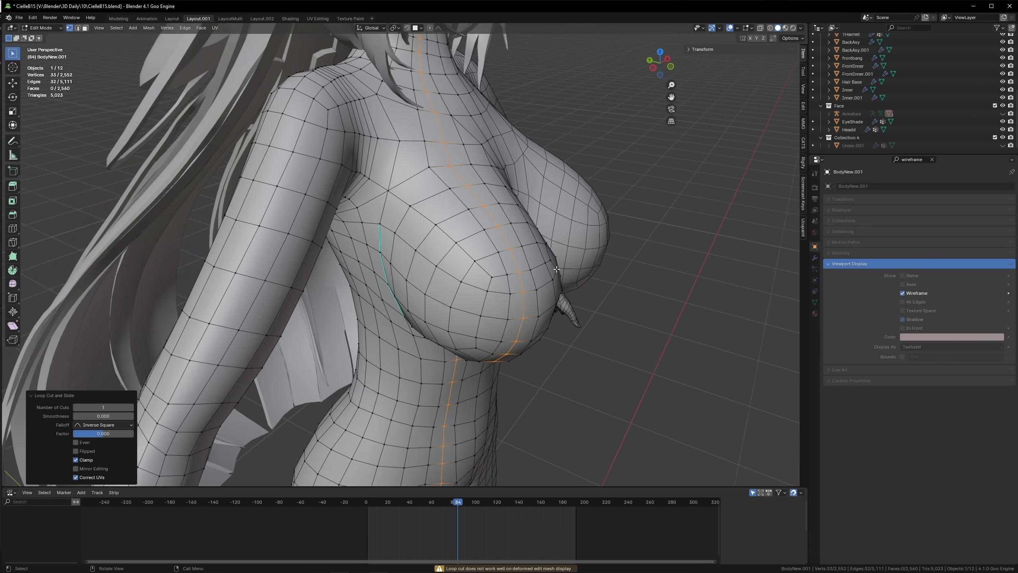
scroll(533, 265, up, 1)
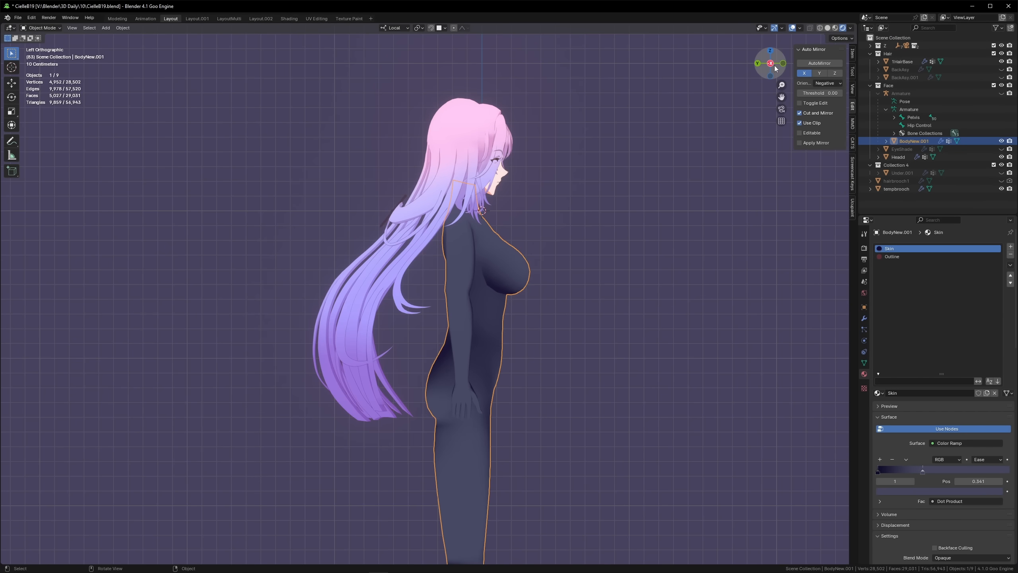
Step: Open the dark-suited BodyNew.001 mesh in Edit Mode and examine the bust topology from the front and at an angle
click(770, 63)
scroll(433, 262, up, 5)
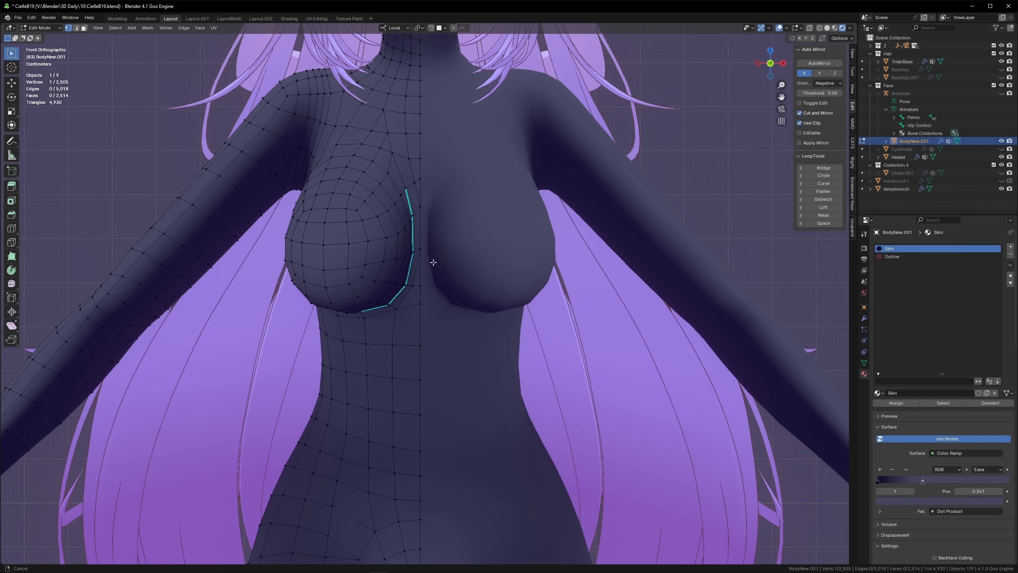
middle_drag(433, 262, 441, 329)
scroll(491, 314, down, 3)
key(w)
scroll(494, 316, down, 3)
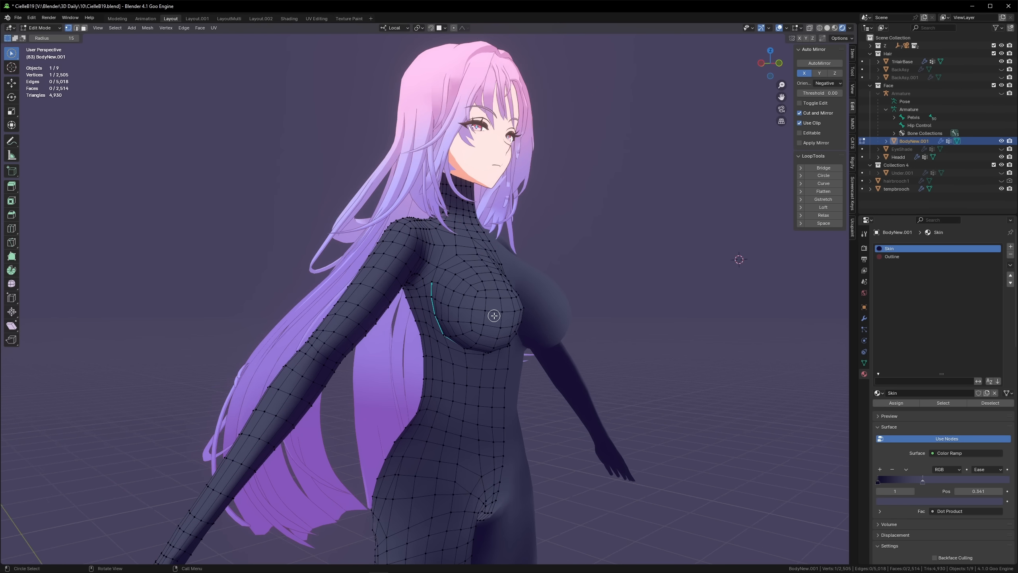
scroll(481, 286, up, 2)
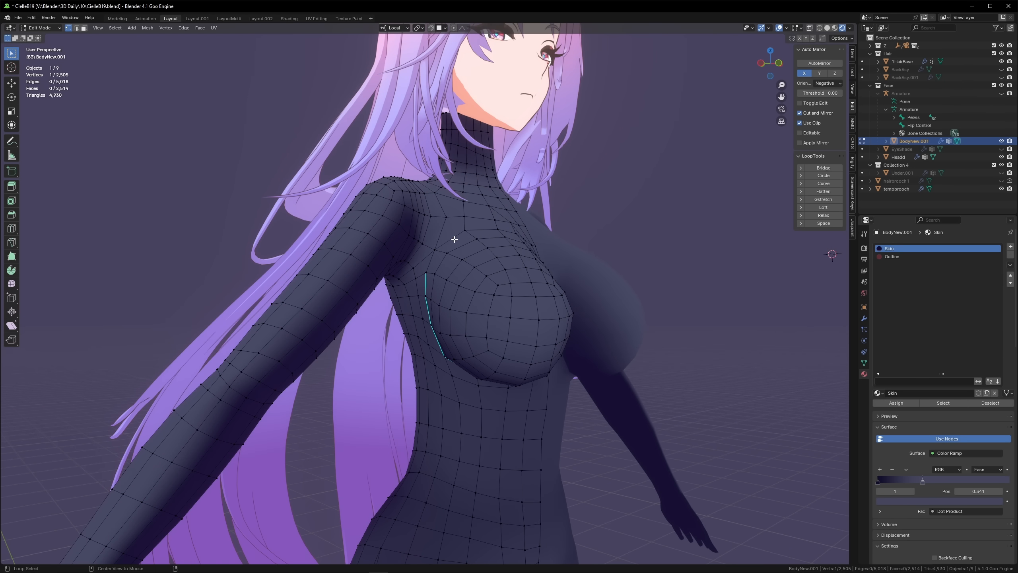
Step: Select the outer ring of edge loops encircling the bust on the editable half of the body
alt+click(454, 240)
middle_drag(461, 281, 472, 240)
alt+shift+click(450, 239)
alt+shift+click(416, 263)
alt+shift+click(451, 273)
alt+shift+click(459, 242)
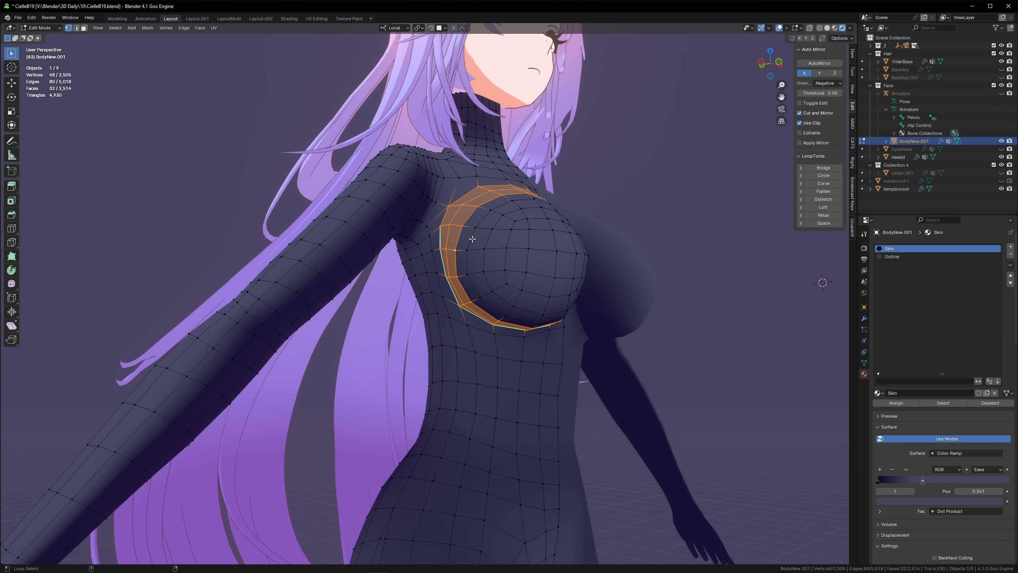
Step: Extend the selection inward to the whole bust area, invert it, and hide the rest of the body mesh
alt+shift+click(472, 239)
alt+shift+click(485, 259)
alt+shift+click(516, 287)
middle_drag(517, 284, 471, 277)
key(c)
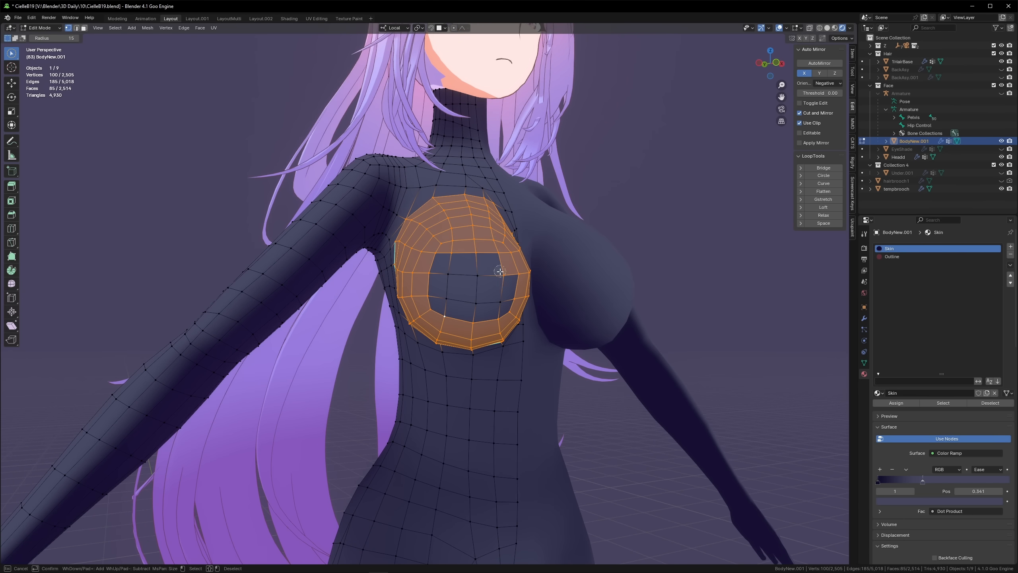
mouse_move(476, 278)
middle_down()
mouse_move(532, 288)
mouse_move(527, 304)
mouse_move(471, 286)
middle_up()
key(ctrl+i)
key(h)
Step: Add two vertical loop cuts through the middle of the isolated bust mesh
key(ctrl+r)
click(467, 279)
right_click(466, 276)
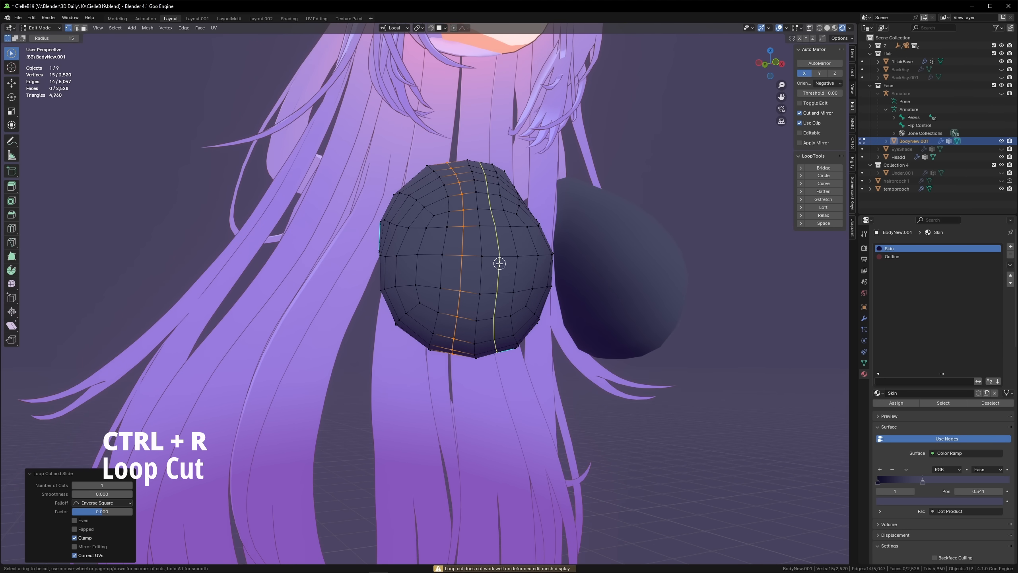
click(489, 263)
Step: Add three horizontal loop cuts across the isolated bust mesh, including one through its lower part
key(ctrl+r)
click(501, 259)
key(ctrl+r)
click(483, 288)
middle_drag(483, 289, 520, 278)
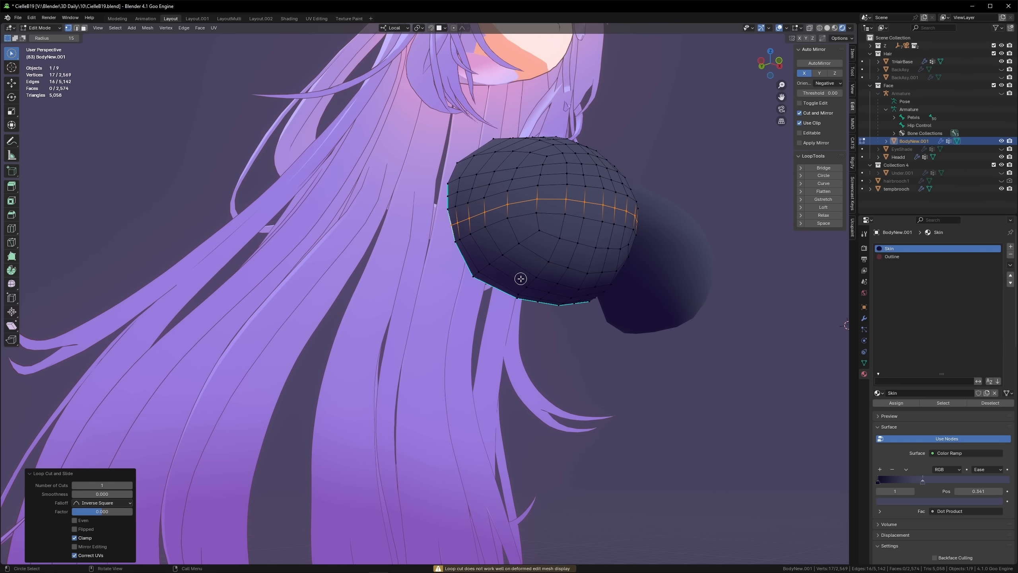
key(ctrl+r)
click(560, 233)
right_click(561, 233)
middle_drag(561, 233, 552, 239)
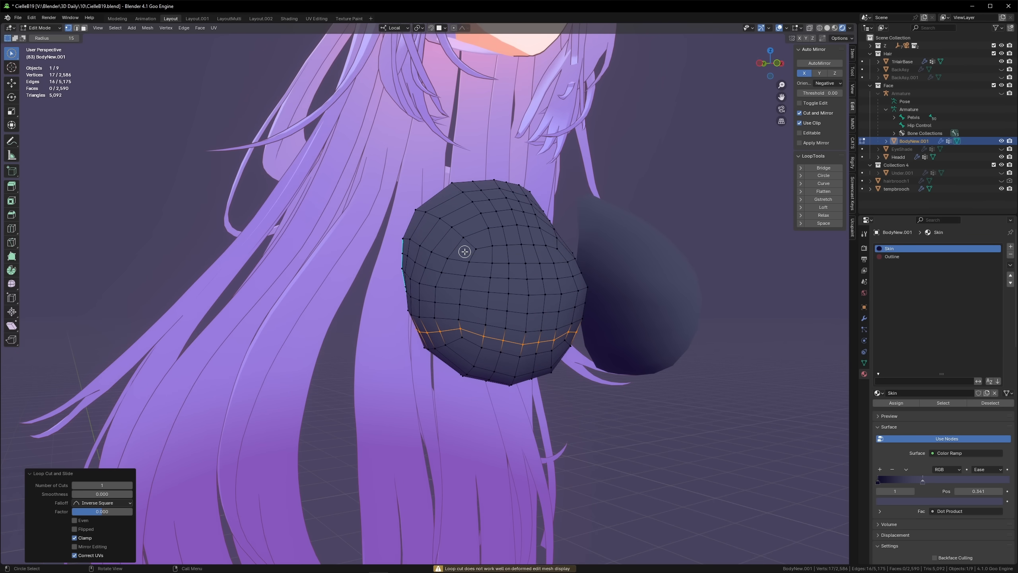
Step: Add two vertical loop cuts to the isolated bust mesh, one near its outer side and one near its inner side
mouse_move(529, 276)
middle_down()
mouse_move(511, 266)
mouse_move(515, 255)
mouse_move(515, 268)
middle_up()
key(ctrl+r)
click(447, 266)
right_click(448, 266)
key(ctrl+r)
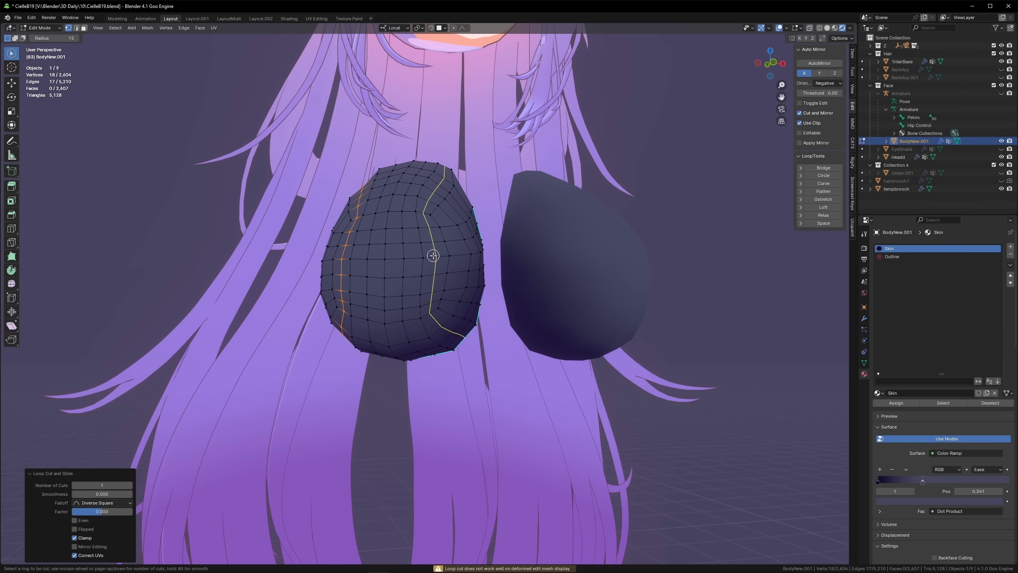
click(433, 255)
right_click(433, 255)
middle_drag(432, 255, 502, 225)
key(ctrl+r)
click(454, 234)
click(454, 234)
Step: Edge-slide the short vertical loop on the outer side of the bust's front
alt+click(452, 222)
key(g)
key(g)
click(444, 223)
alt+click(484, 269)
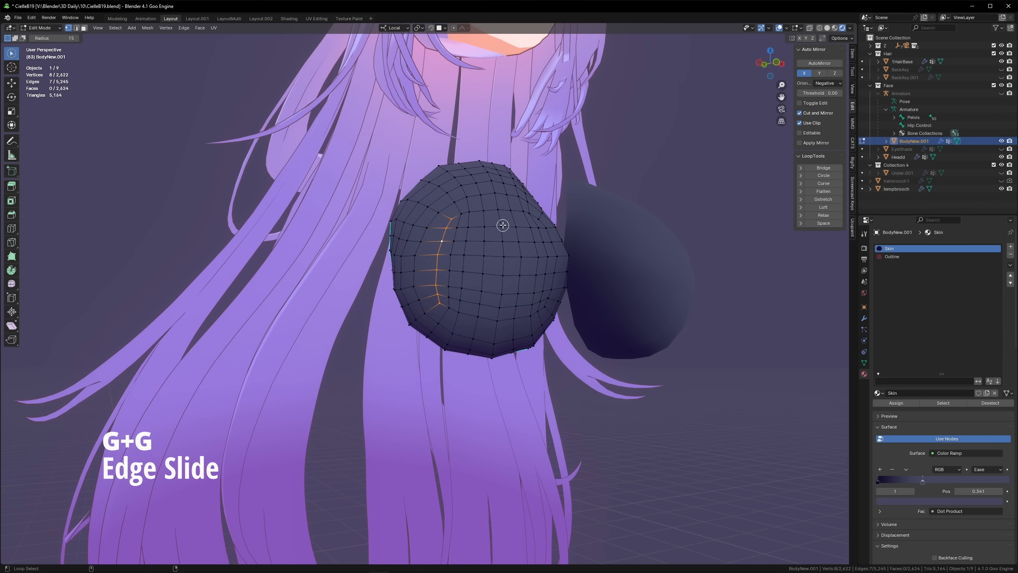
Step: Select the rounded ring of edges around the bust's front and slide it along the surface
alt+click(490, 210)
key(g)
key(g)
click(504, 233)
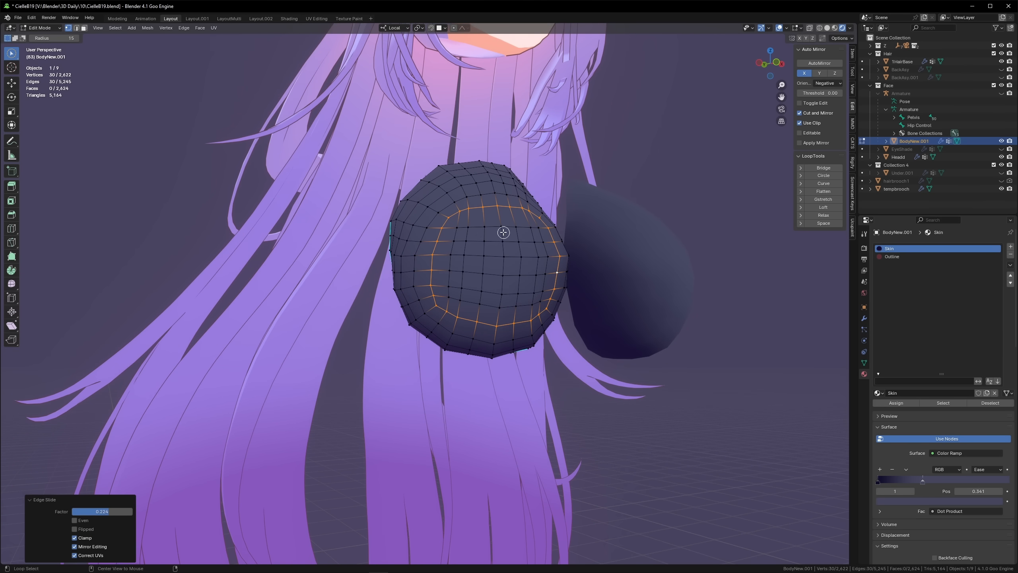
alt+click(503, 232)
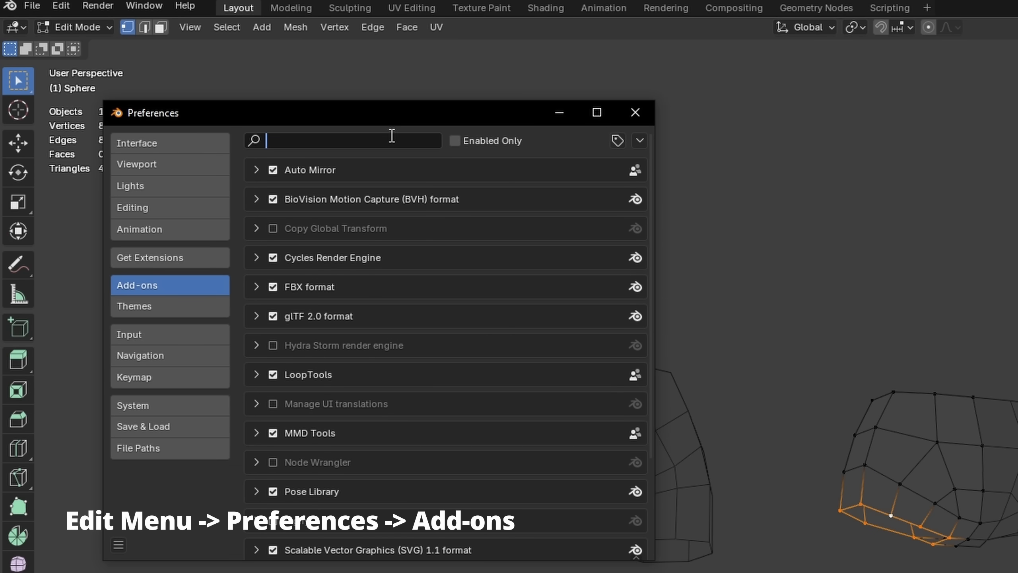
Step: Enable the LoopTools add-on and select the inner edge ring on the bust, adding the missing vertices on its outer side
click(273, 374)
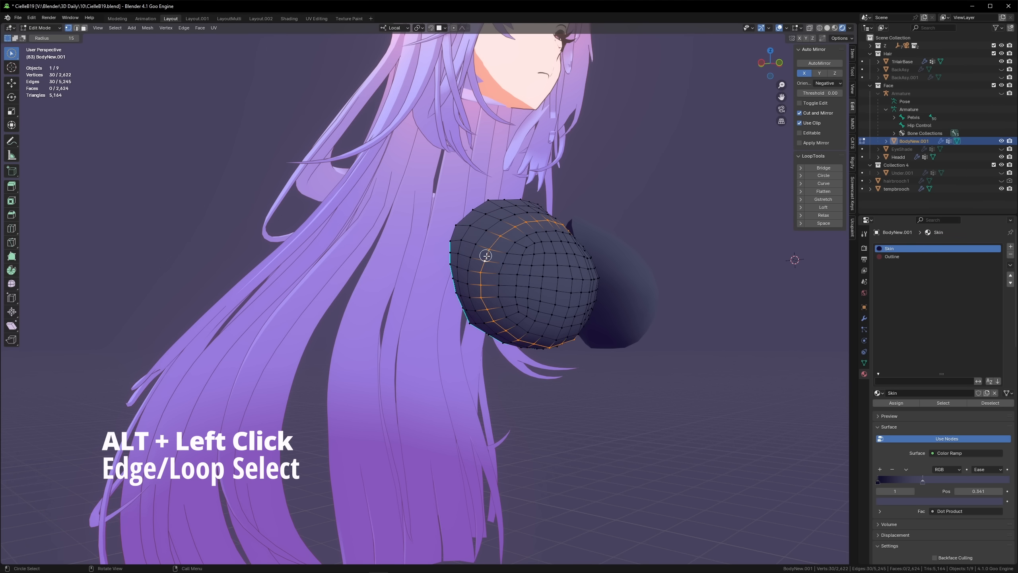
right_click(542, 260)
click(542, 260)
middle_drag(543, 260, 523, 257)
alt+shift+click(423, 220)
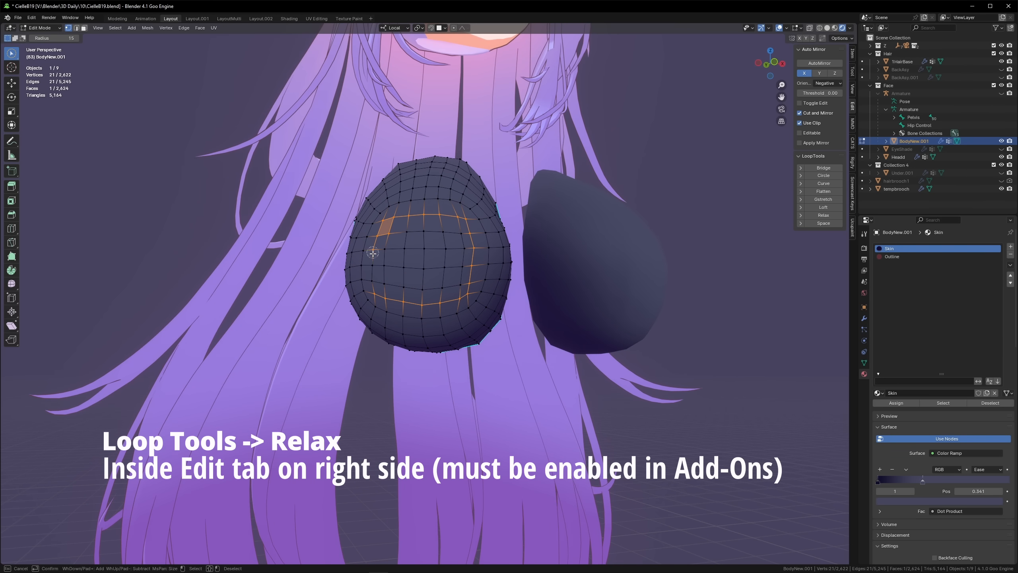
drag(372, 253, 374, 292)
right_click(395, 278)
click(405, 280)
key(c)
middle_drag(429, 280, 586, 271)
Step: Select the horizontal edge row across the bust's lower front and smooth it with LoopTools Relax
shift+click(402, 245)
right_click(421, 253)
click(426, 250)
ctrl+click(540, 260)
key(g)
key(g)
key(F3)
click(586, 272)
key(c)
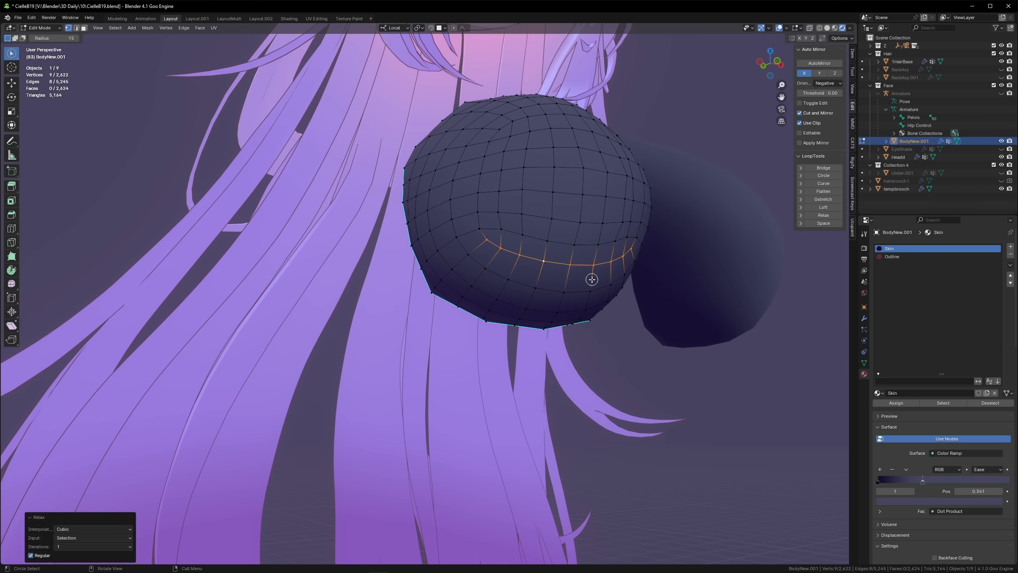
Step: Select the horizontal loop above the relaxed row and repeat the Relax operation on it three times
alt+click(570, 219)
key(shift+r)
key(shift+r)
key(shift+r)
alt+click(567, 275)
scroll(541, 296, down, 3)
Step: Select further edge loops around the bust's outer and upper parts and repeat the Relax operation on them
alt+click(358, 257)
middle_drag(512, 315, 435, 235)
alt+click(436, 228)
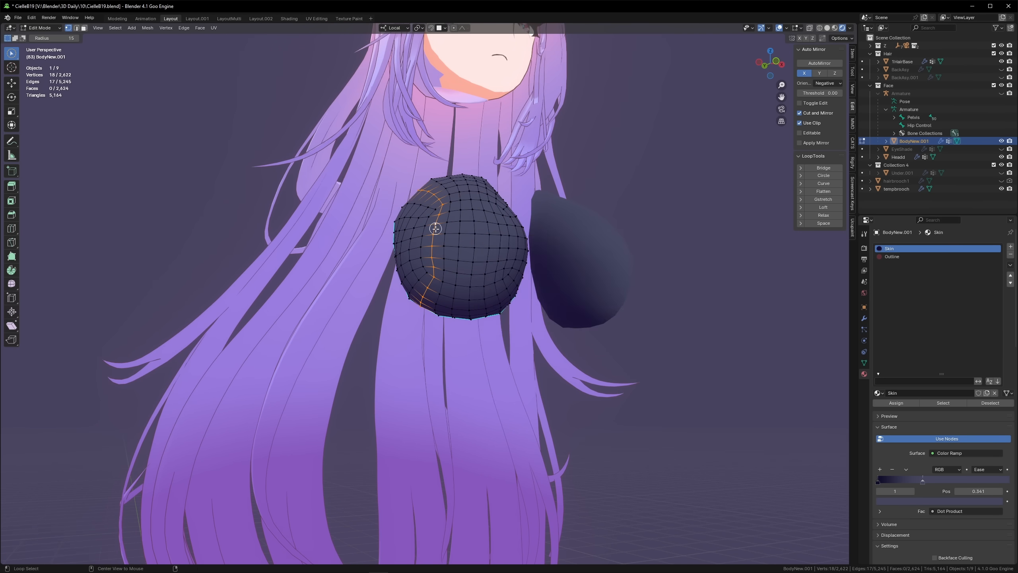
ctrl+drag(433, 195, 419, 191)
middle_drag(421, 195, 462, 253)
alt+click(455, 182)
key(shift+r)
alt+click(518, 271)
key(shift+r)
alt+click(462, 253)
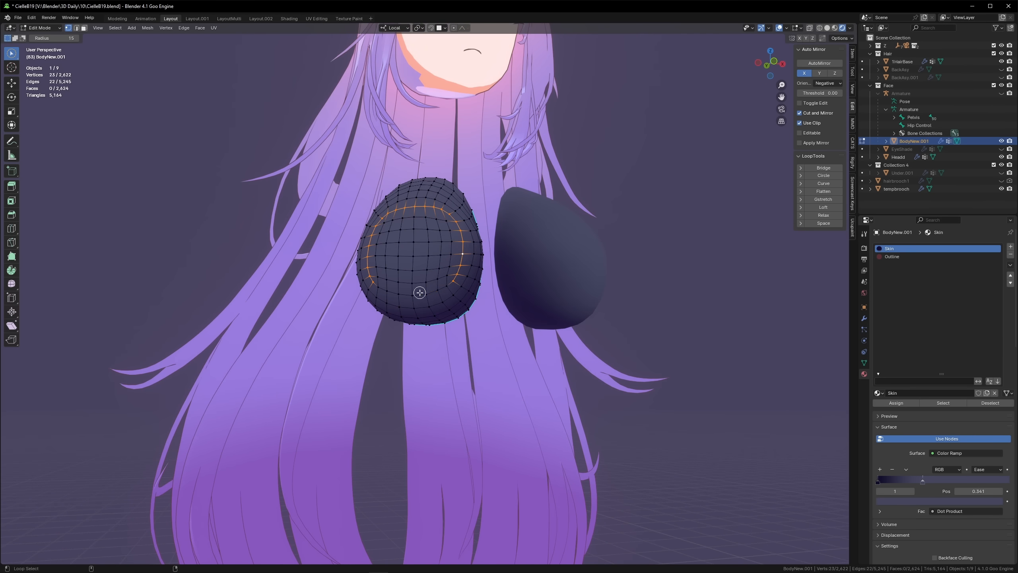
Step: Unhide the rest of the body mesh and connect two vertices above the bust with an edge
key(alt+h)
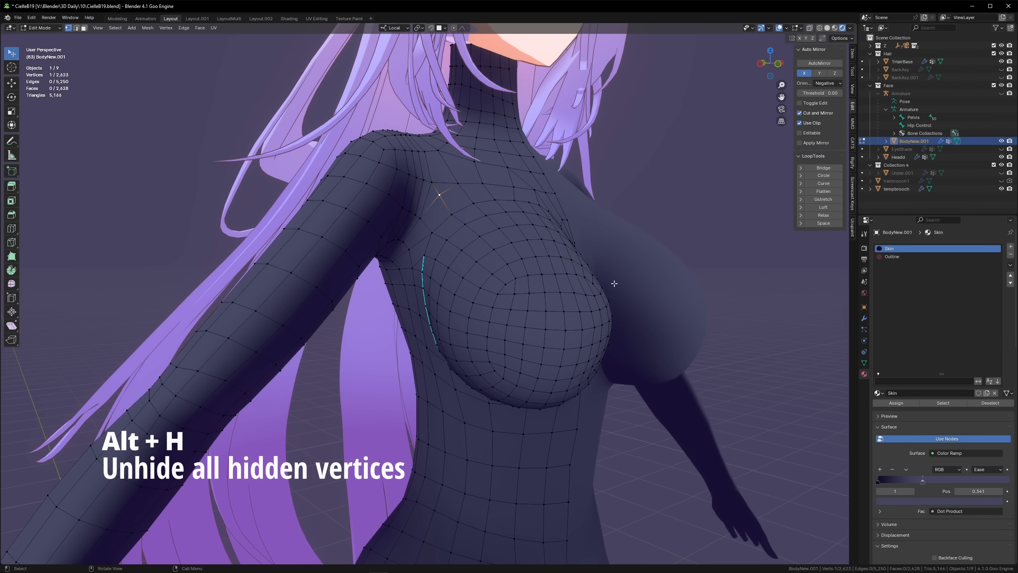
key(alt+a)
scroll(614, 283, down, 3)
middle_drag(613, 283, 536, 301)
scroll(740, 255, up, 2)
click(423, 233)
scroll(420, 236, up, 2)
mouse_move(420, 240)
middle_down()
mouse_move(409, 223)
mouse_move(403, 244)
middle_up()
scroll(417, 235, up, 1)
shift+click(429, 181)
key(j)
Step: Knife-cut an edge from the bust's upper inner rim to the body's centre line
click(400, 252)
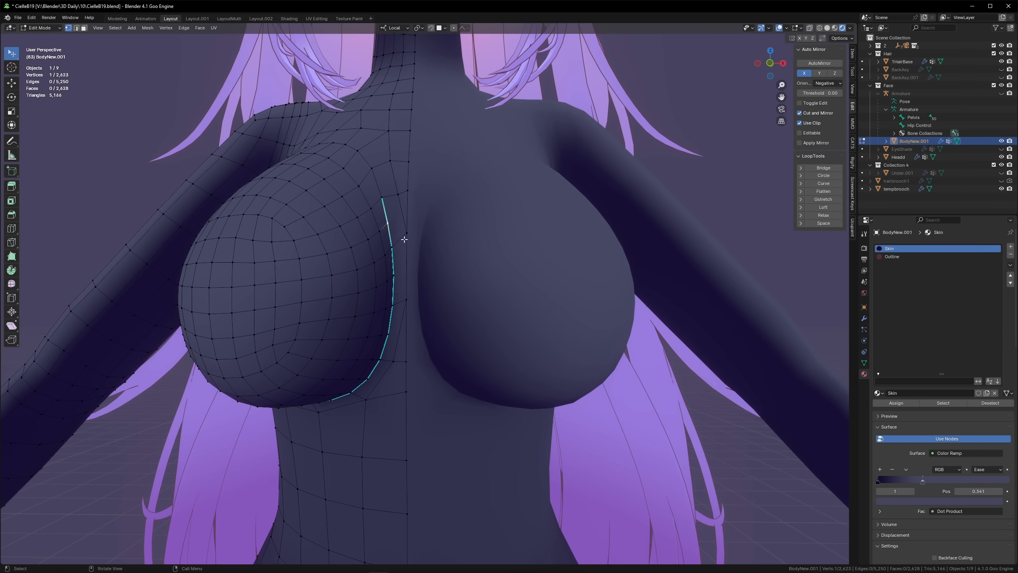
key(k)
click(406, 213)
key(space)
middle_drag(407, 213, 409, 266)
Step: Slide the new cut's vertex along its edge between the bust's inner rim and the centre line
click(405, 244)
key(g)
key(g)
click(403, 240)
click(384, 227)
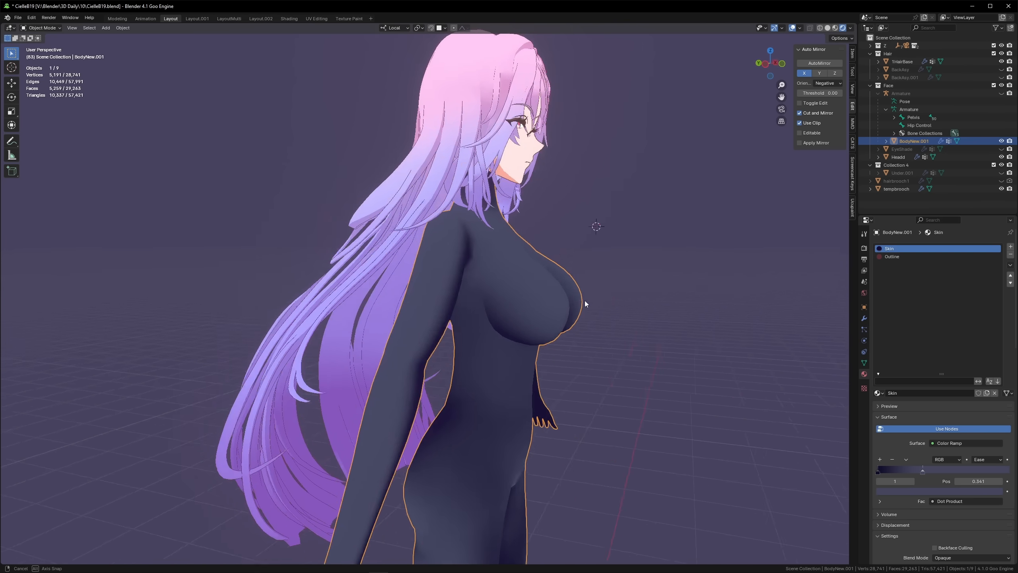
middle_drag(587, 304, 407, 316)
scroll(407, 316, up, 2)
key(g)
key(g)
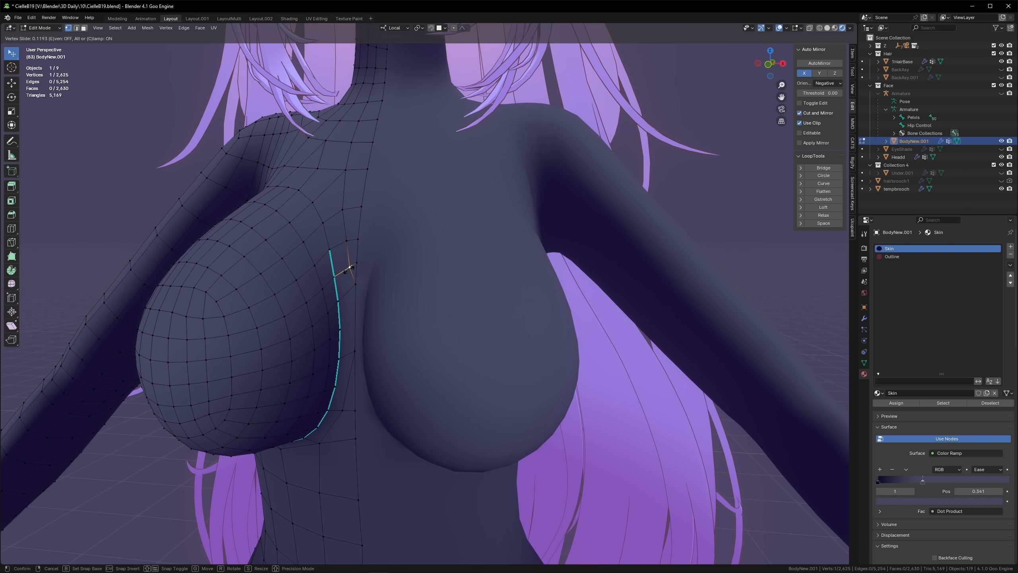
click(348, 270)
middle_drag(348, 270, 420, 266)
Step: Knife-cut additional edges between the bust's inner rim and the body's centre line
key(k)
click(350, 304)
click(372, 293)
key(space)
key(k)
click(379, 270)
key(space)
click(340, 226)
key(k)
click(378, 240)
key(space)
Step: Knife-cut an edge from the bust's lower rim across the loop below it to a vertex on the torso
middle_drag(495, 282, 541, 281)
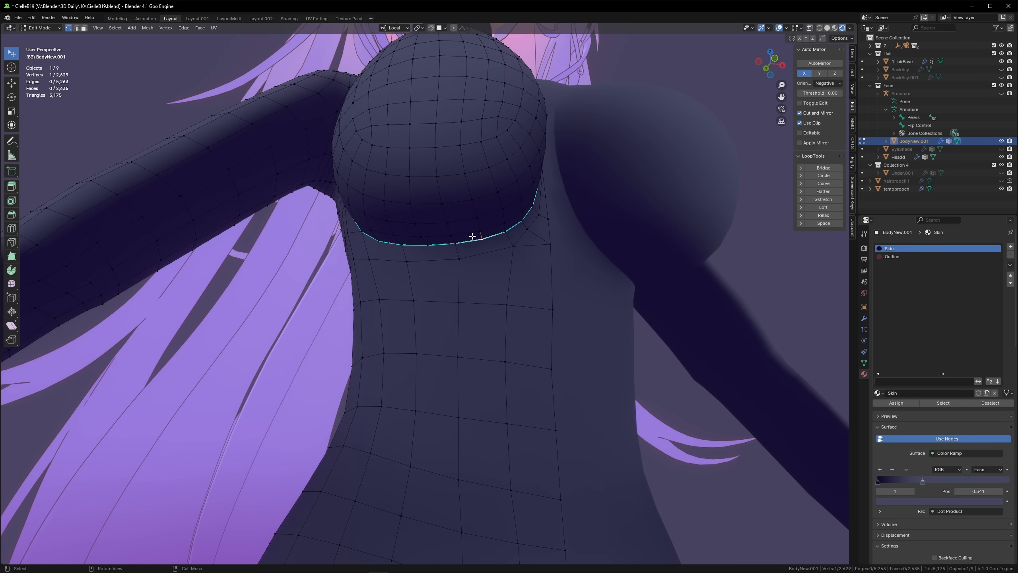
click(482, 239)
key(k)
click(482, 238)
click(464, 297)
key(space)
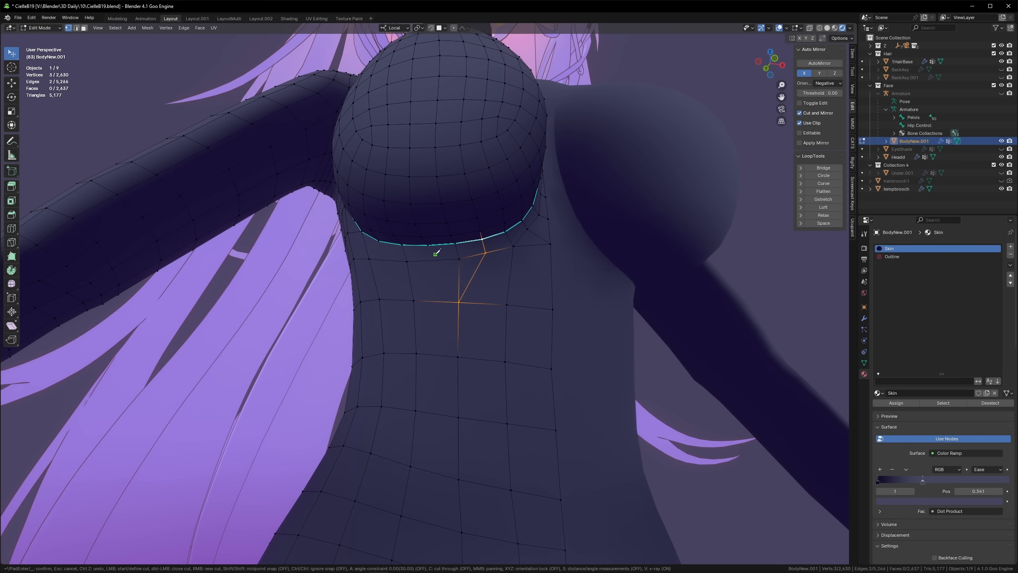
click(458, 301)
key(space)
Step: Knife-cut a short edge from the bust's lower outer rim to the nearest vertex on the side of the torso
middle_drag(459, 300, 502, 234)
key(k)
click(526, 255)
click(514, 271)
key(space)
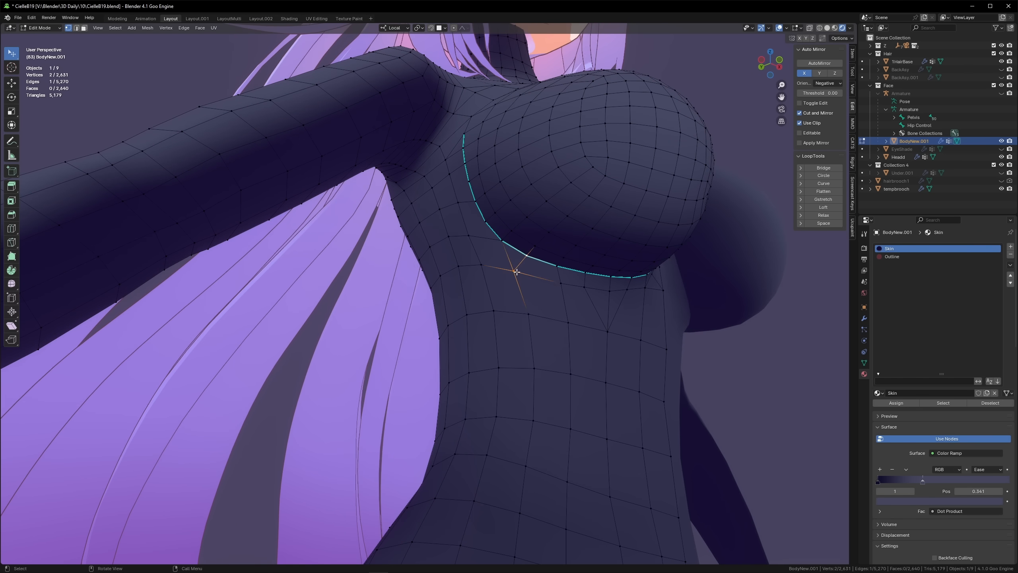
click(516, 272)
Step: Knife-cut diagonal edges from the lower outer rim vertex to its neighbouring torso vertices
middle_drag(517, 272, 535, 270)
key(k)
click(535, 268)
click(513, 287)
key(space)
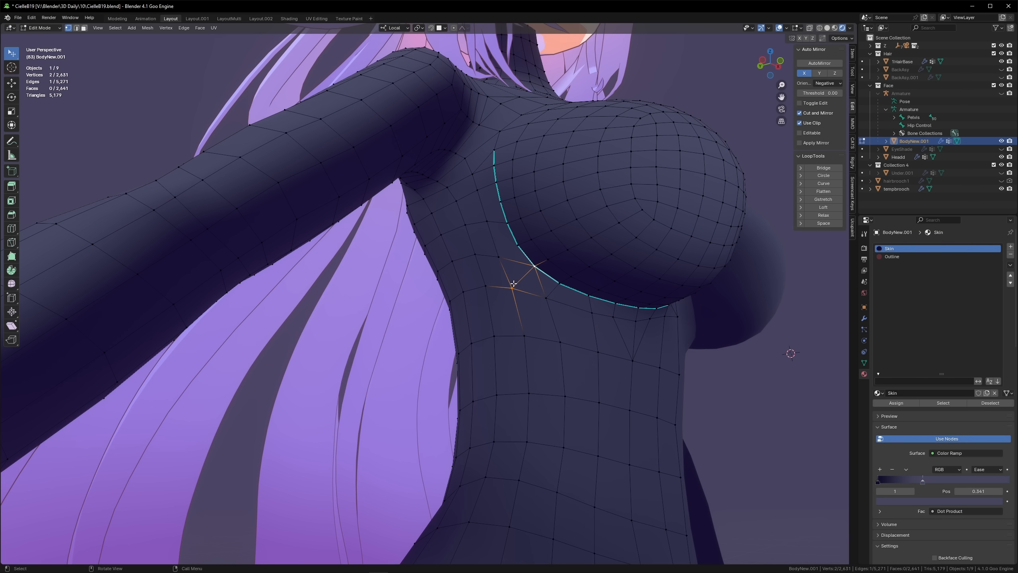
drag(499, 256, 497, 252)
click(534, 268)
Step: Select the two edges beside the diagonal cuts in edge mode and remove them
key(2)
click(541, 283)
shift+click(521, 261)
key(F3)
key(Return)
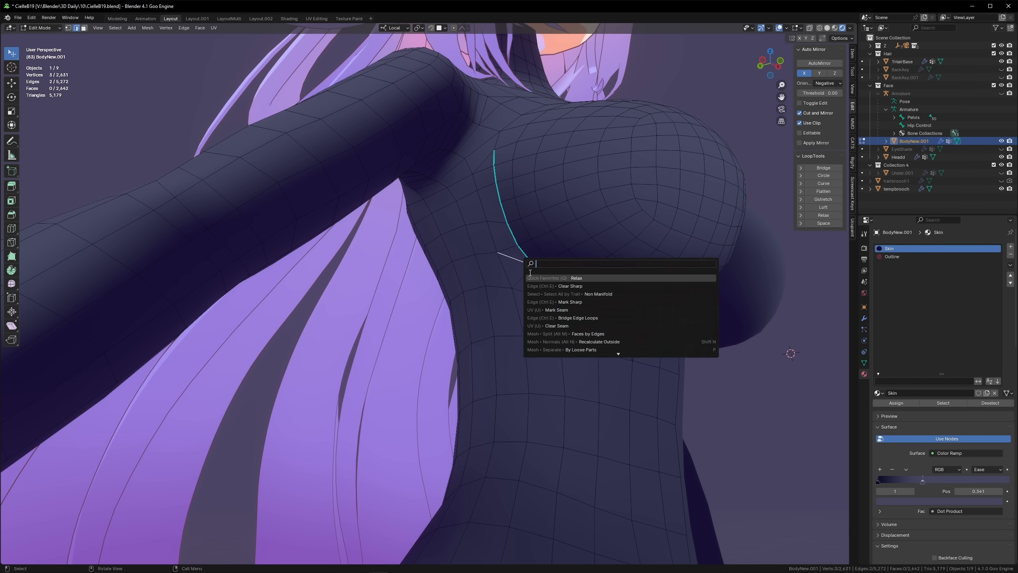
Step: Switch back to vertex mode and slide the torso vertex just below the bust's outer rim
key(1)
click(547, 299)
key(g)
key(g)
middle_drag(560, 299, 561, 363)
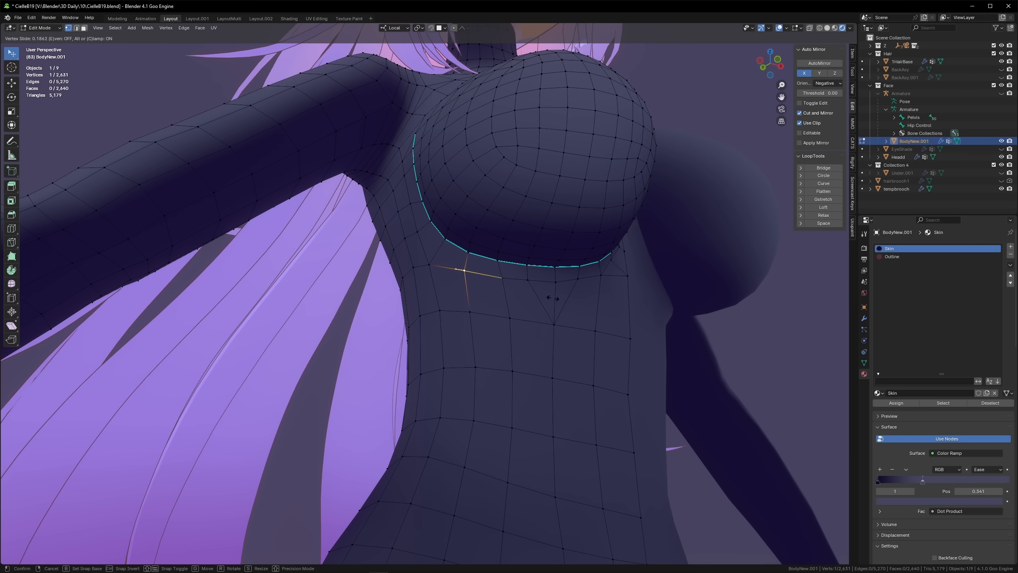
click(552, 298)
Step: Knife-cut an edge on the chest above the bust and slide the vertex there to even the spacing
scroll(631, 373, down, 3)
key(Tab)
key(Tab)
scroll(595, 366, up, 2)
scroll(424, 244, up, 3)
key(k)
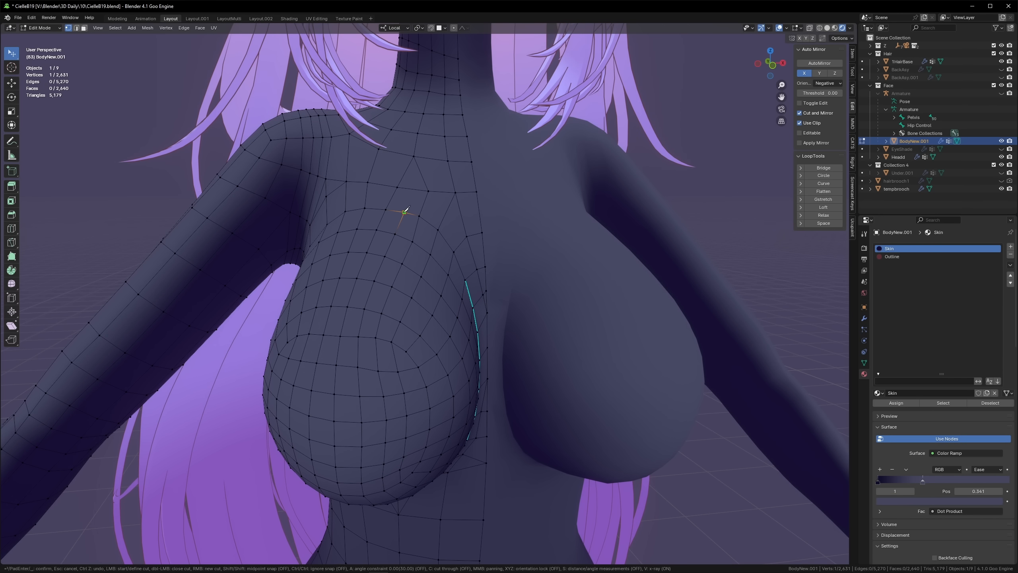
key(space)
scroll(413, 195, up, 2)
key(g)
key(g)
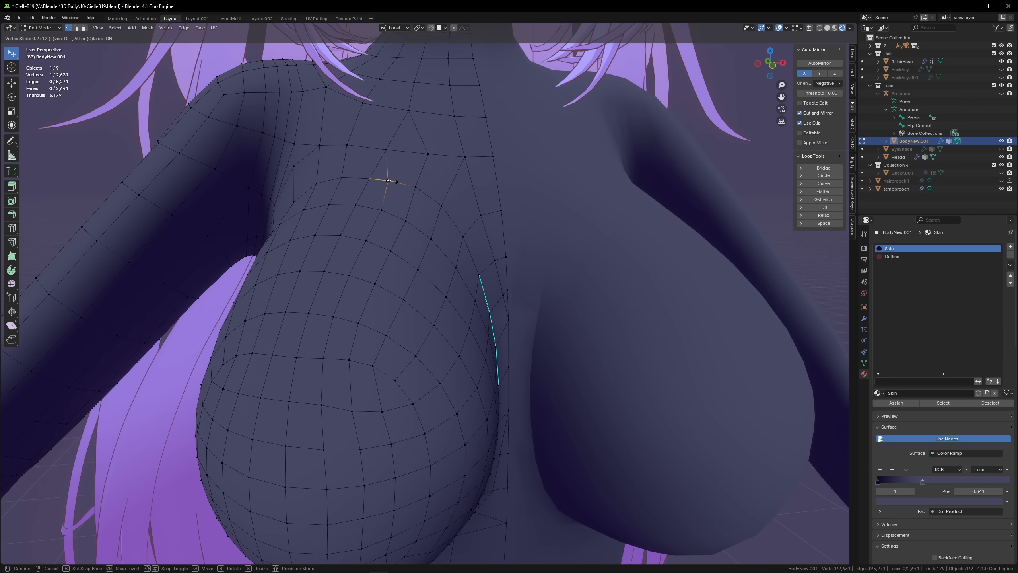
click(390, 182)
Step: Reposition individual vertices on the upper chest around the bust to even out the mesh
middle_drag(391, 182, 511, 261)
drag(513, 230, 499, 227)
drag(469, 225, 472, 228)
scroll(472, 228, down, 5)
middle_drag(541, 277, 600, 370)
scroll(516, 259, down, 2)
scroll(453, 208, up, 2)
drag(451, 206, 451, 205)
scroll(450, 206, down, 3)
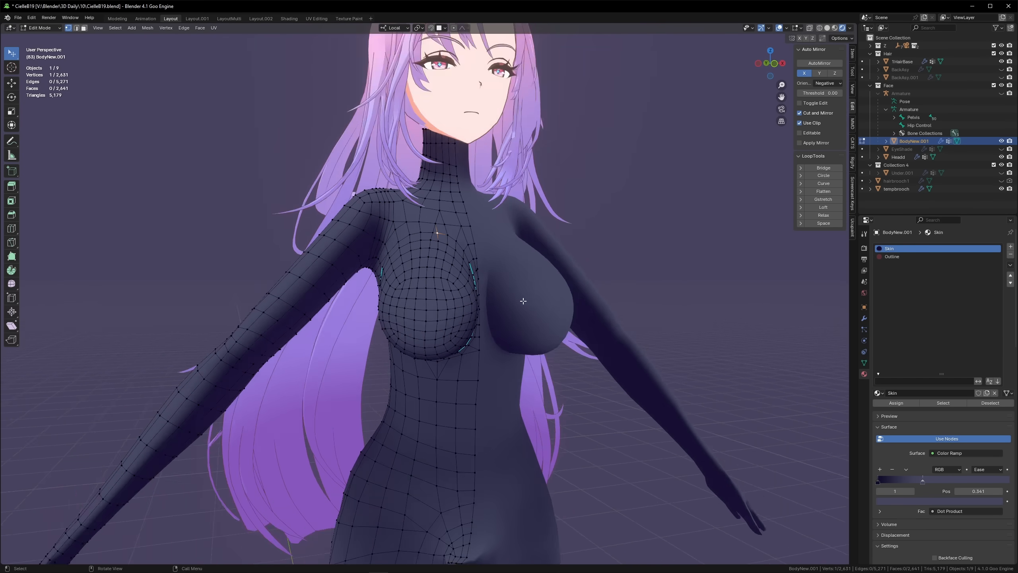
middle_drag(522, 300, 336, 253)
drag(336, 252, 339, 257)
Step: In front view, shift the vertices along the lower part of the bust's inner rim to smooth its curve
key(Tab)
key(alt+a)
middle_drag(339, 256, 460, 312)
key(Tab)
click(771, 62)
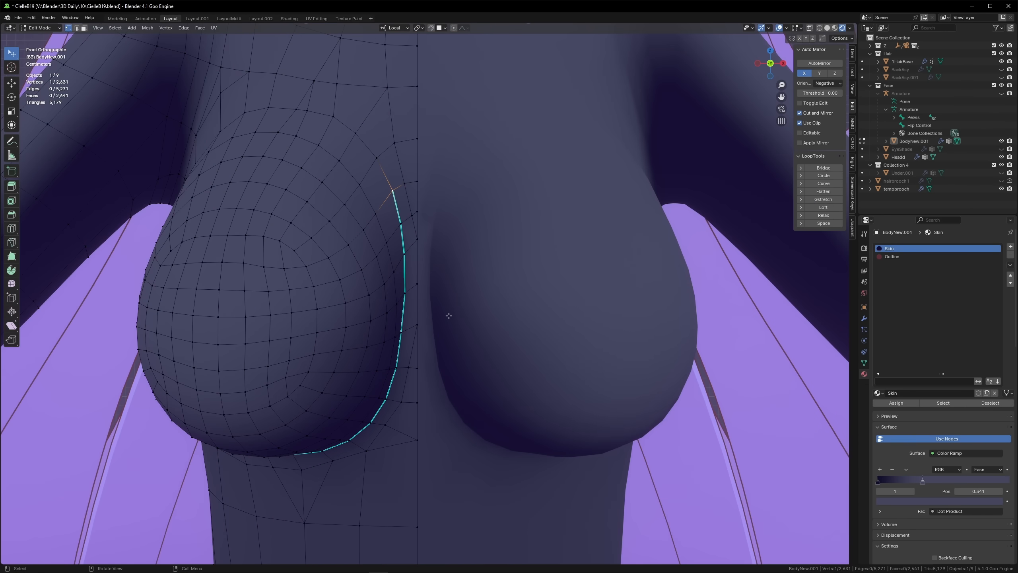
drag(405, 330, 404, 332)
drag(401, 368, 403, 368)
drag(389, 400, 389, 398)
drag(372, 423, 374, 422)
click(375, 421)
Step: Slide the vertex midway up the bust's inner rim along its edge to even the spacing
click(405, 293)
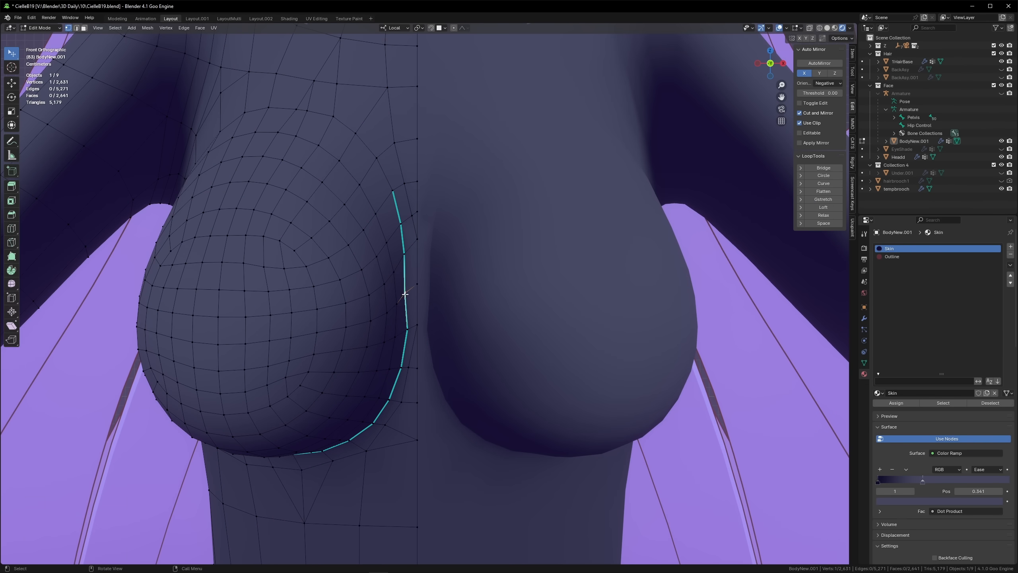
key(g)
key(g)
click(405, 295)
key(Tab)
key(alt+a)
Step: Relax the edge loop running from the shoulder to the upper chest with cubic interpolation and one iteration
scroll(420, 299, down, 7)
middle_drag(492, 334, 500, 282)
key(Tab)
scroll(465, 221, up, 2)
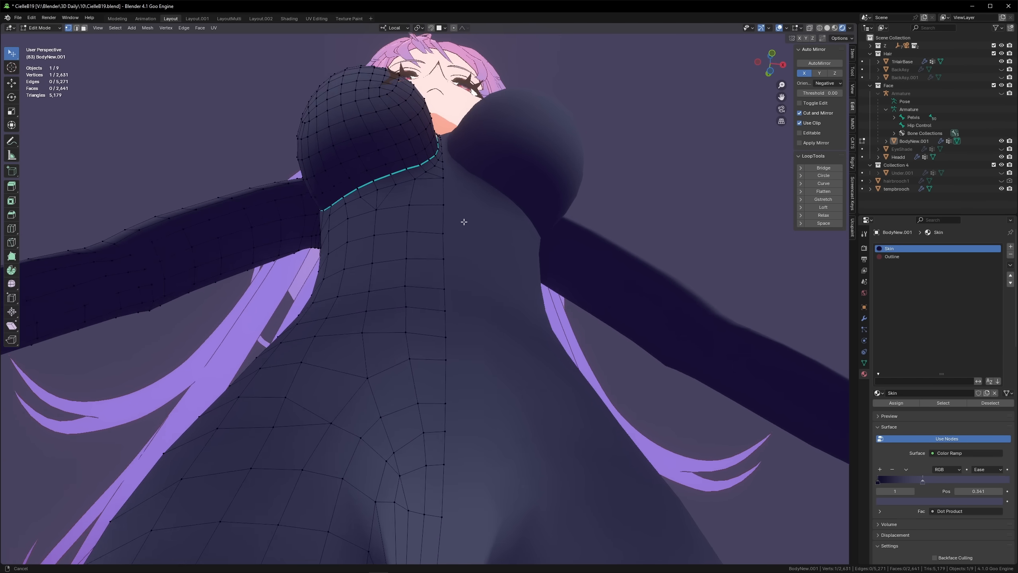
key(Tab)
middle_drag(464, 220, 495, 297)
key(Tab)
alt+click(336, 254)
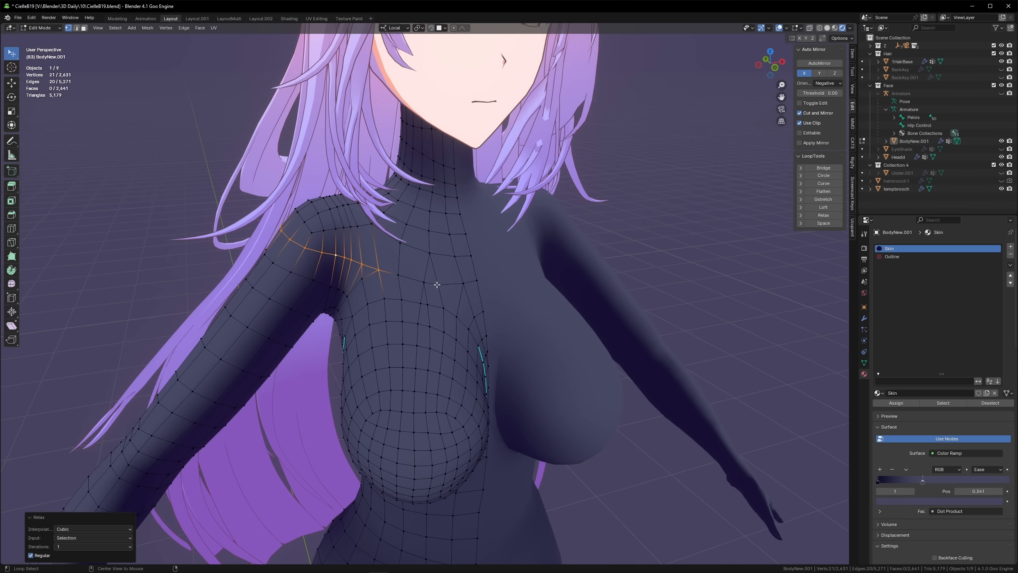
Step: Try to relax the edge loop crossing the chest above the bust, and undo it
alt+click(437, 284)
key(shift+r)
key(ctrl+z)
Step: Save the file and inspect the bust's edge flow into the torso from the front and side
key(Tab)
key(ctrl+s)
middle_drag(677, 280, 579, 273)
scroll(579, 272, down, 3)
key(Tab)
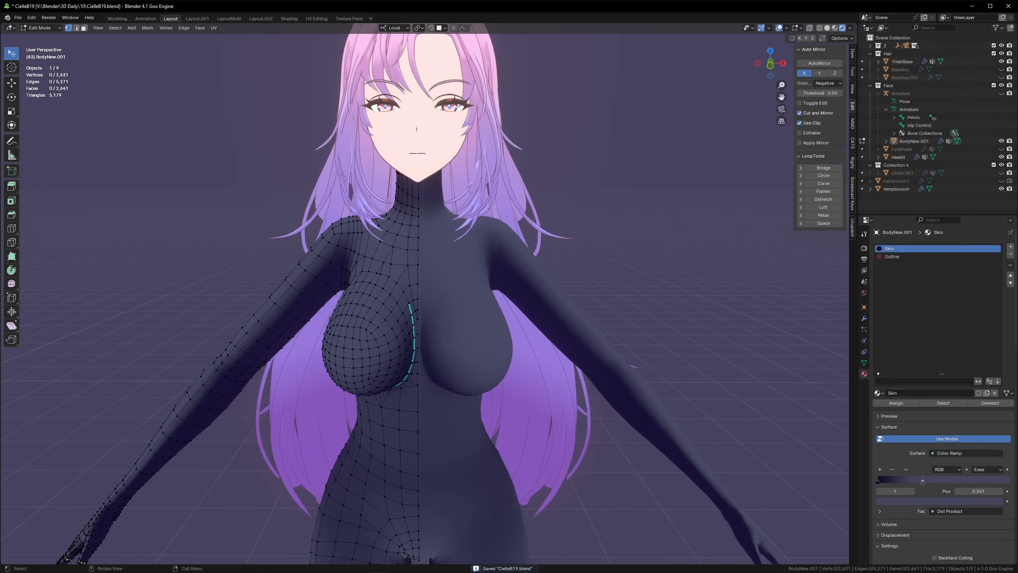
middle_drag(362, 329, 441, 329)
scroll(441, 330, up, 3)
scroll(470, 318, down, 3)
key(c)
scroll(493, 316, down, 3)
scroll(489, 311, up, 2)
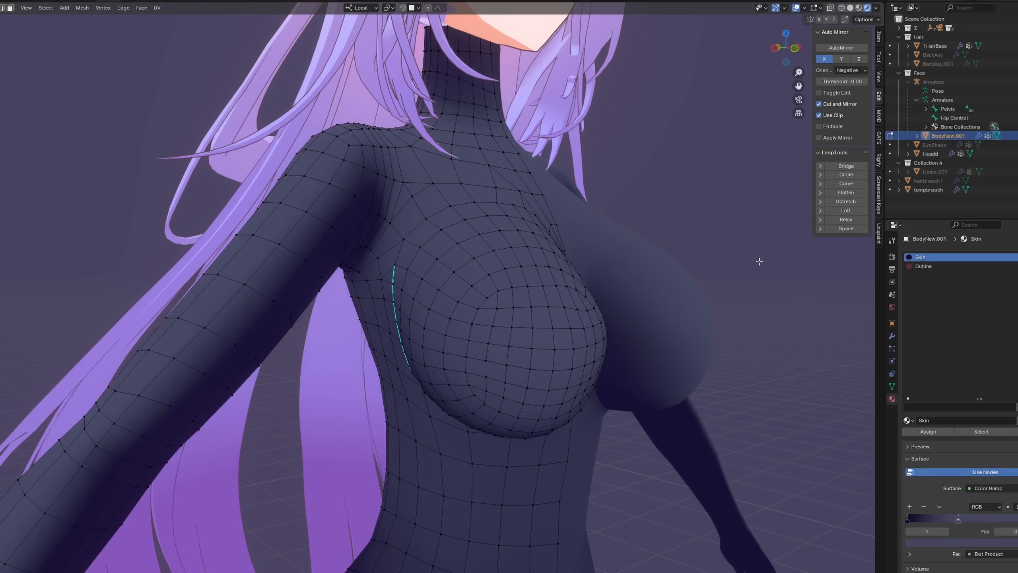
middle_drag(759, 261, 655, 299)
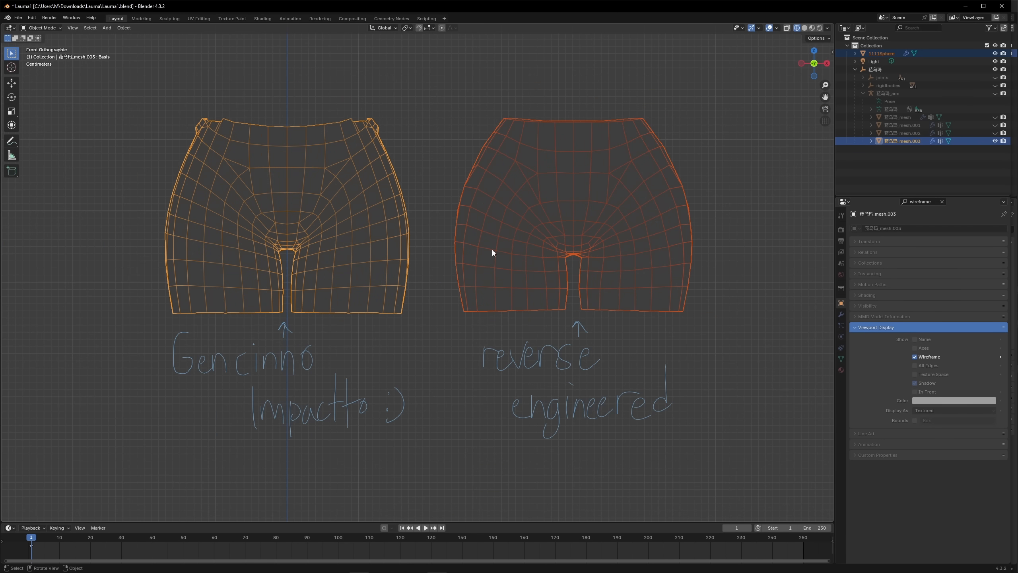
Step: Draw freehand annotation curves tracing the matching edge flow on both pelvis wireframes
click(11, 142)
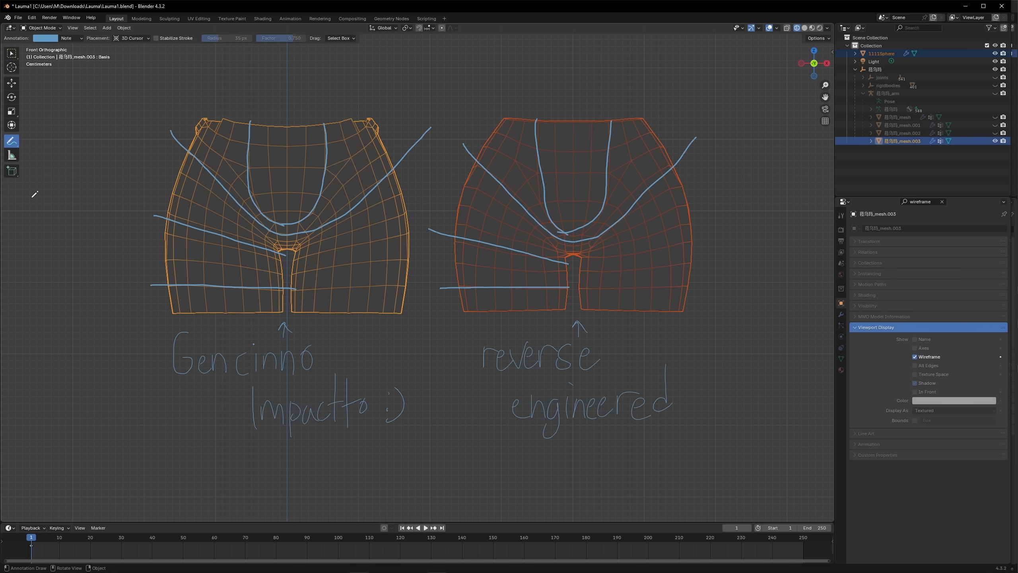
mouse_move(521, 281)
ctrl+mouse_down()
mouse_move(590, 136)
mouse_move(281, 241)
ctrl+mouse_up()
click(814, 63)
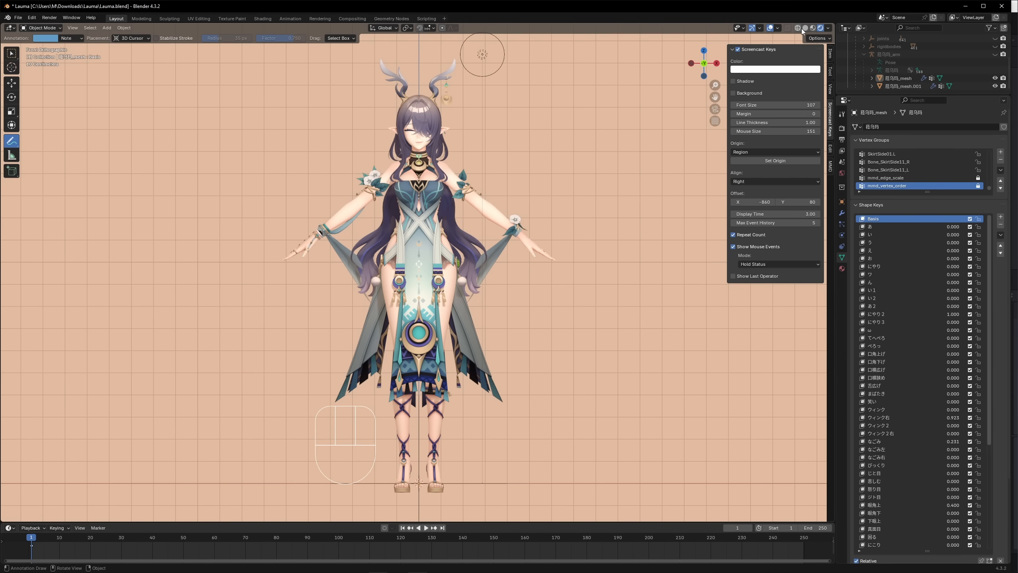
Step: Preview the character in other shading modes and separate the selected linked front waist piece into its own object
click(804, 28)
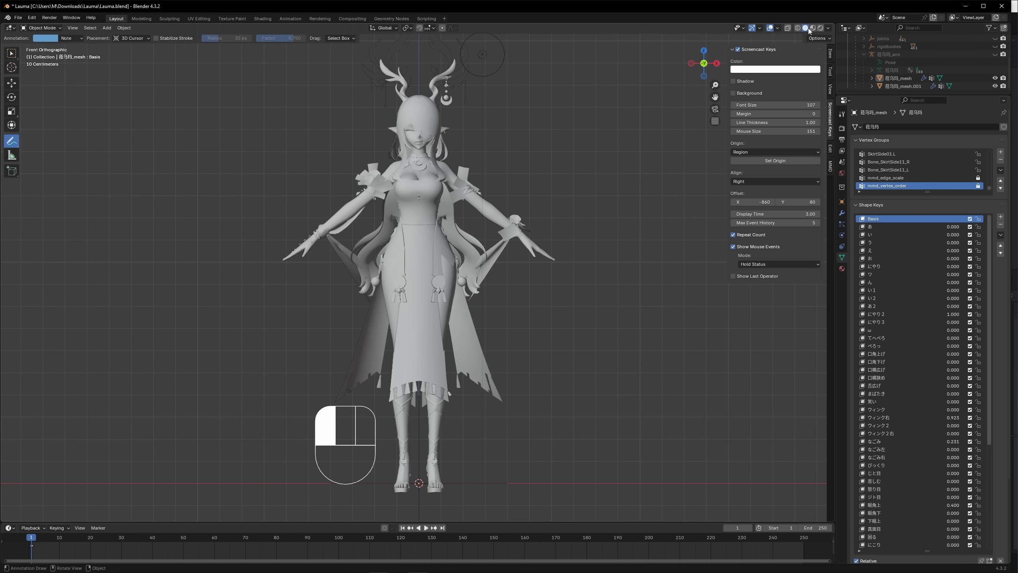
click(813, 28)
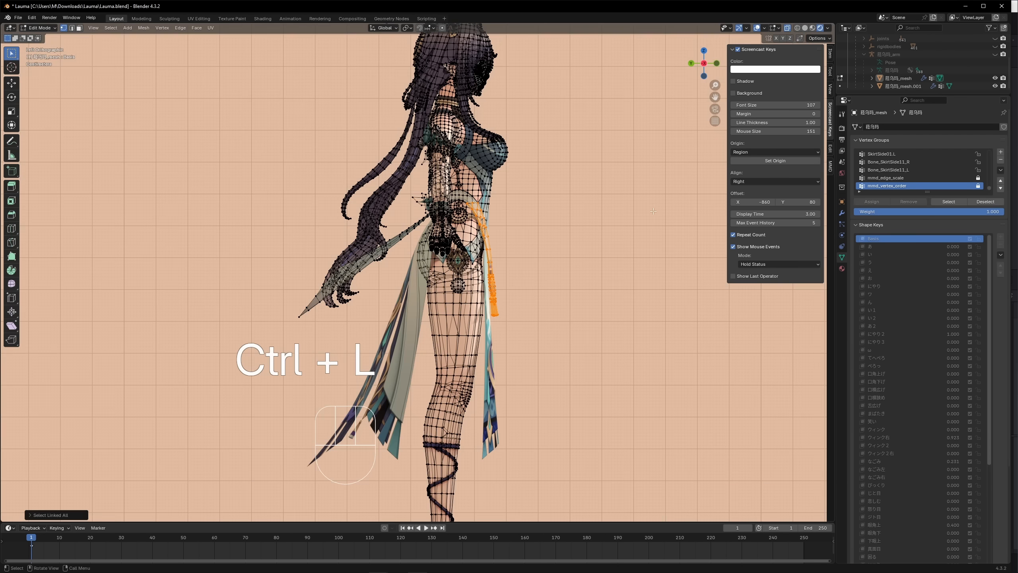
right_click(538, 239)
key(p)
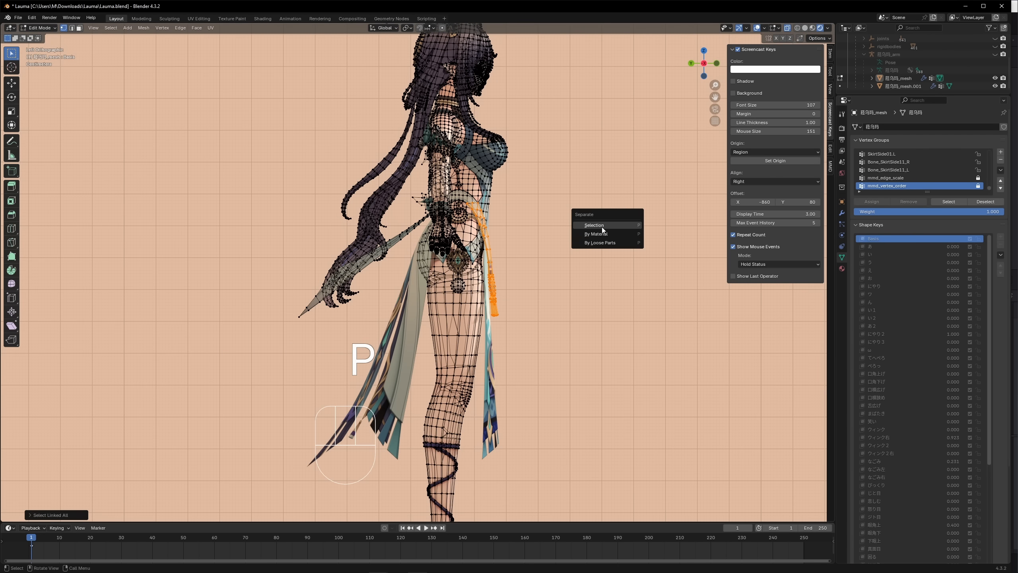
click(601, 227)
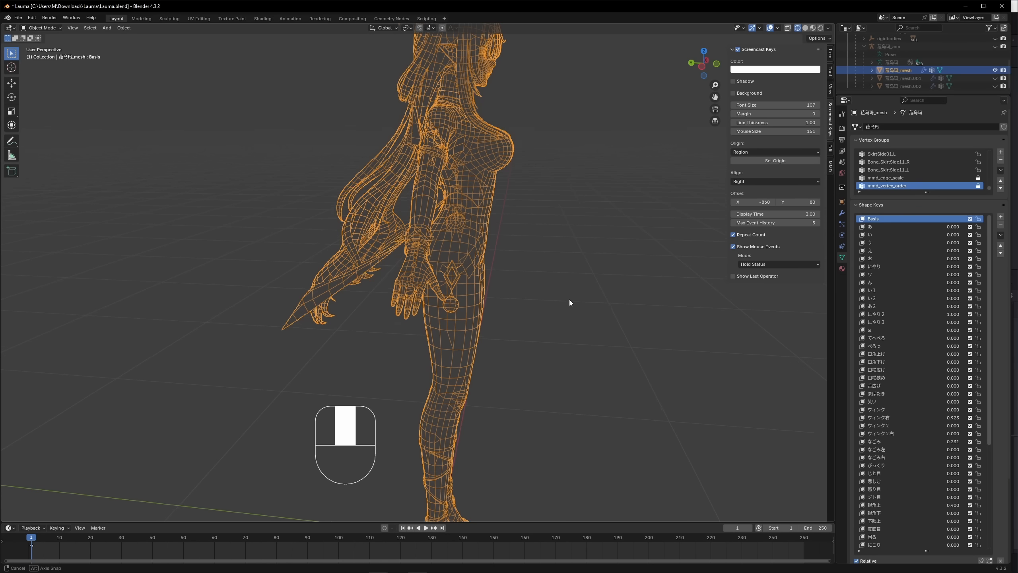
Step: Display the body in wireframe and annotate the curved edge flow over the front of the pelvis, undoing the last stroke
middle_drag(569, 302, 544, 331)
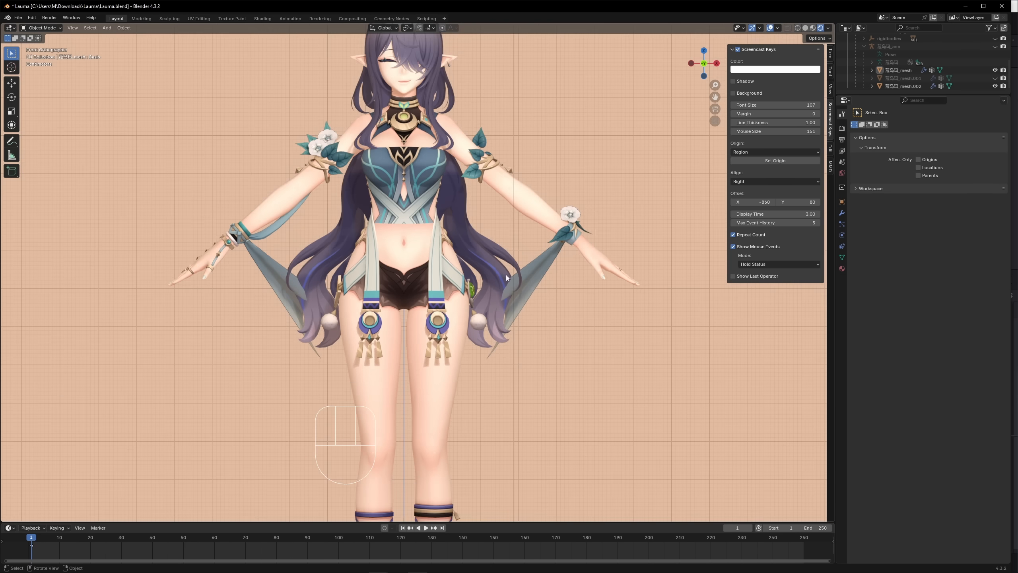
click(798, 28)
click(424, 268)
middle_drag(424, 268, 465, 267)
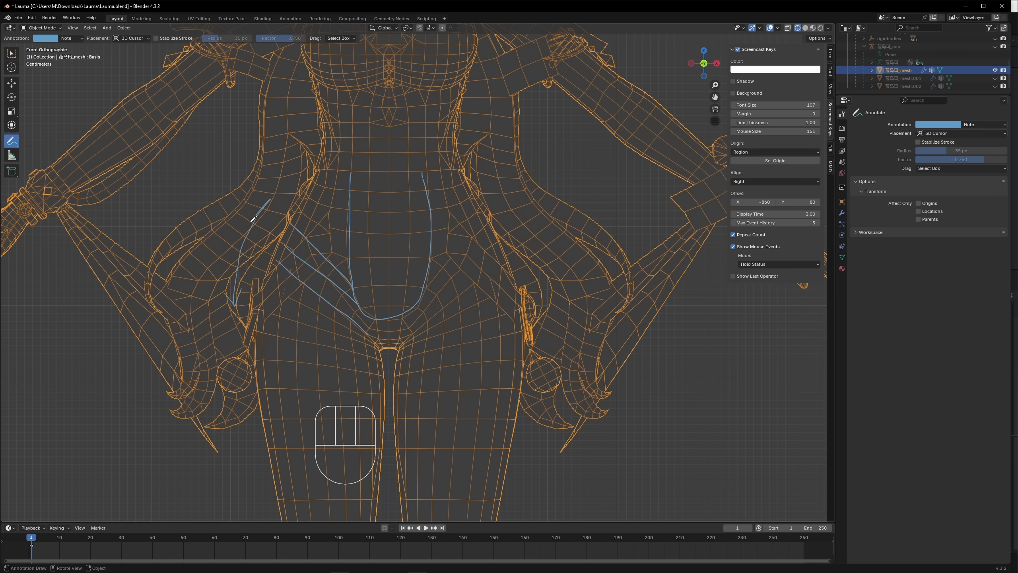
key(ctrl+z)
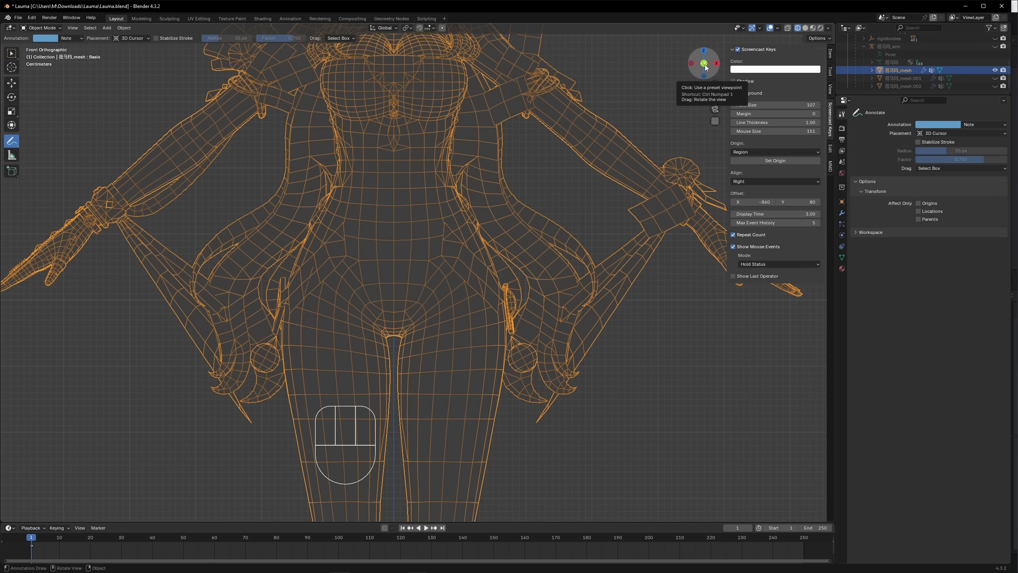
Step: Draw horizontal annotation strokes along the buttocks' edge loops in back view, and undo them
click(705, 64)
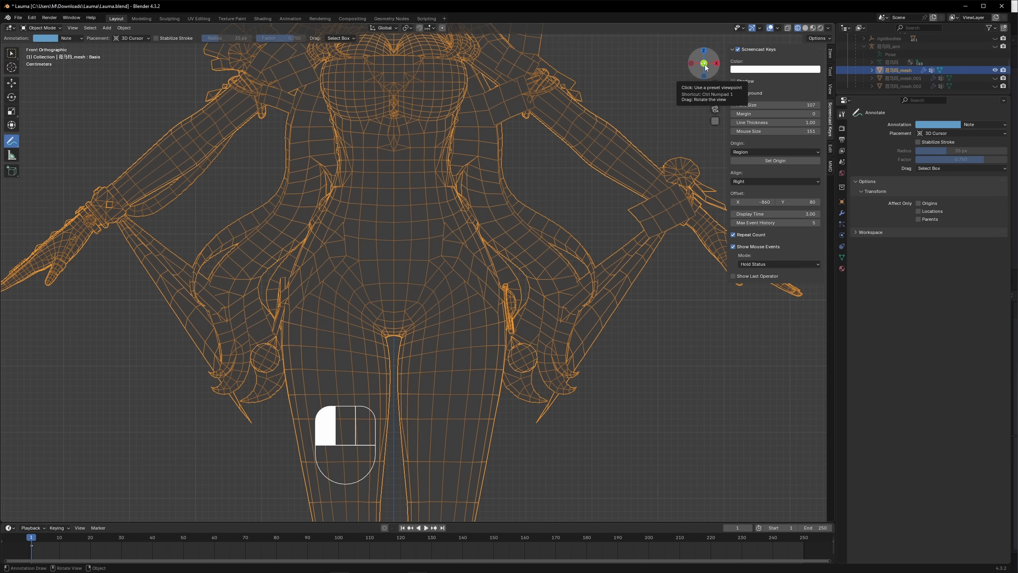
scroll(590, 263, up, 1)
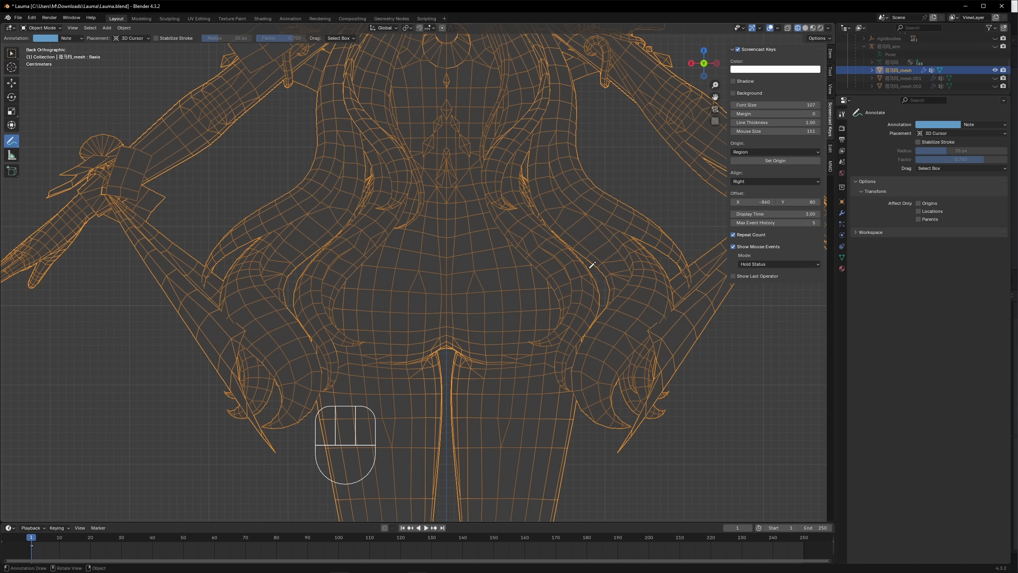
scroll(590, 264, down, 1)
click(704, 65)
click(705, 65)
click(703, 64)
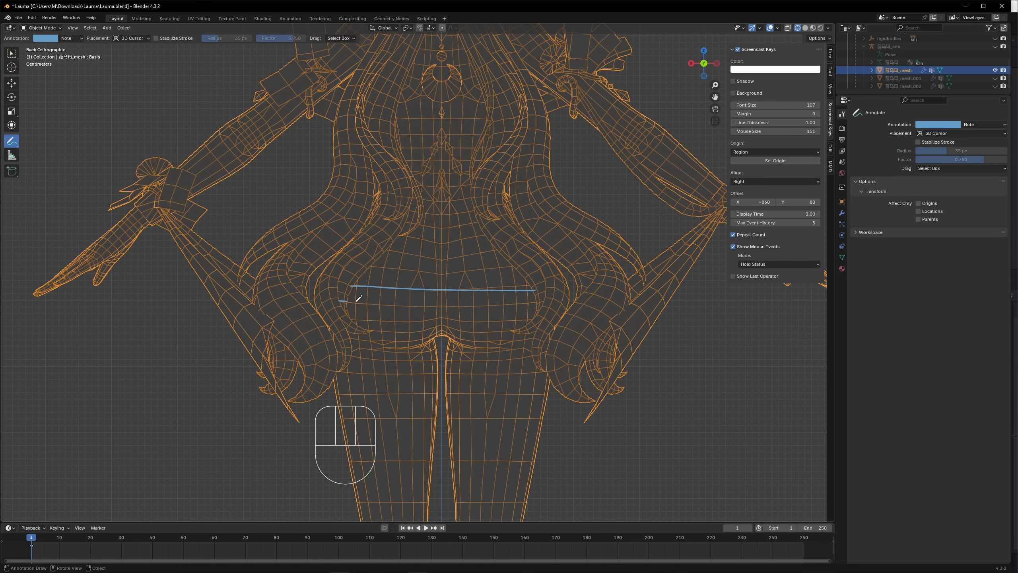
drag(356, 301, 567, 311)
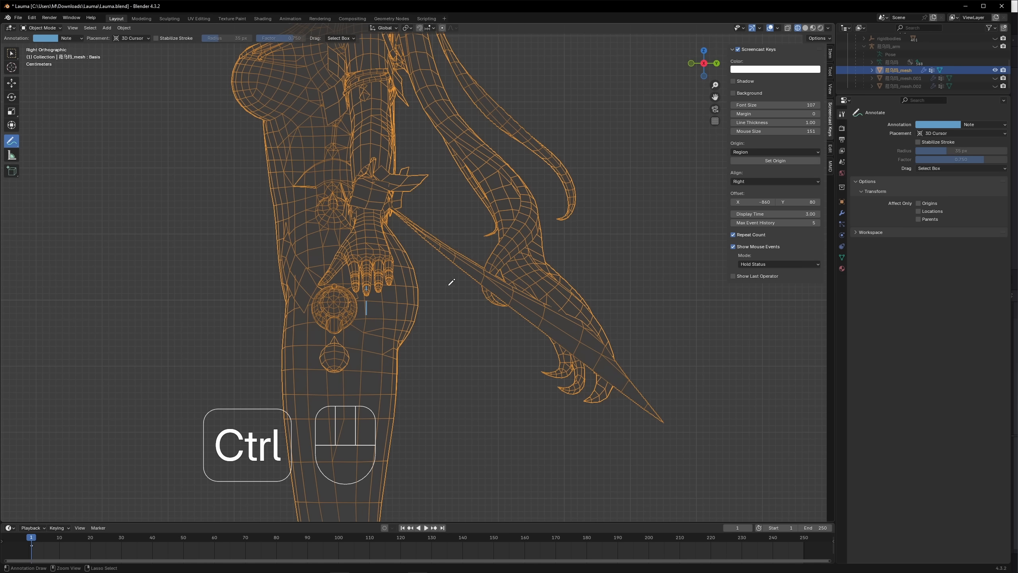
key(ctrl+z)
key(ctrl+z)
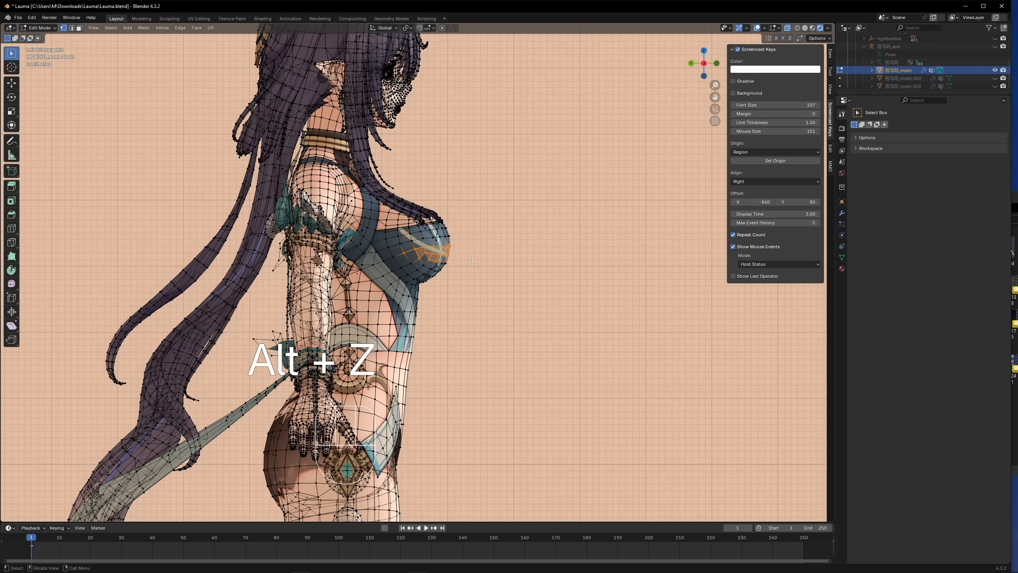
Step: Select the linked chest clothing geometry and hide it in edit mode
key(ctrl+l)
key(h)
key(Tab)
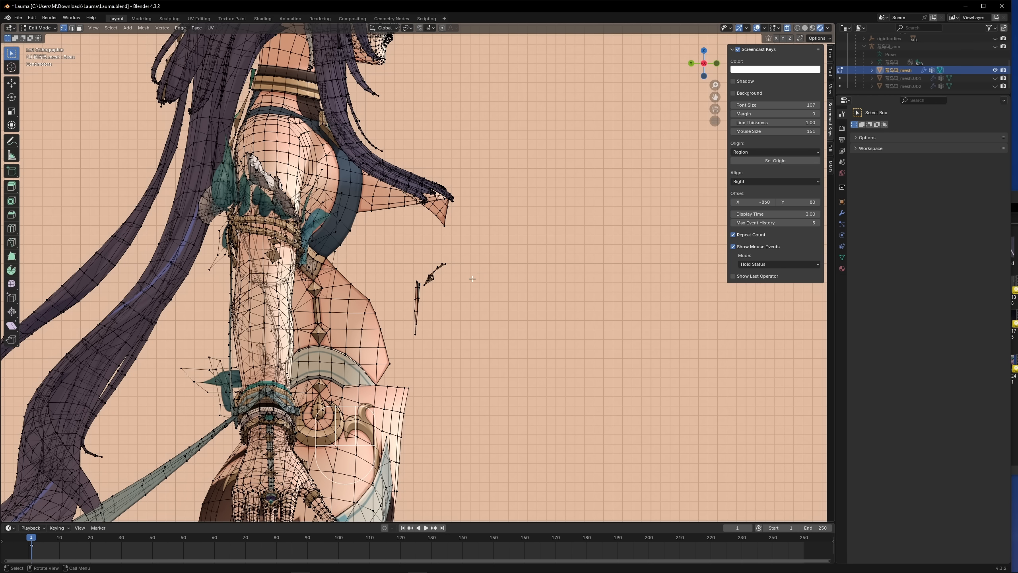
scroll(424, 350, down, 3)
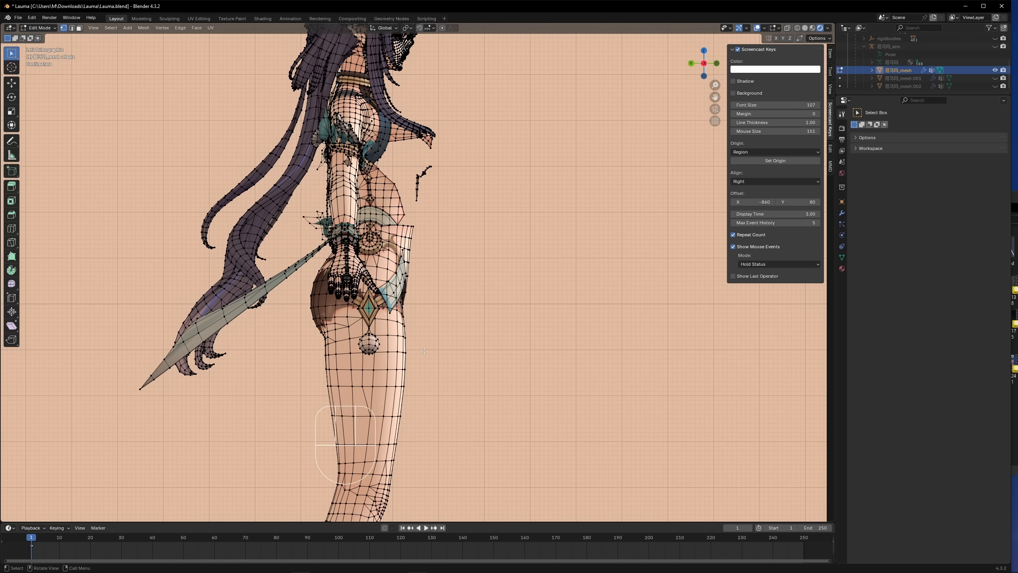
Step: Select the edge loops around the upper thigh and isolate the pelvis section as its own mesh object
alt+click(384, 352)
alt+shift+click(401, 353)
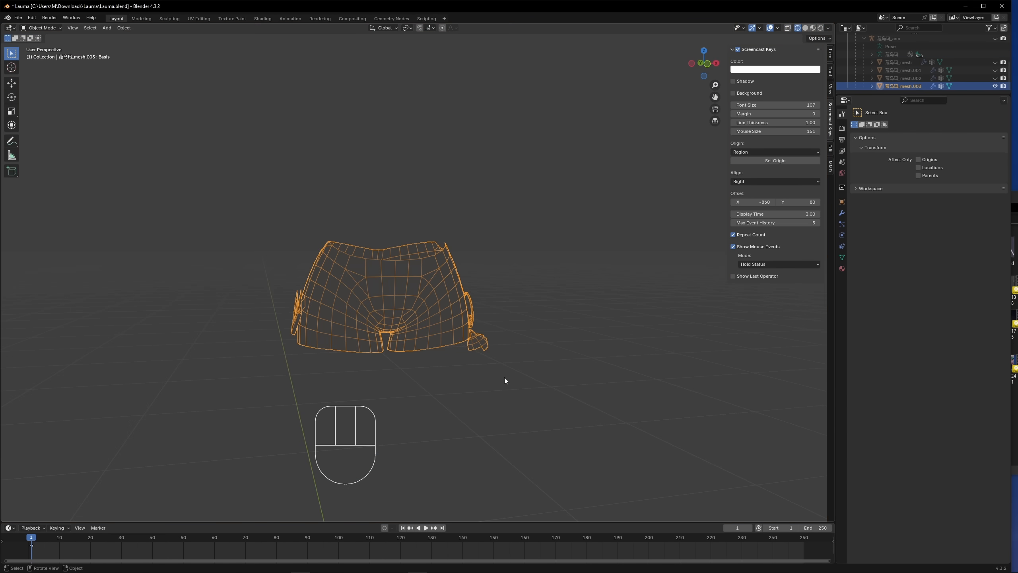
scroll(507, 377, down, 1)
mouse_move(500, 376)
middle_down()
mouse_move(560, 379)
mouse_move(489, 385)
mouse_move(535, 369)
mouse_move(381, 379)
mouse_move(334, 353)
mouse_move(514, 380)
mouse_move(423, 360)
mouse_move(497, 346)
middle_up()
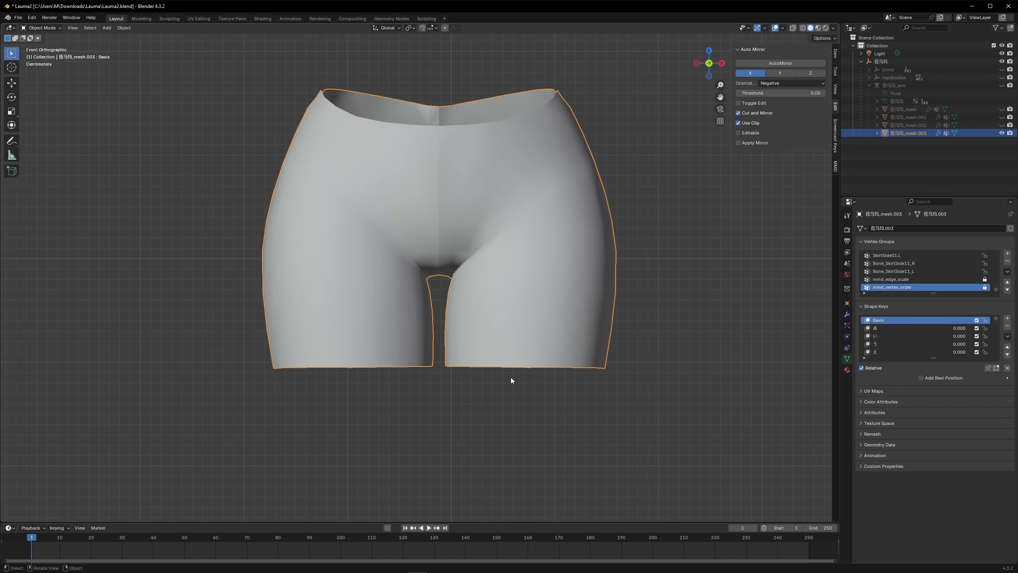
Step: Select alternate edge loops around the hip, crotch and thigh of the half pelvis and dissolve them
mouse_move(512, 379)
middle_down()
mouse_move(481, 402)
mouse_move(553, 395)
mouse_move(514, 395)
mouse_move(472, 377)
middle_up()
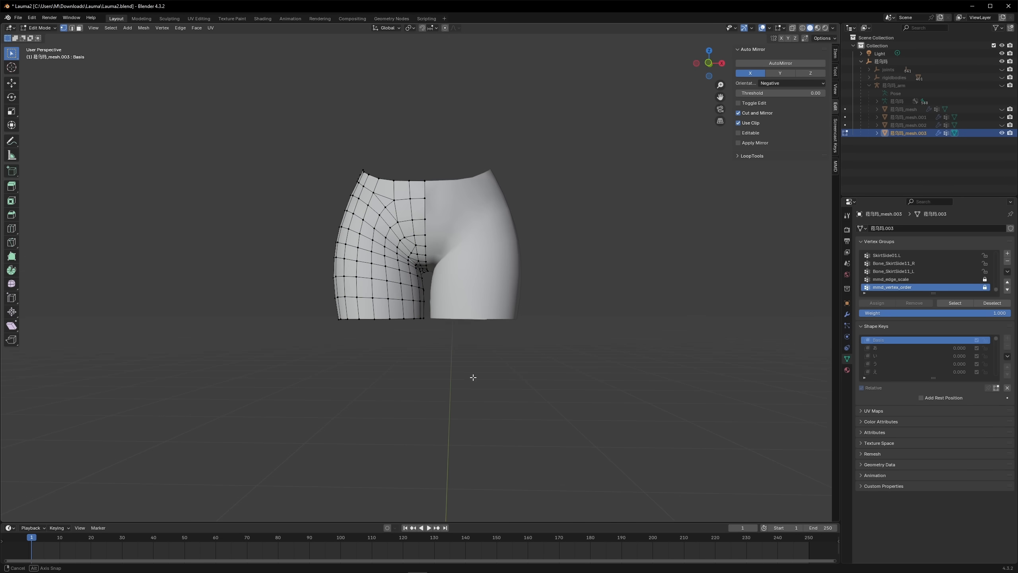
alt+shift+click(391, 228)
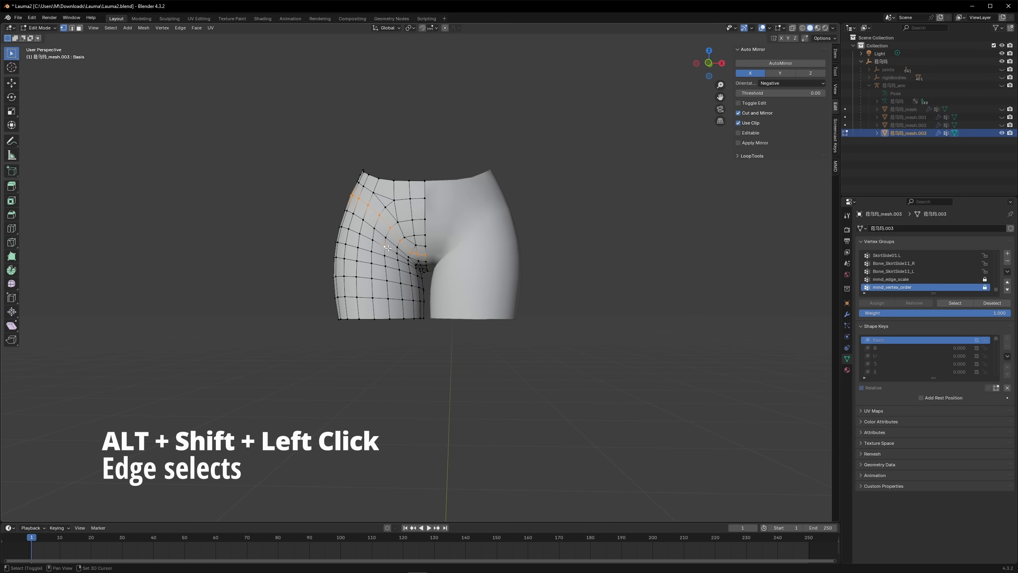
alt+shift+click(394, 268)
alt+shift+click(391, 298)
middle_drag(391, 297, 593, 304)
middle_drag(524, 208, 371, 200)
middle_drag(451, 213, 441, 244)
key(2)
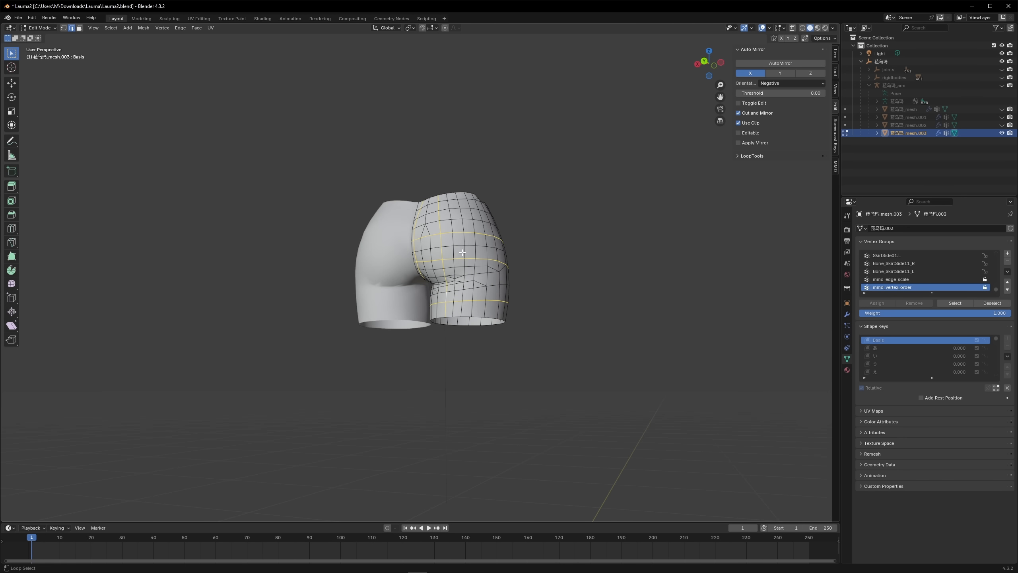
middle_drag(512, 255, 538, 226)
middle_drag(476, 248, 379, 390)
key(ctrl+x)
scroll(415, 256, up, 2)
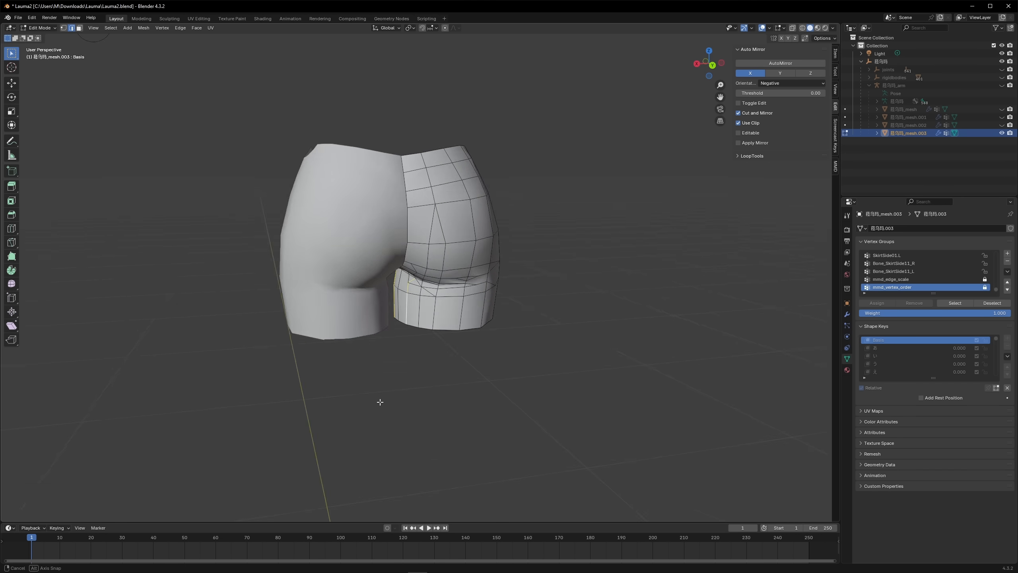
key(Tab)
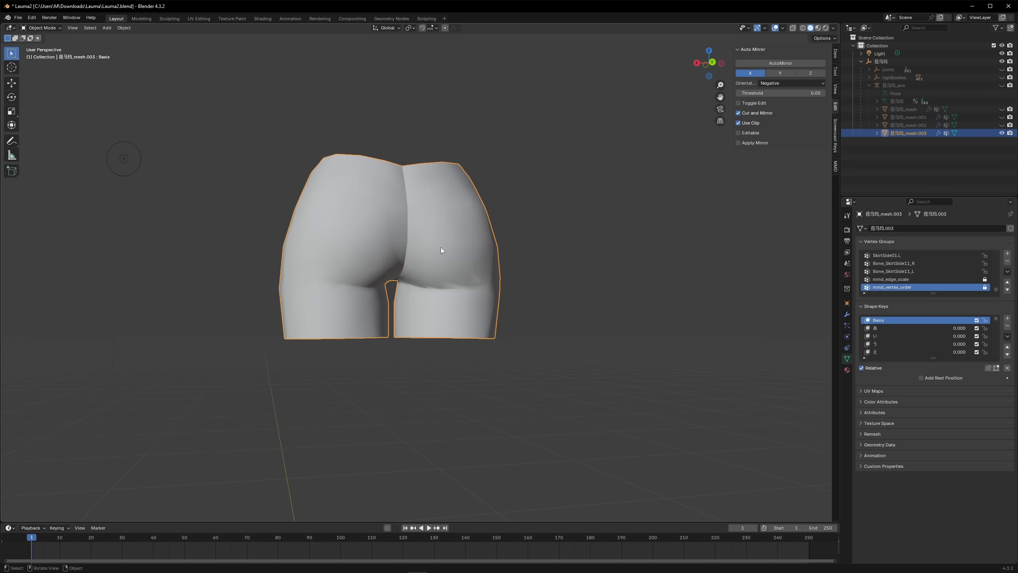
Step: Return to vertex editing and merge the surplus vertices on the lower buttock at their center
key(Tab)
click(38, 28)
scroll(439, 226, up, 2)
key(m)
key(c)
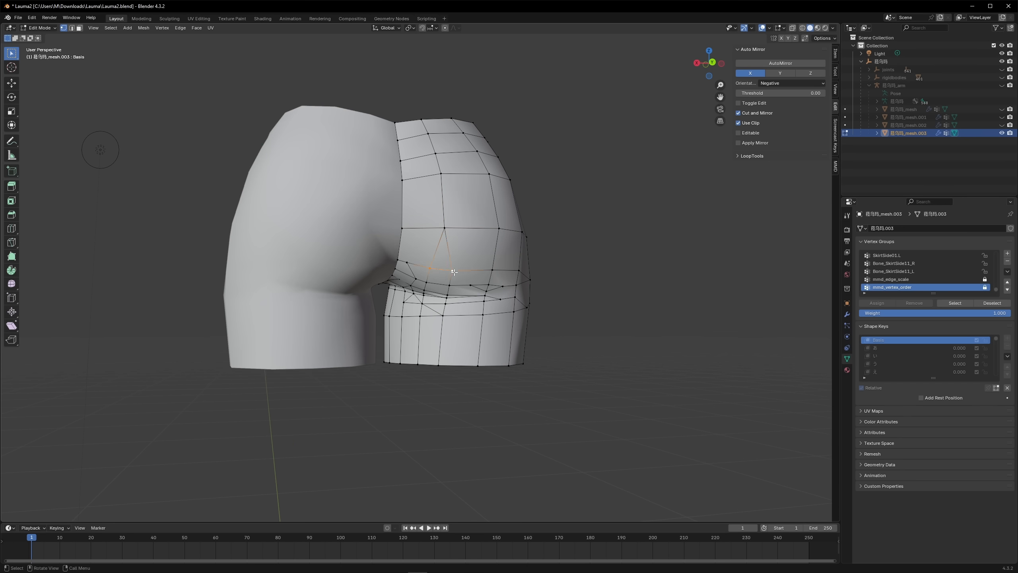
Step: Merge the two adjacent vertices in the crease beneath the buttock at their center
middle_drag(453, 271, 448, 236)
middle_drag(435, 281, 431, 301)
click(426, 304)
scroll(433, 307, up, 2)
shift+click(421, 306)
key(m)
key(c)
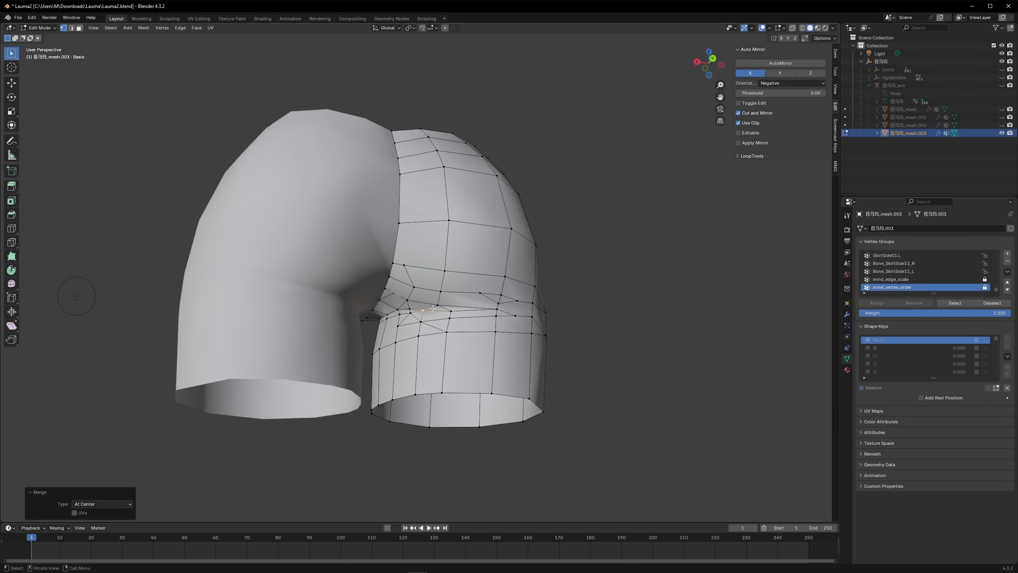
Step: Merge the further vertices along the buttock crease toward the inner thigh at their centers
shift+click(390, 311)
key(m)
key(c)
shift+click(372, 313)
key(m)
key(c)
middle_drag(398, 344, 553, 340)
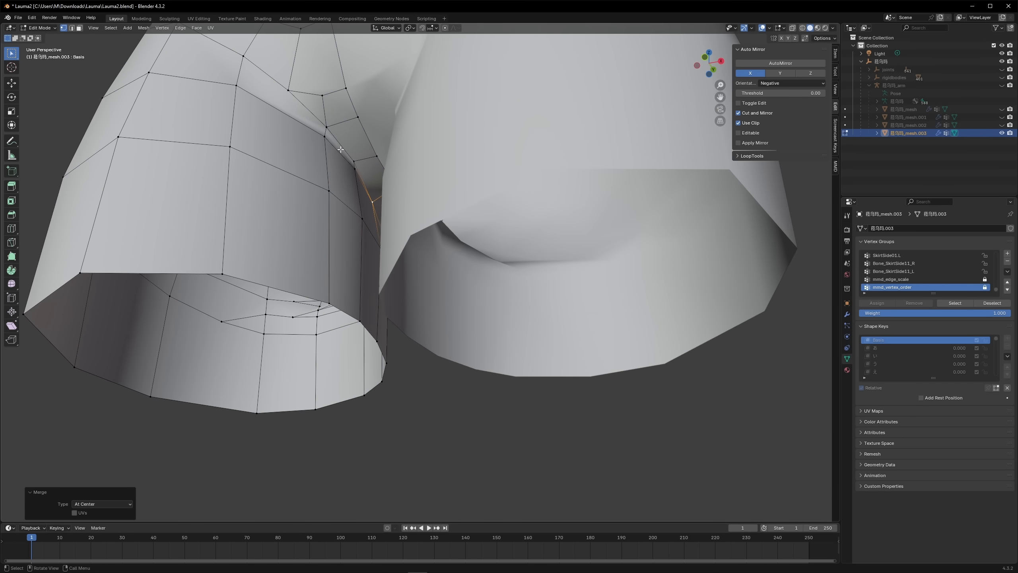
Step: Dissolve the surplus vertices on the front hip between the waist and the groin
scroll(337, 152, down, 3)
middle_drag(350, 176, 350, 153)
click(349, 152)
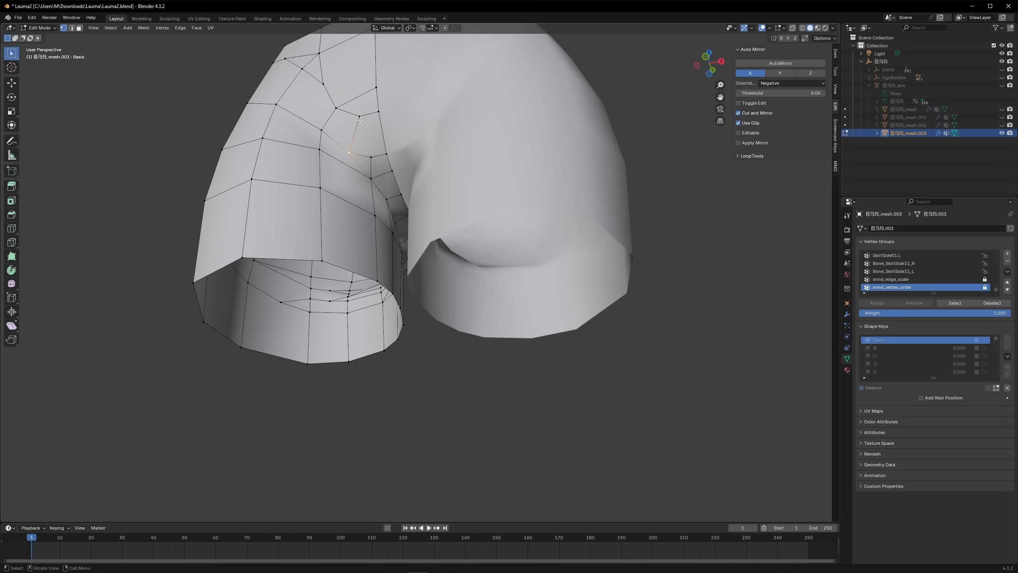
middle_drag(359, 116, 403, 188)
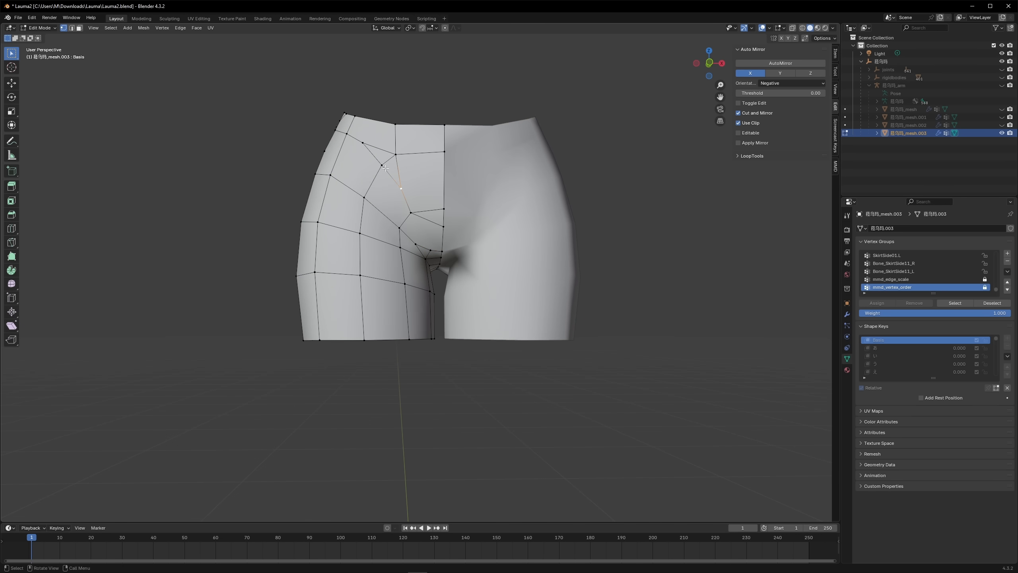
click(394, 154)
key(x)
shift+click(395, 155)
key(m)
click(365, 144)
key(x)
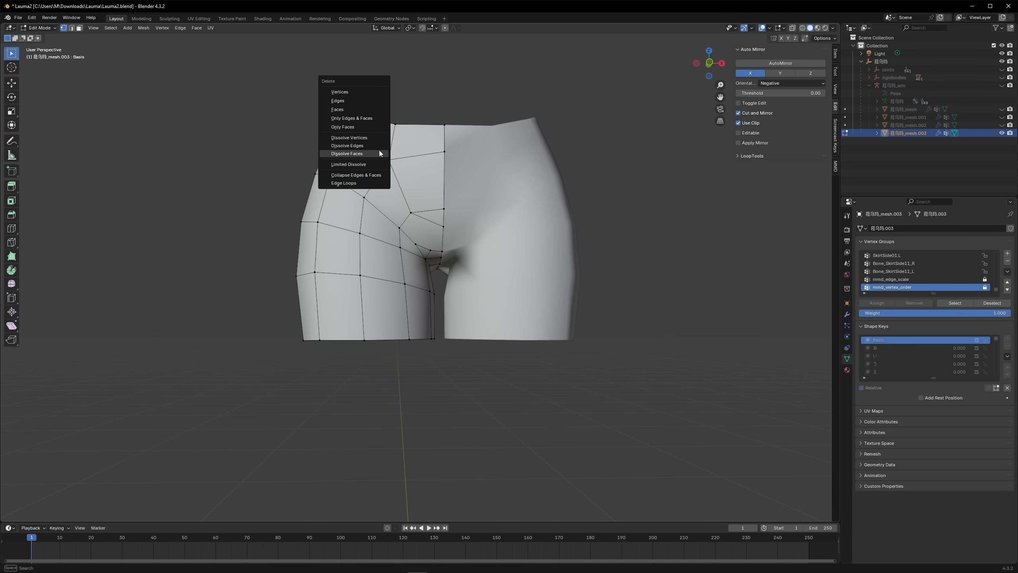
click(378, 139)
scroll(441, 192, down, 3)
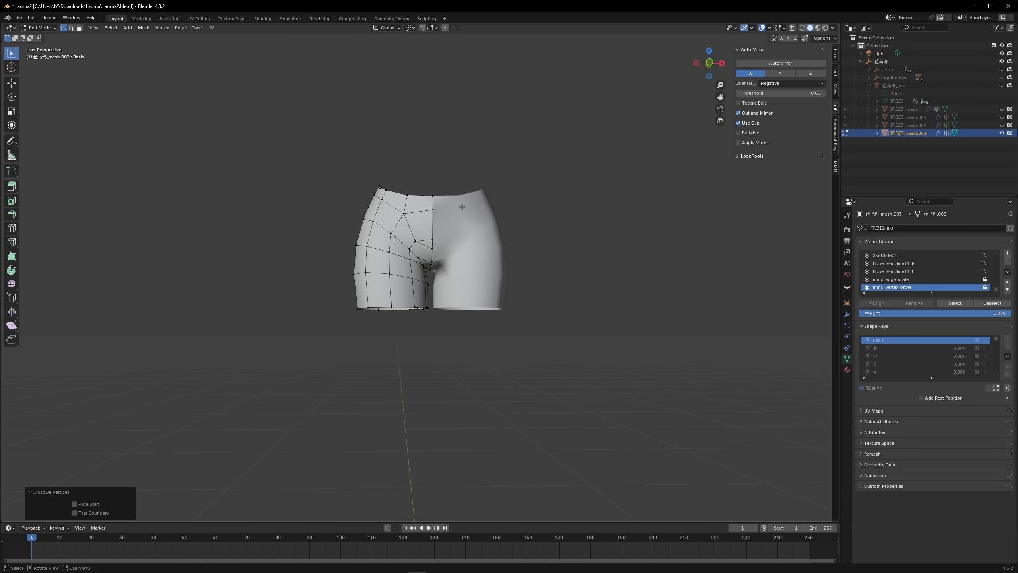
Step: Select a remaining surplus edge loop around the hip of the half pelvis and dissolve it
key(m)
click(421, 227)
middle_drag(421, 227, 447, 288)
alt+click(406, 230)
key(x)
click(417, 216)
click(386, 239)
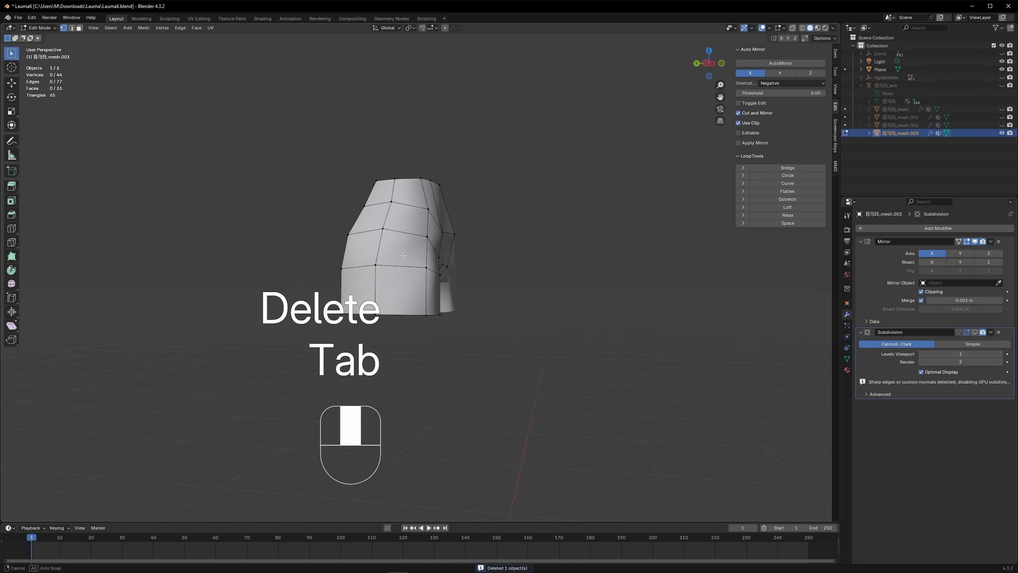
Step: Examine the simplified pelvis from behind, the side and the front, in both Edit Mode and Object Mode
middle_drag(403, 255, 480, 257)
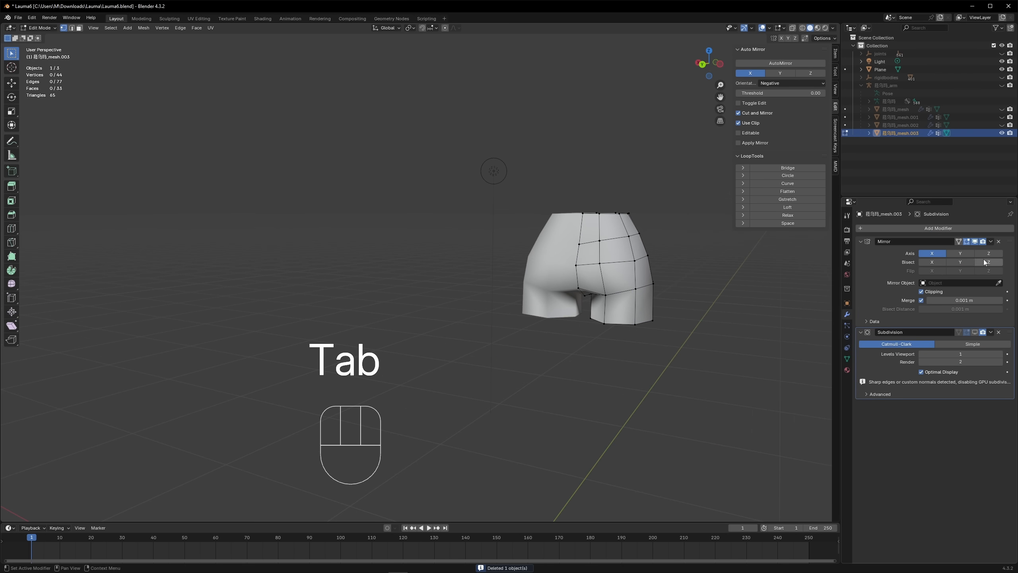
middle_drag(813, 306, 699, 273)
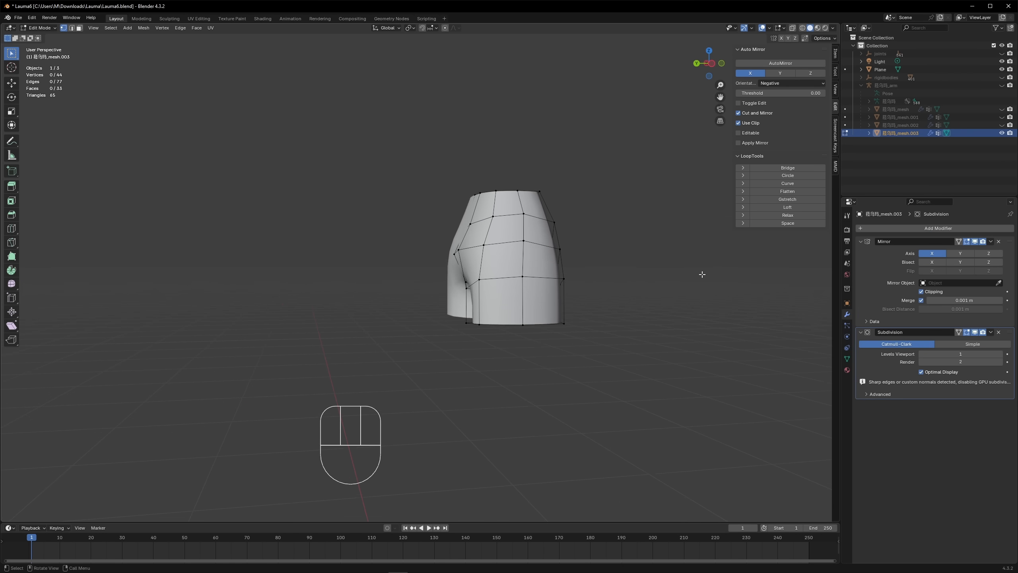
click(714, 63)
key(Tab)
middle_drag(525, 277, 493, 265)
click(713, 65)
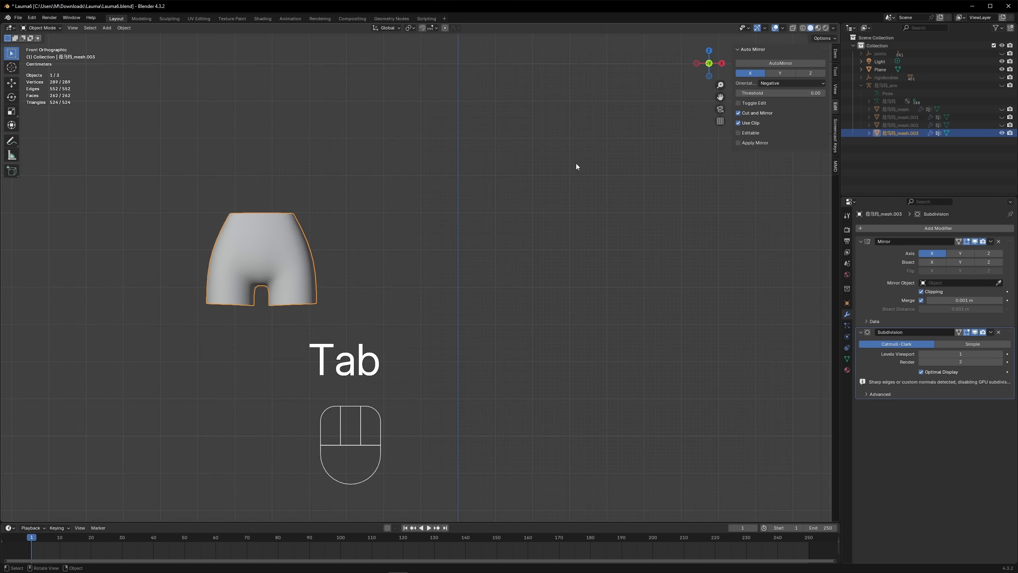
key(Tab)
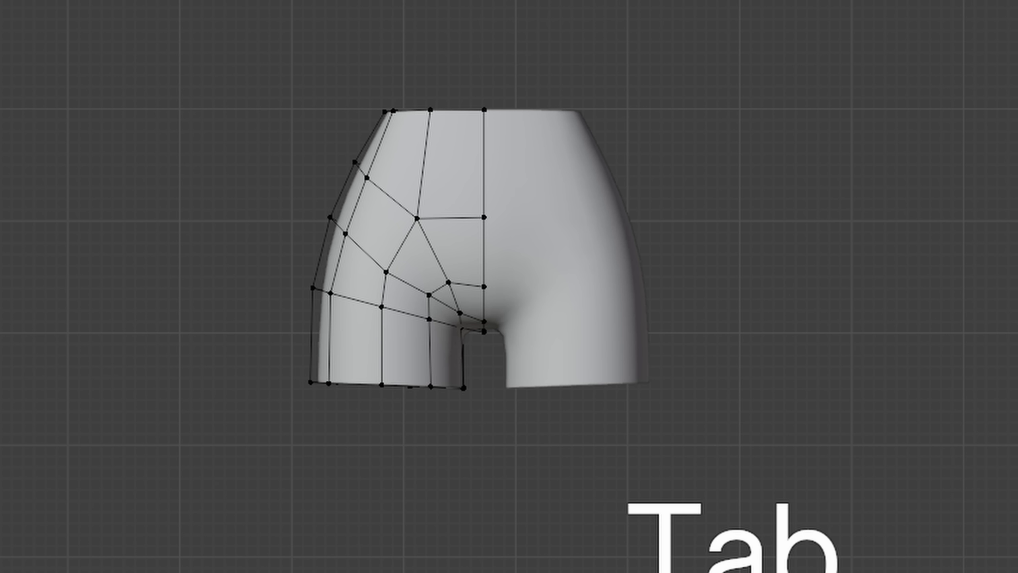
key(shift+z)
middle_drag(537, 276, 451, 272)
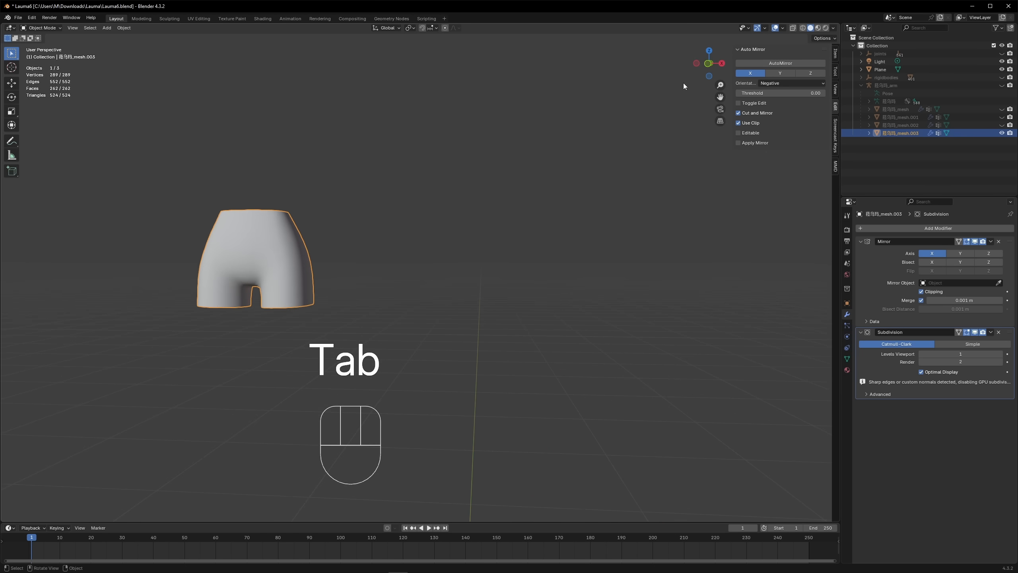
click(712, 63)
key(Tab)
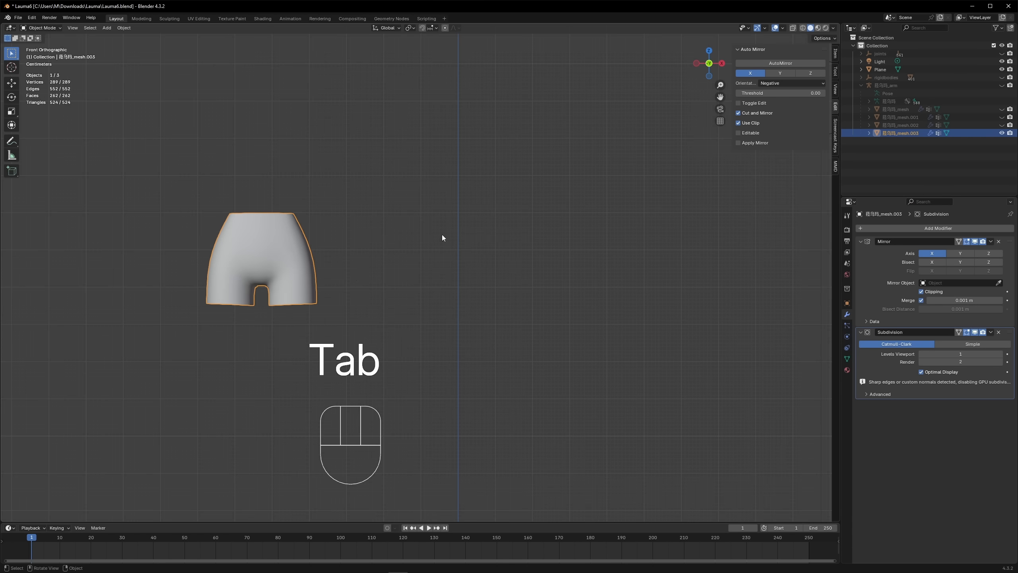
Step: Deselect the pelvis, add a UV sphere in wireframe display, and merge all its vertices at the center into one
click(442, 234)
key(Tab)
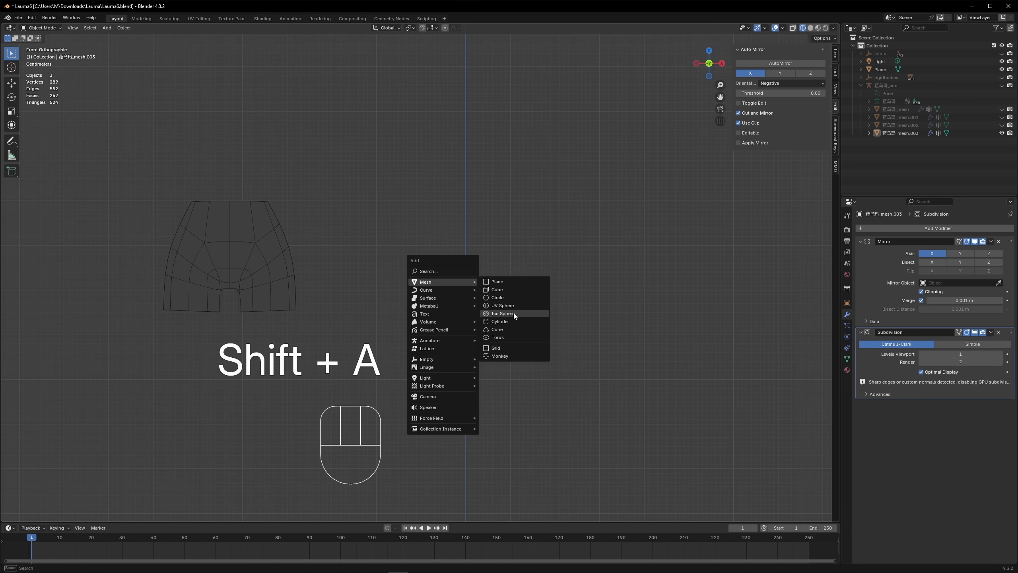
click(502, 306)
scroll(512, 307, down, 4)
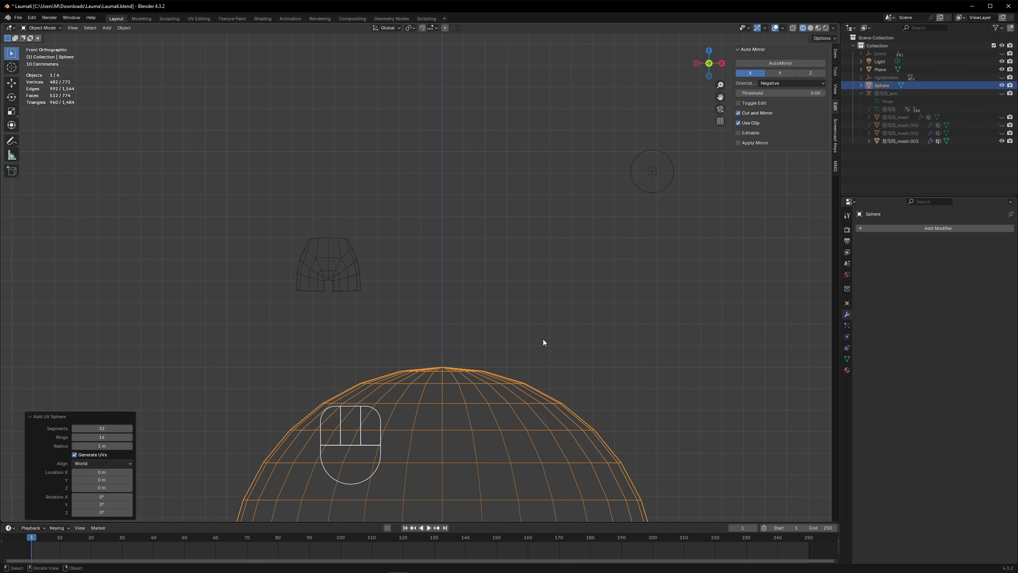
scroll(541, 350, down, 3)
key(Tab)
key(m)
click(531, 360)
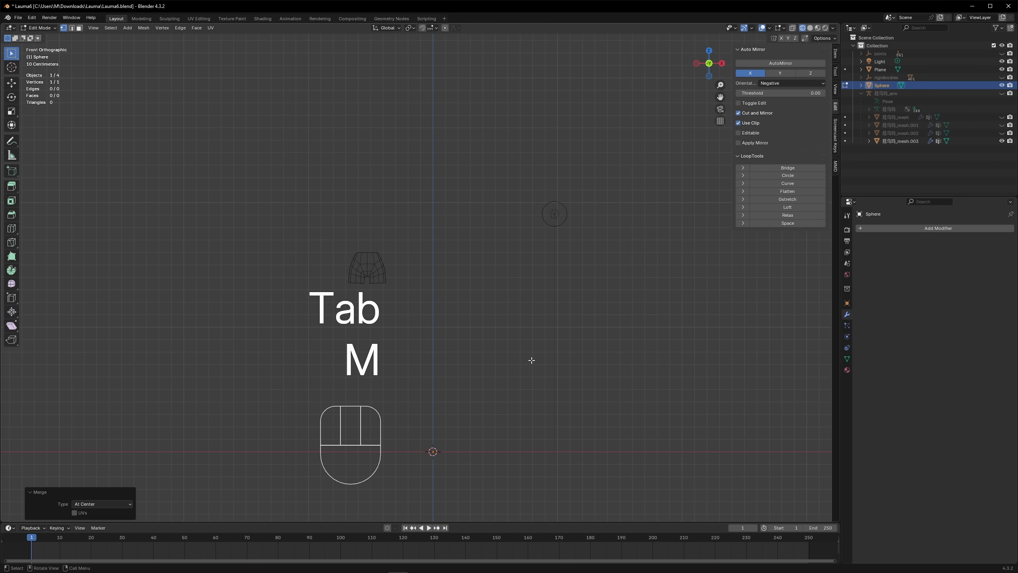
Step: Move the single vertex about 1.51 m up along Z to the height of the reference pelvis
key(g)
key(z)
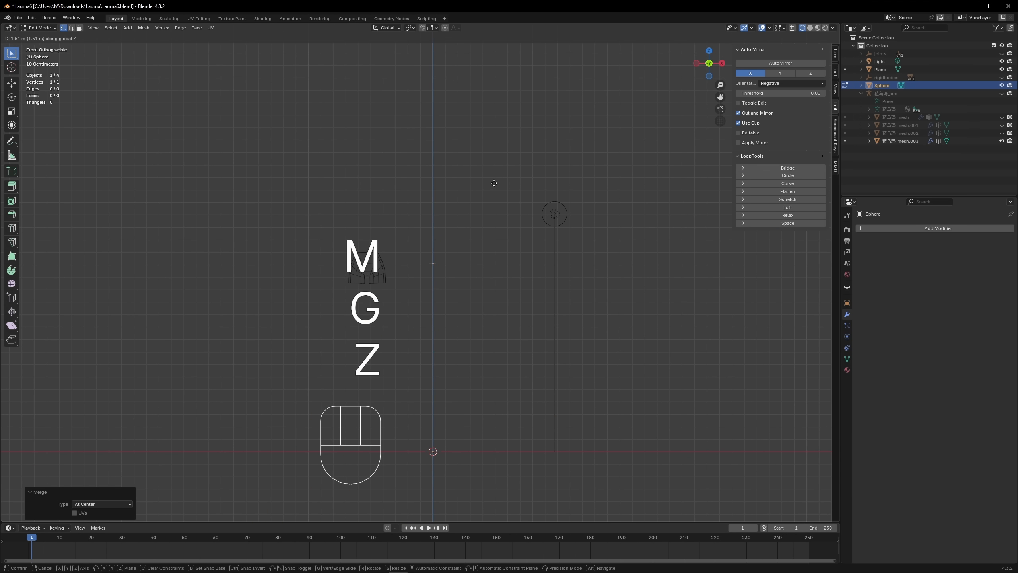
click(490, 260)
scroll(490, 260, up, 3)
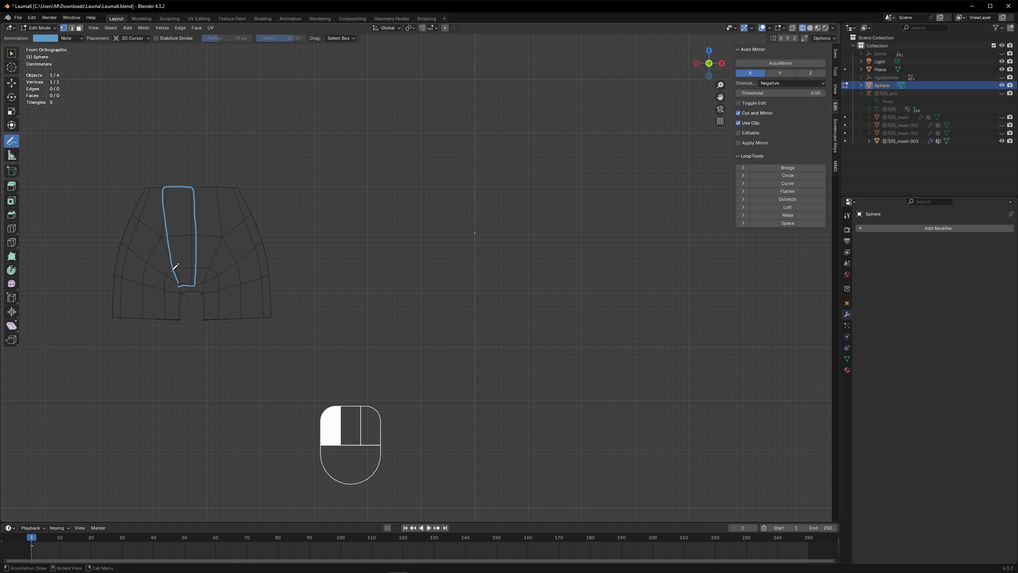
Step: Annotate the reference pelvis's central front strip with an outline, two dividers and the number 3
drag(174, 266, 190, 268)
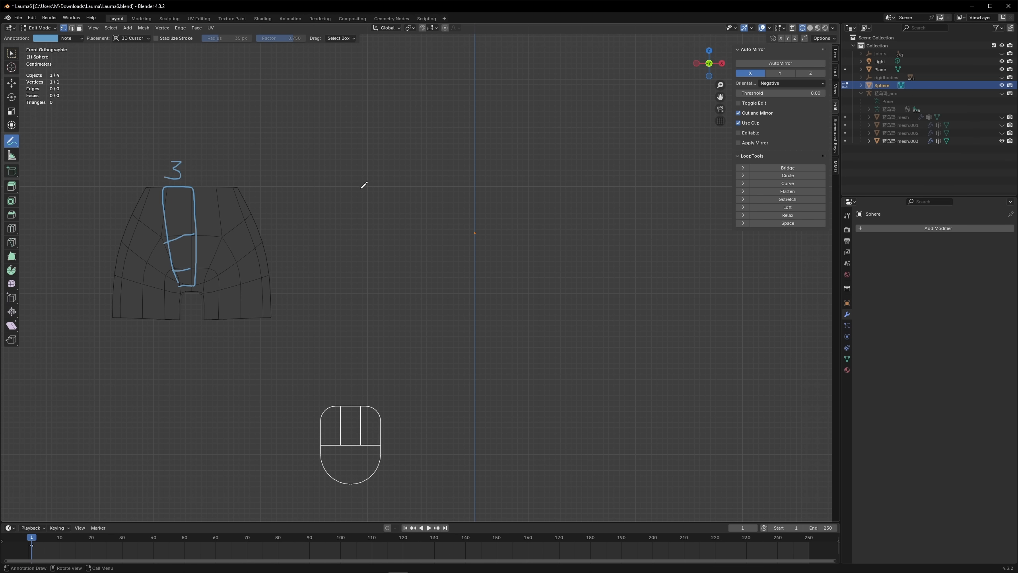
key(Tab)
key(Tab)
key(w)
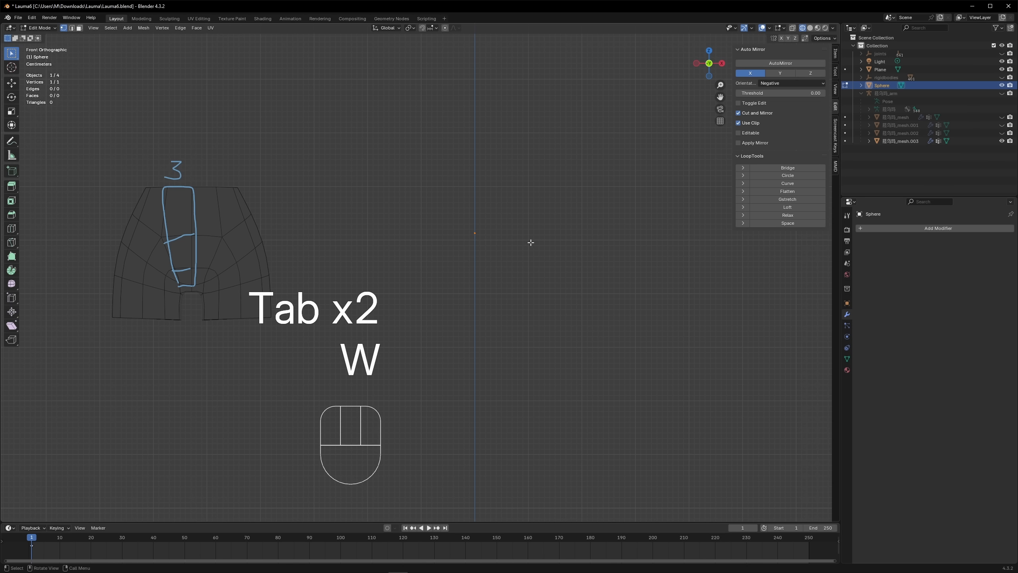
key(e)
key(z)
click(475, 171)
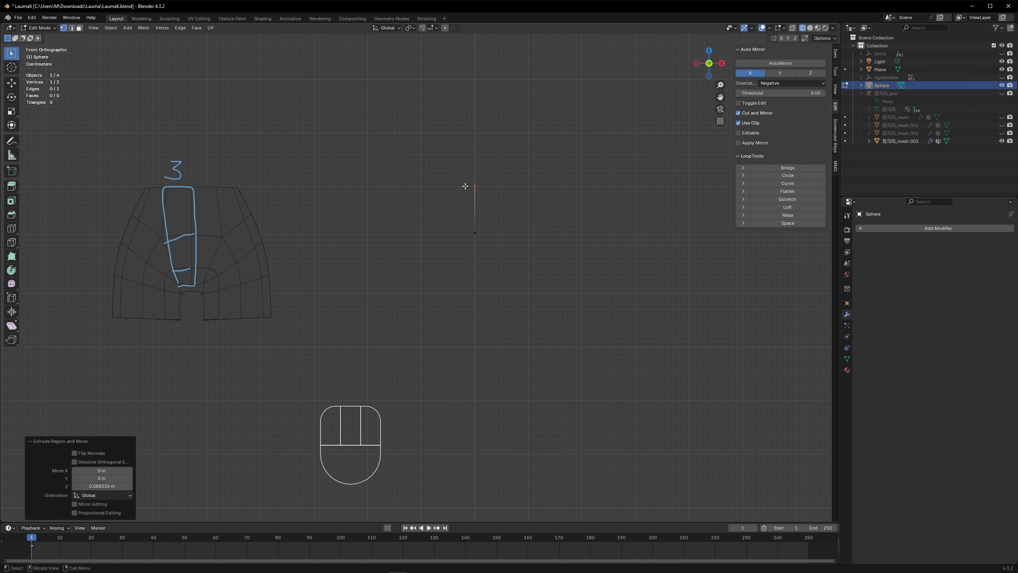
key(e)
right_click(506, 210)
key(ctrl+z)
key(ctrl+z)
Step: Raise the vertex about 0.088 m along Z to waist height and extrude it along X into a short edge toward the reference pelvis
key(g)
key(z)
click(497, 183)
key(e)
key(x)
key(z)
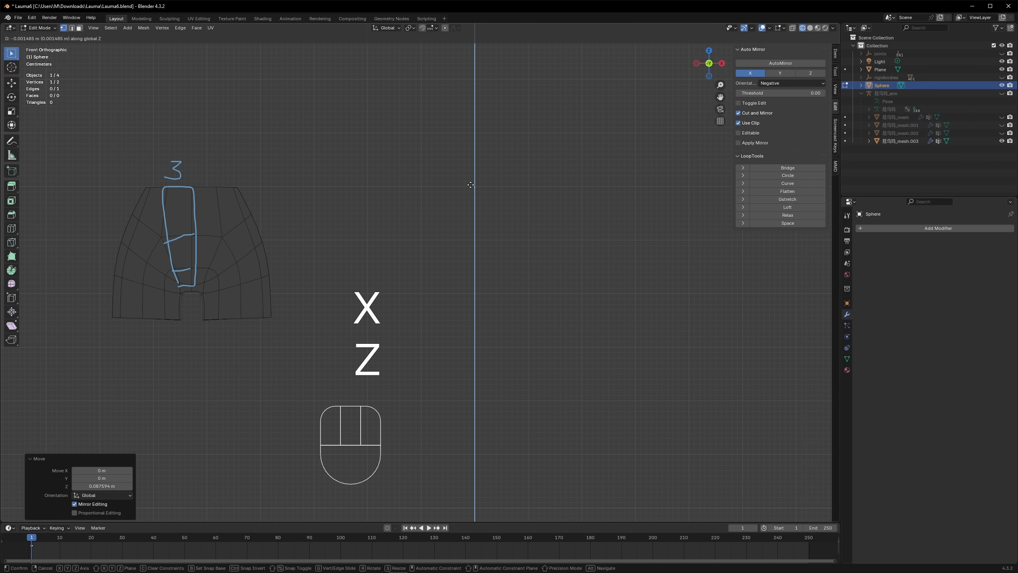
key(x)
click(461, 187)
Step: Extrude the edge about 0.203 m down along Z and divide the resulting strip with two loop cuts
key(e)
key(z)
click(521, 345)
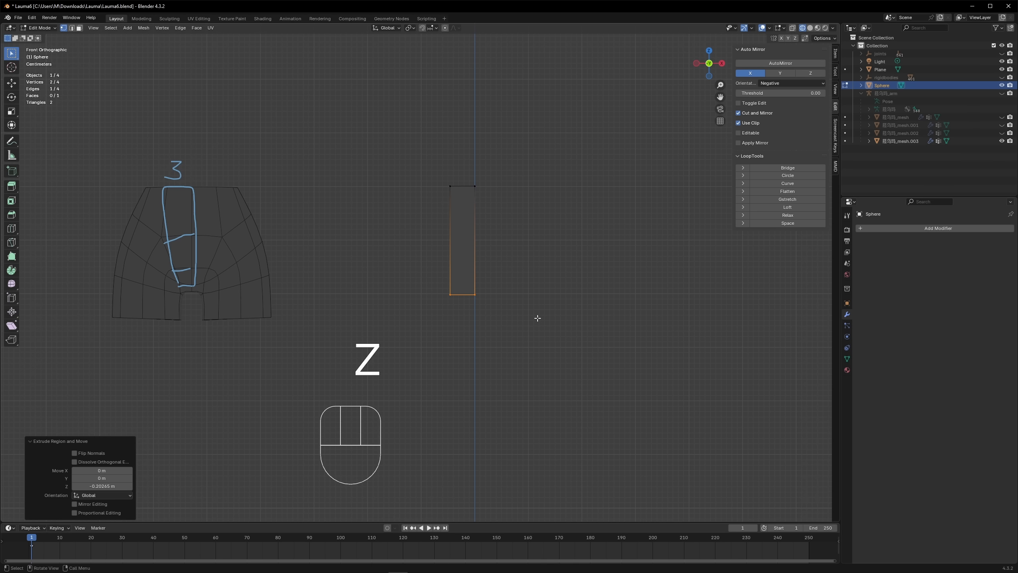
key(ctrl+r)
scroll(459, 268, up, 1)
click(476, 261)
Step: Slide the two cuts slightly down the strip and move its outer vertices outward along X to taper it toward the crotch
key(g)
key(g)
click(475, 275)
drag(460, 243, 434, 177)
key(g)
key(x)
click(447, 241)
click(455, 269)
key(g)
key(x)
click(460, 273)
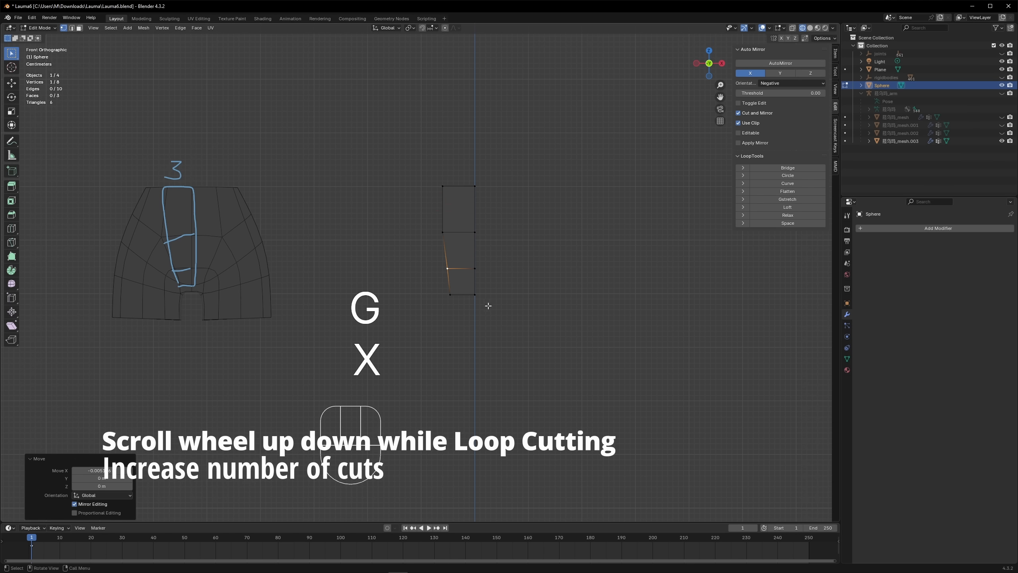
Step: Select the whole strip and, in bottom view, move it about -0.097 m along Y to line up with the pelvis's front
alt+middle_drag(488, 306, 489, 232)
key(a)
key(g)
key(z)
right_click(491, 218)
key(g)
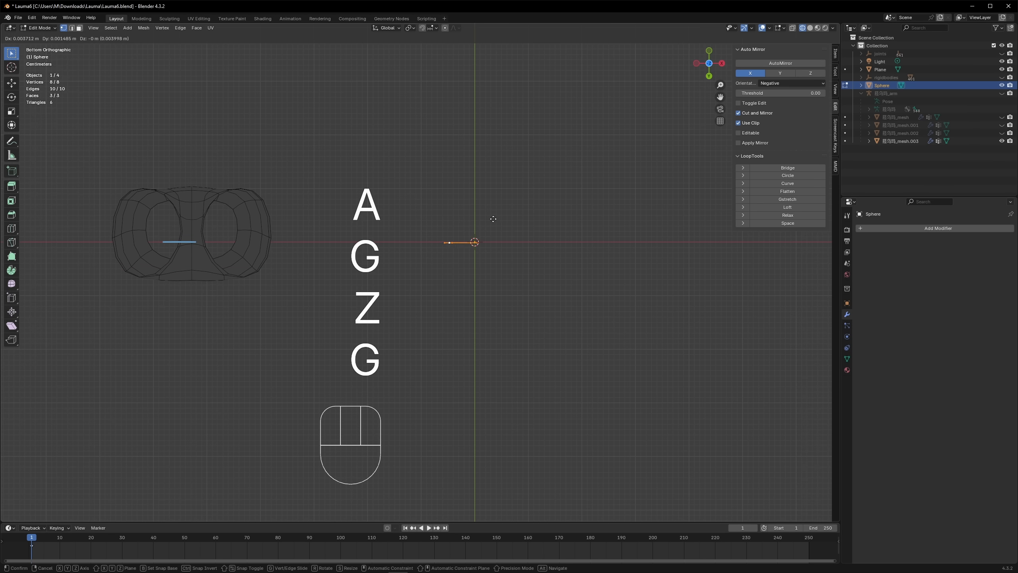
key(y)
click(490, 166)
Step: Annotate the outline of the crotch strip on the underside of the reference pelvis and clear the annotations
click(14, 140)
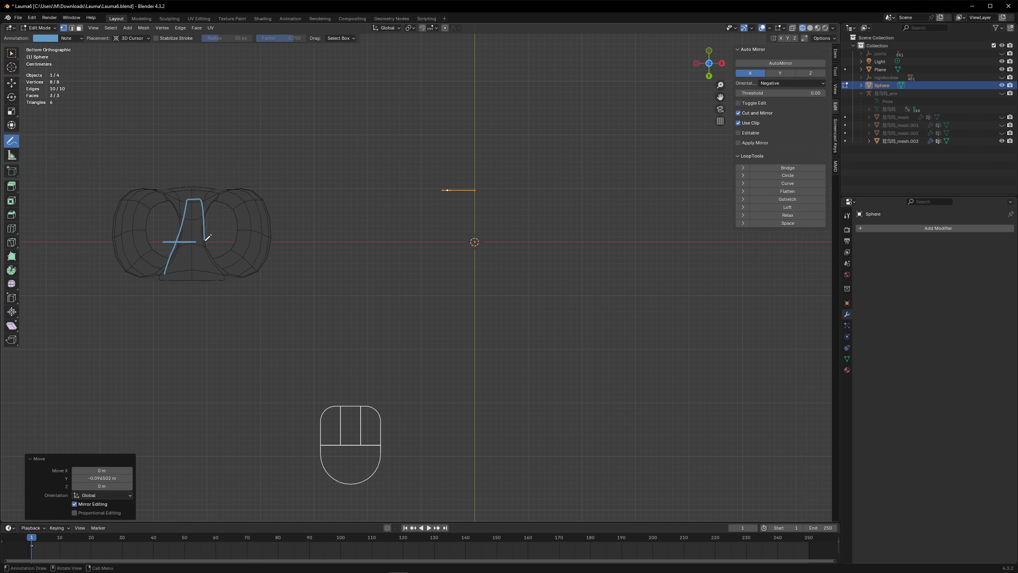
drag(208, 238, 169, 273)
mouse_move(191, 201)
mouse_down()
mouse_move(193, 266)
mouse_move(163, 322)
mouse_up()
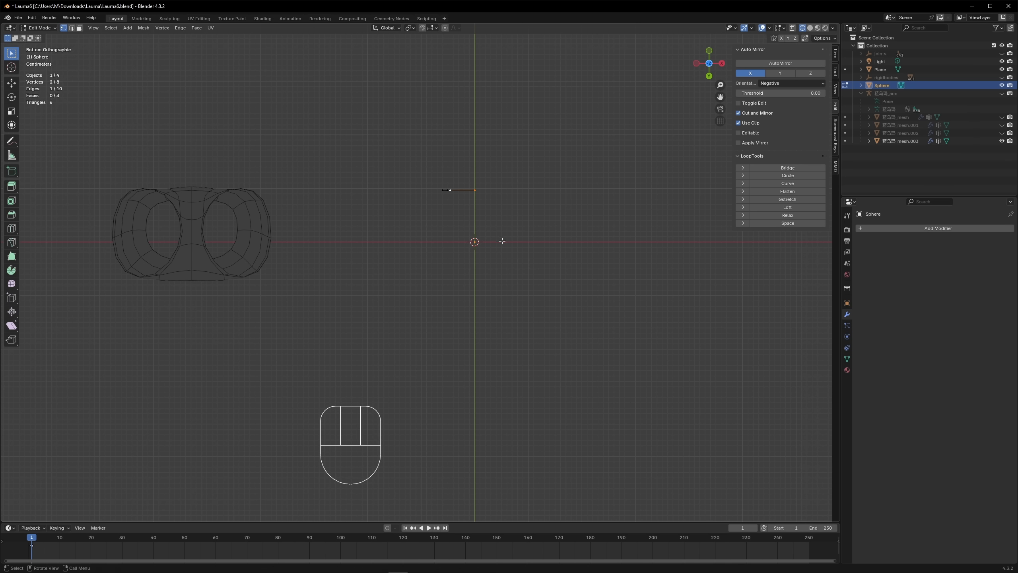
Step: Extrude the strip's lowest edge about 0.156 m backward along Y and add two evenly spaced loop cuts
key(e)
key(z)
key(y)
click(499, 319)
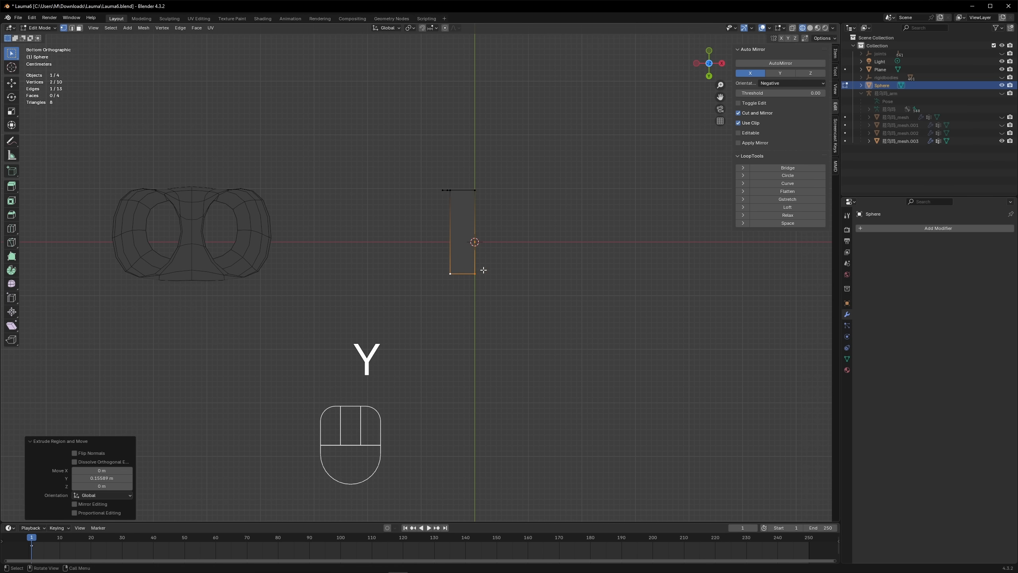
key(ctrl+r)
scroll(464, 247, up, 1)
click(463, 246)
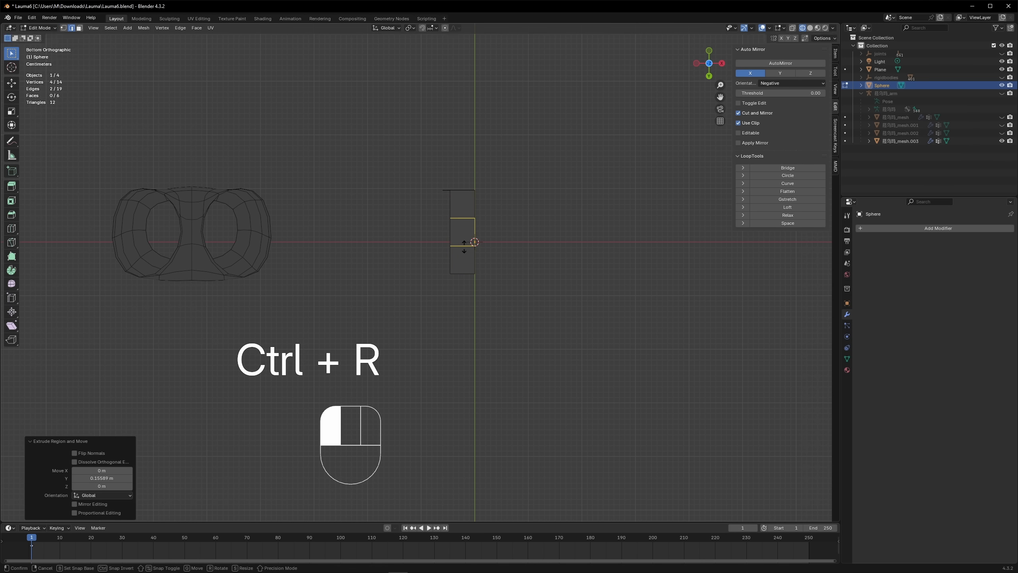
right_click(464, 244)
Step: Move the crotch strip's rear outer vertex outward and the outer vertex of its front cut inward
click(452, 278)
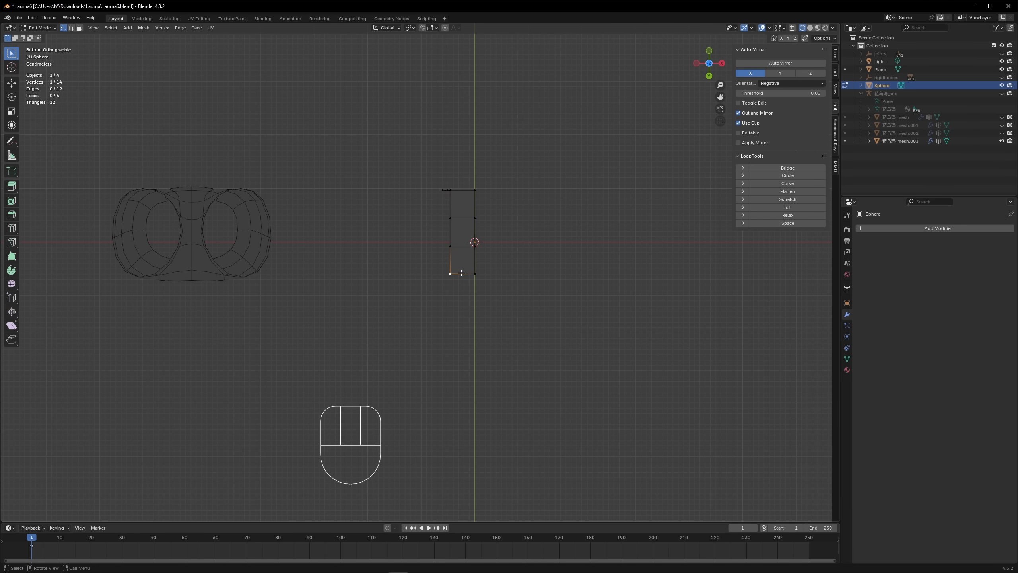
key(g)
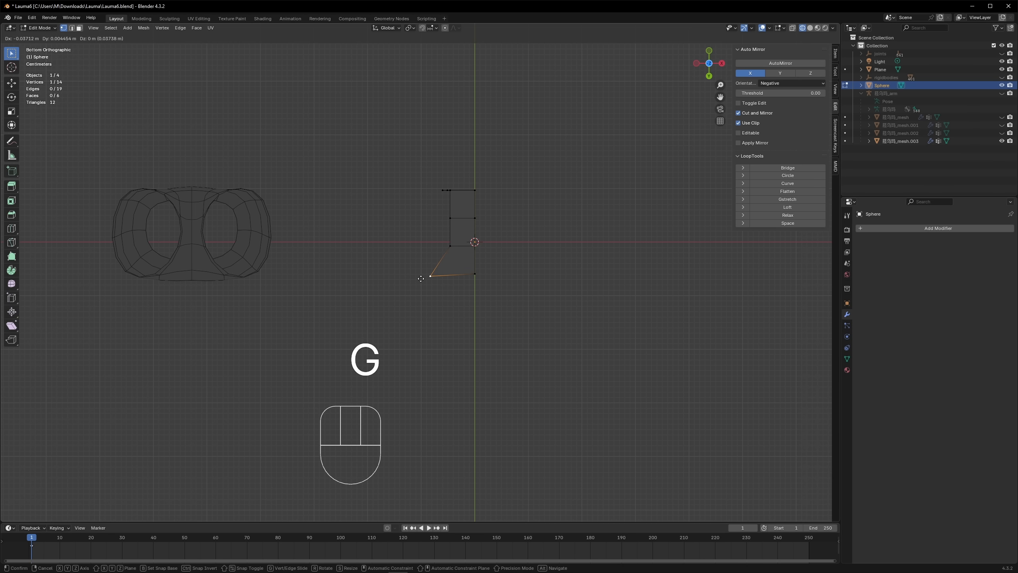
click(421, 278)
click(450, 218)
key(g)
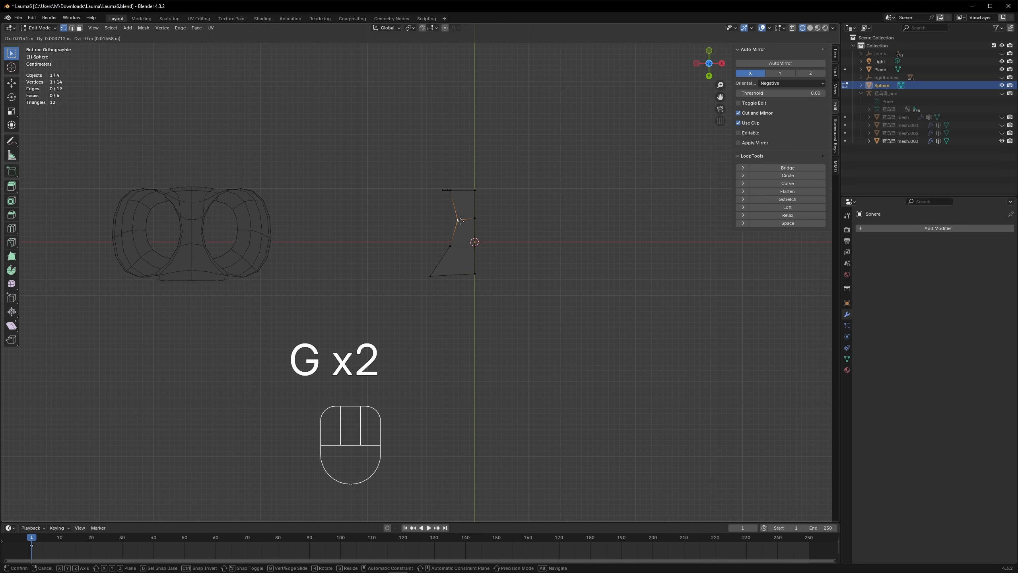
key(g)
click(459, 220)
Step: Slide the outer vertex of the crotch strip's rear cut inward and ease the rear corner back toward the center line
click(457, 245)
key(g)
key(g)
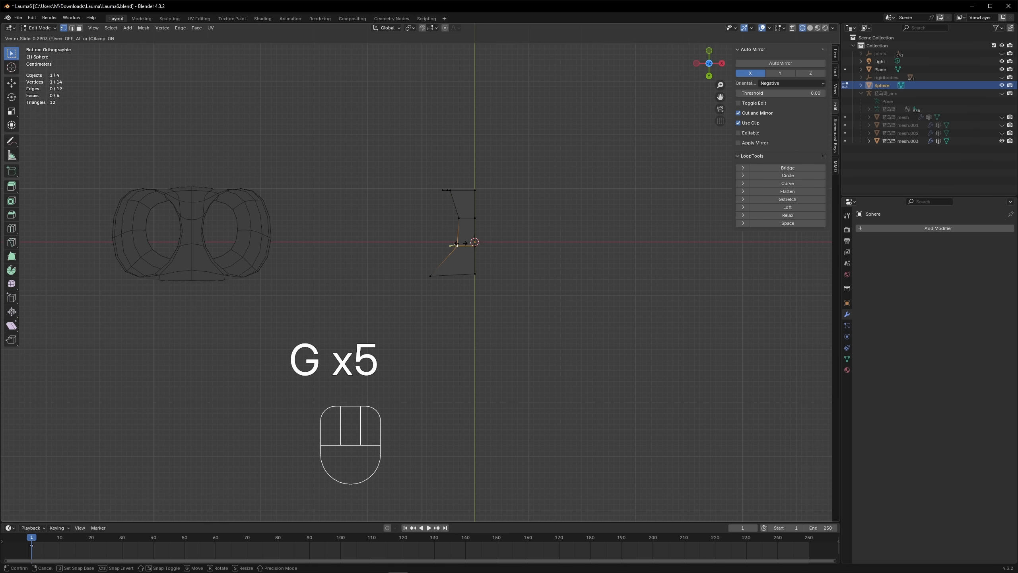
click(453, 245)
click(441, 268)
key(g)
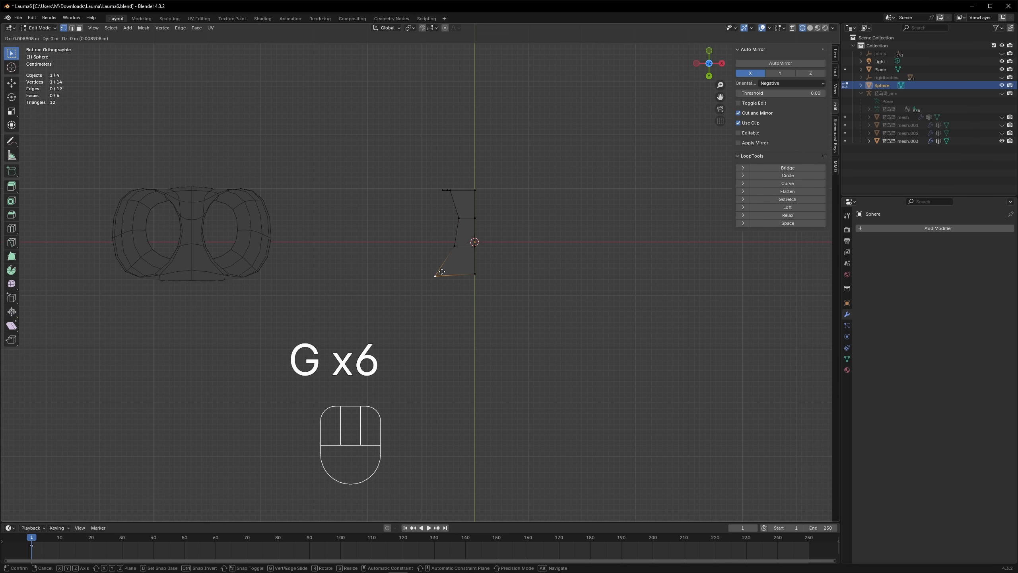
click(444, 270)
Step: In side view, move the front and crotch strip vertices to follow the reference pelvis's profile
middle_drag(474, 279, 426, 367)
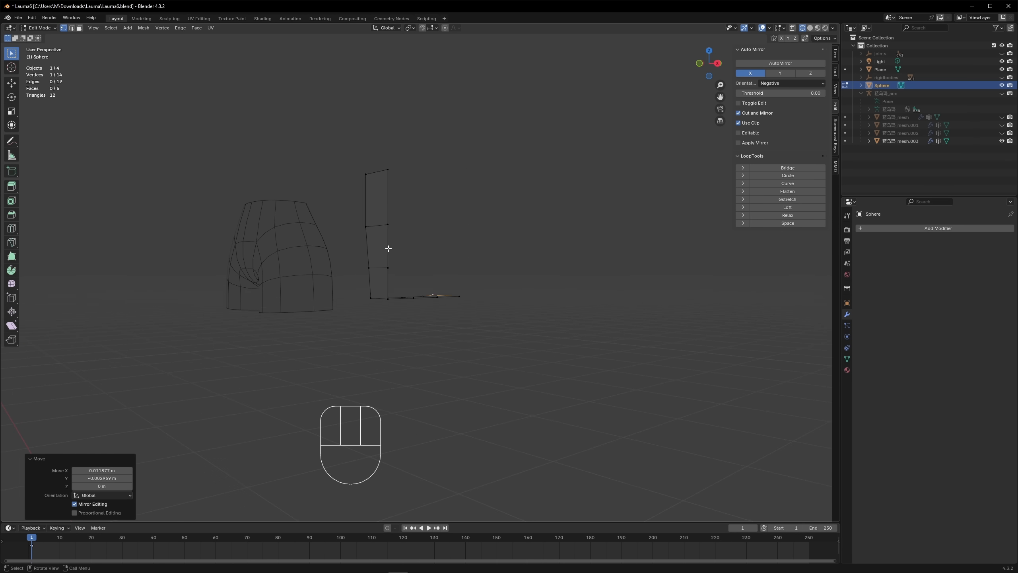
drag(401, 215, 356, 282)
alt+middle_drag(361, 273, 405, 256)
key(alt+z)
key(g)
click(405, 257)
drag(405, 304, 353, 285)
key(g)
click(409, 279)
key(g)
key(Tab)
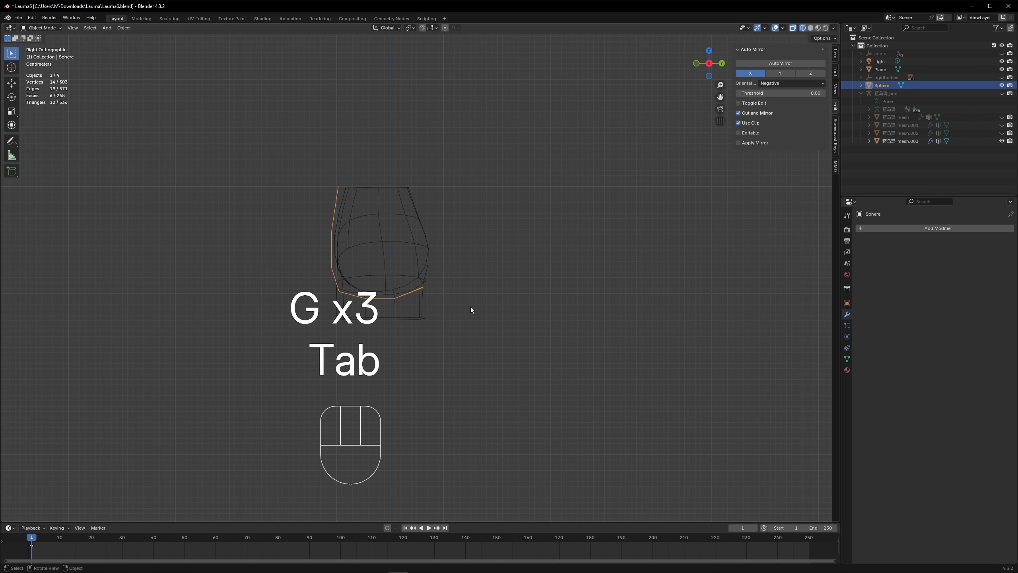
key(Tab)
alt+middle_drag(471, 306, 400, 289)
key(alt+z)
key(Tab)
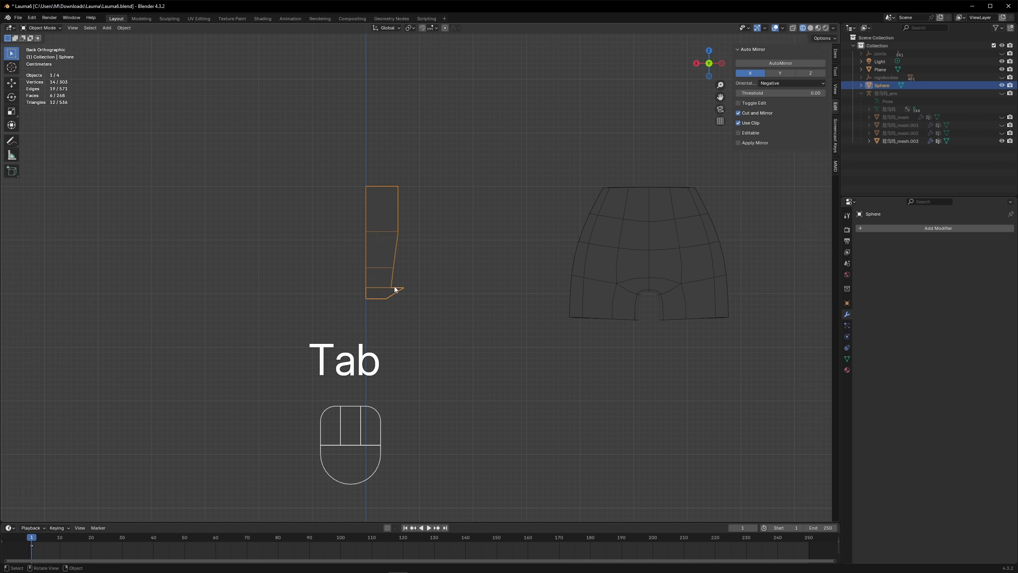
Step: Extrude the crotch strip's rear edge straight up along Z to waist height and move its top outer corner inward about 0.01 m
key(Tab)
click(404, 288)
shift+click(410, 288)
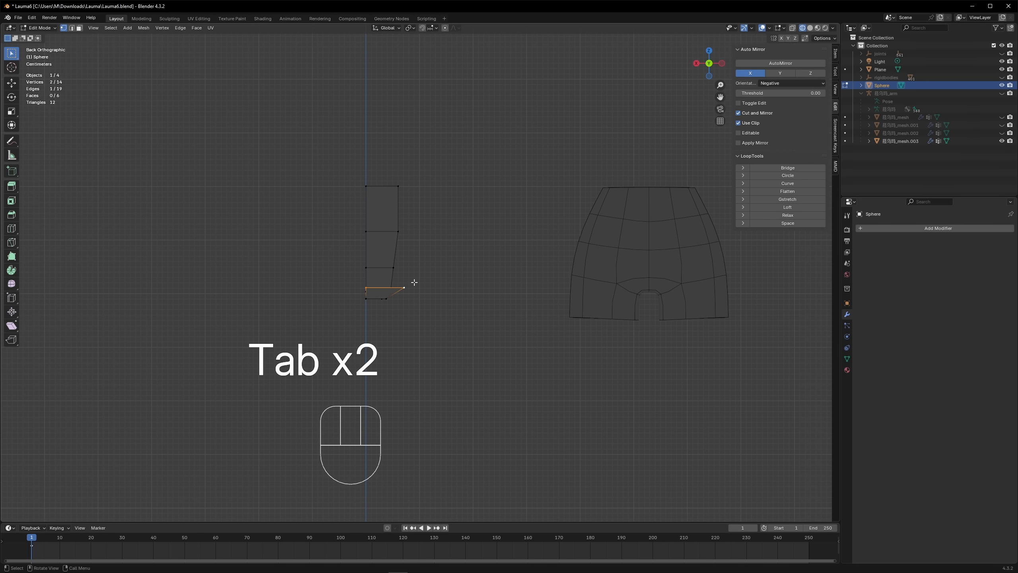
key(e)
key(z)
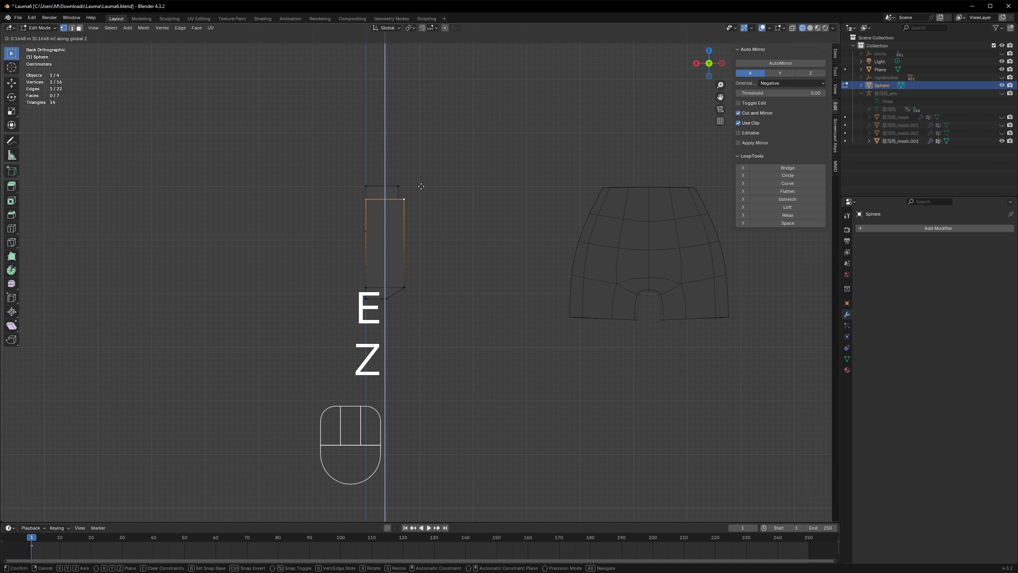
click(420, 174)
click(408, 184)
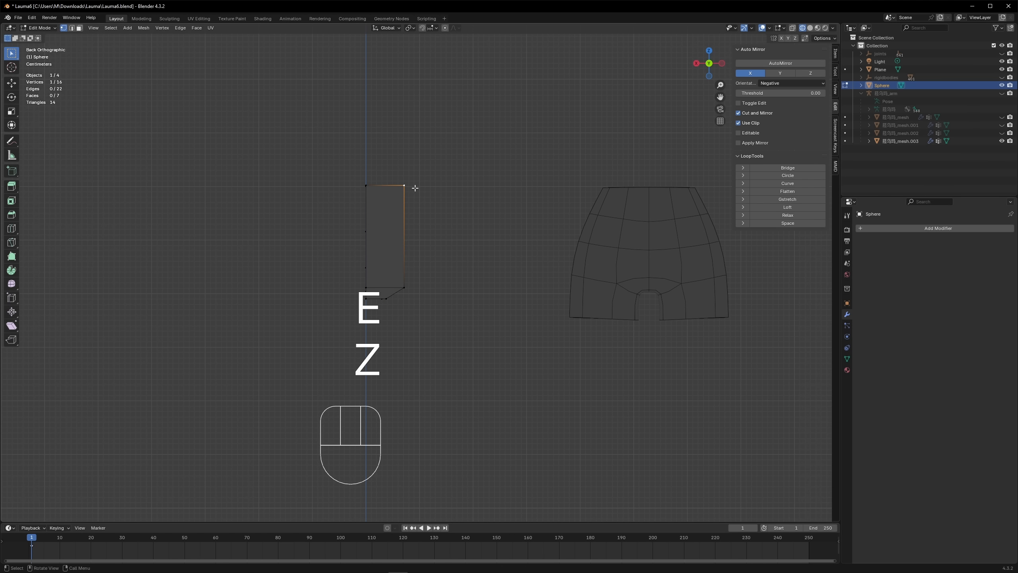
key(g)
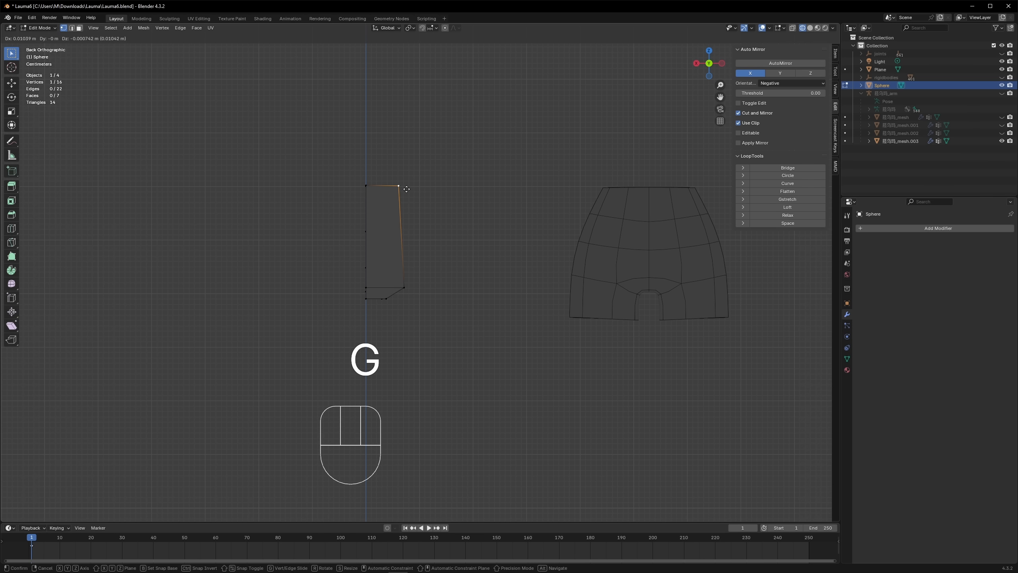
click(406, 189)
Step: Add two evenly spaced loop cuts to the rear strip and move them about 0.017 m backward along Y
key(ctrl+r)
scroll(393, 261, up, 1)
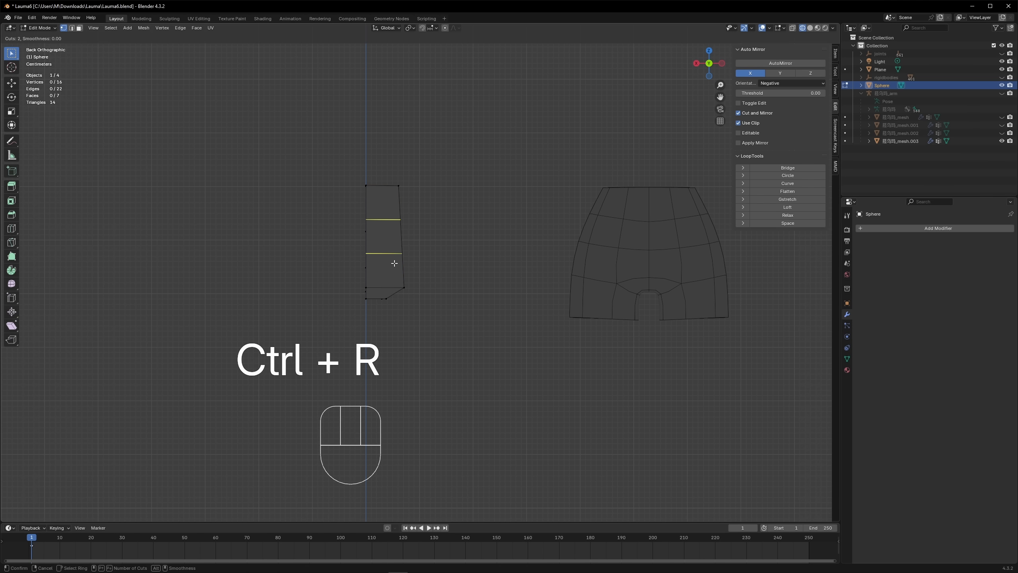
click(394, 262)
right_click(390, 261)
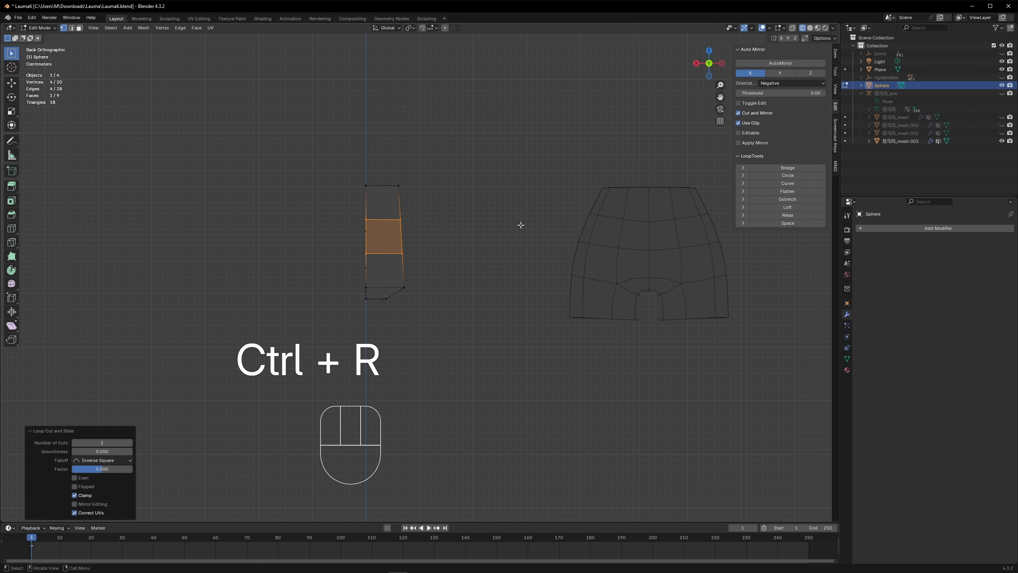
middle_drag(521, 225, 601, 202)
key(g)
key(x)
key(y)
click(506, 235)
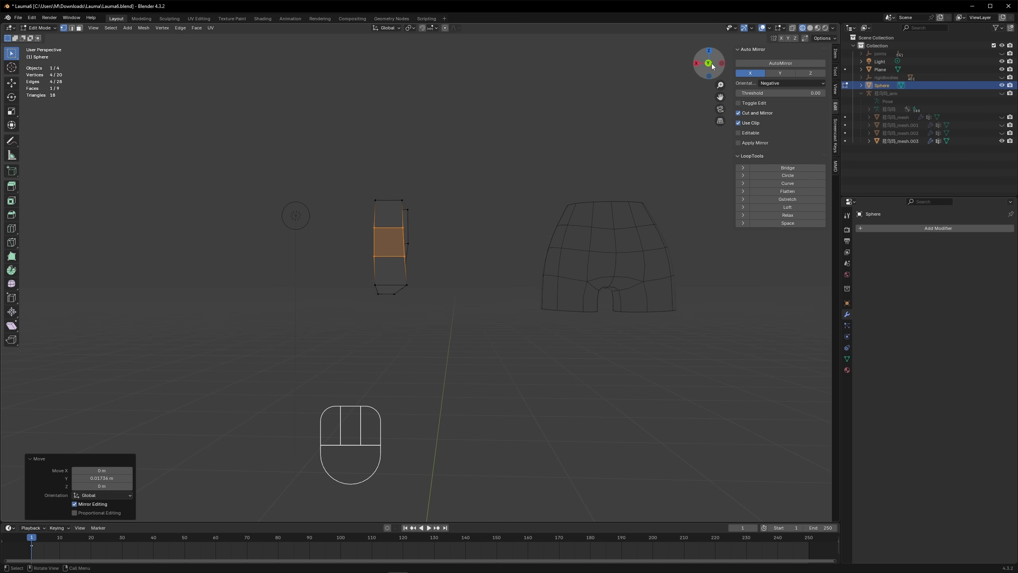
Step: In front view, slide the rear strip's bottom outer vertex inward along its edge
middle_drag(469, 277, 318, 237)
click(708, 63)
scroll(550, 232, up, 1)
key(Tab)
key(Tab)
click(434, 282)
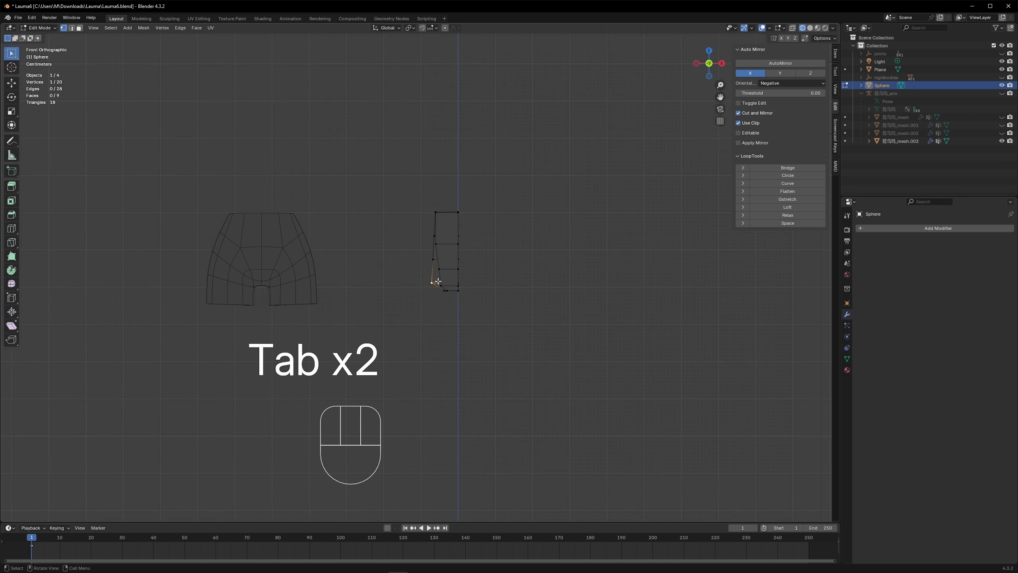
key(g)
key(g)
click(485, 275)
Step: Mirror the half pelvis mesh across X with AutoMirror and view it in edit mode from the front
key(Tab)
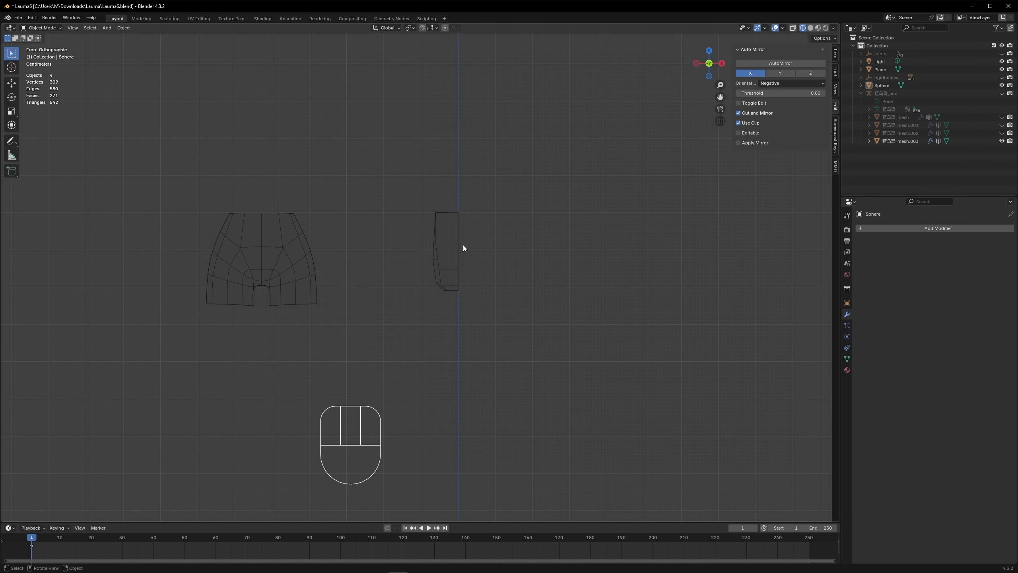
middle_drag(463, 248, 573, 177)
click(763, 63)
key(Tab)
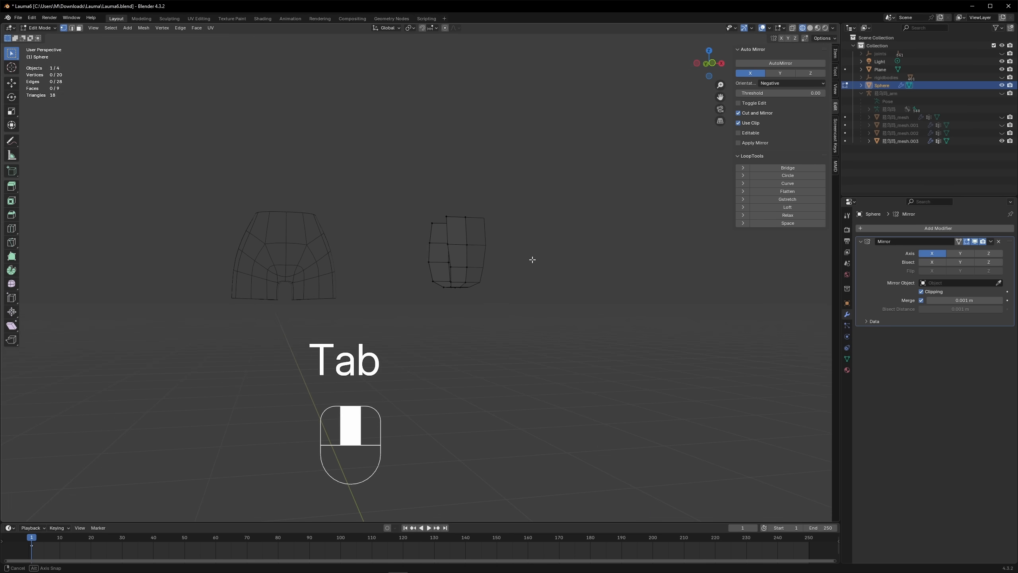
alt+middle_drag(531, 259, 532, 260)
Step: Look up the Auto Mirror add-on in the preferences' add-on list and close the preferences
click(32, 17)
click(55, 123)
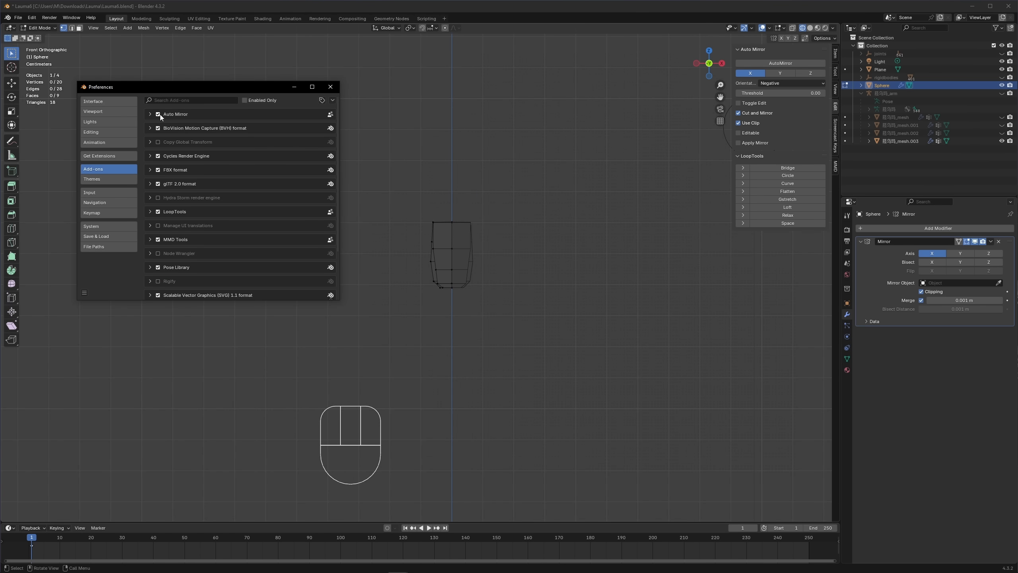
click(330, 87)
Step: Move the outer vertex of the front strip's upper cut outward about 0.01 m along X
key(Tab)
scroll(571, 261, up, 4)
click(571, 261)
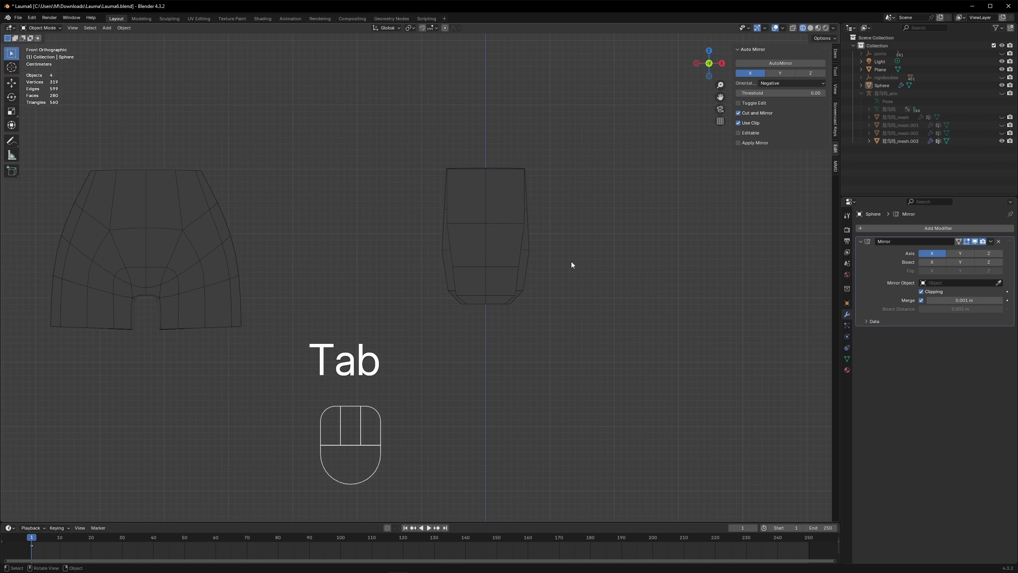
scroll(517, 272, down, 3)
scroll(448, 297, up, 1)
click(449, 295)
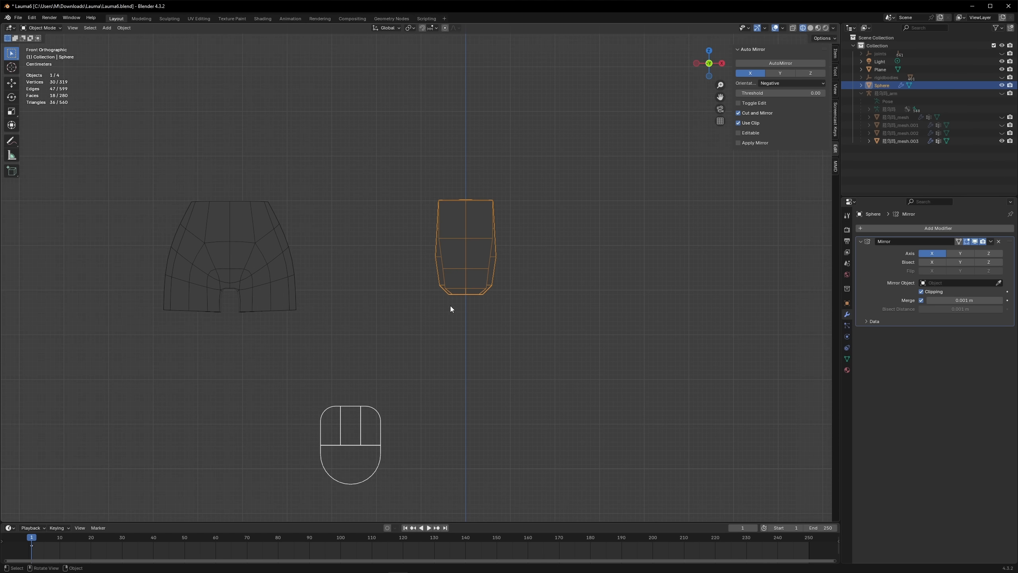
click(501, 280)
key(Tab)
key(g)
key(x)
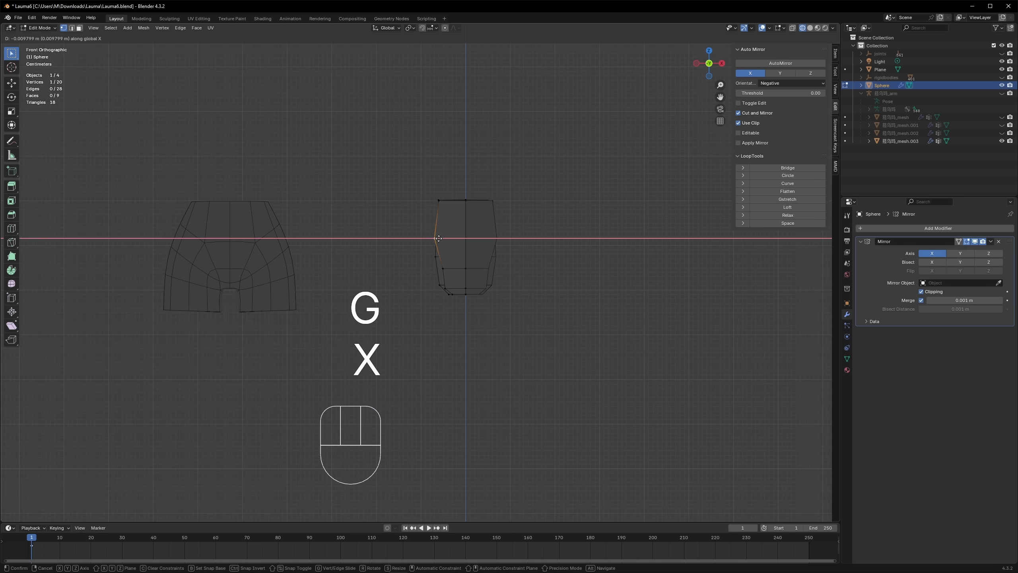
click(454, 283)
Step: Move the outer vertex of the front strip's lower cut inward along X, and the rear strip's bottom corner inward about 0.008 m
click(443, 268)
key(g)
key(x)
click(447, 268)
click(439, 285)
key(g)
key(x)
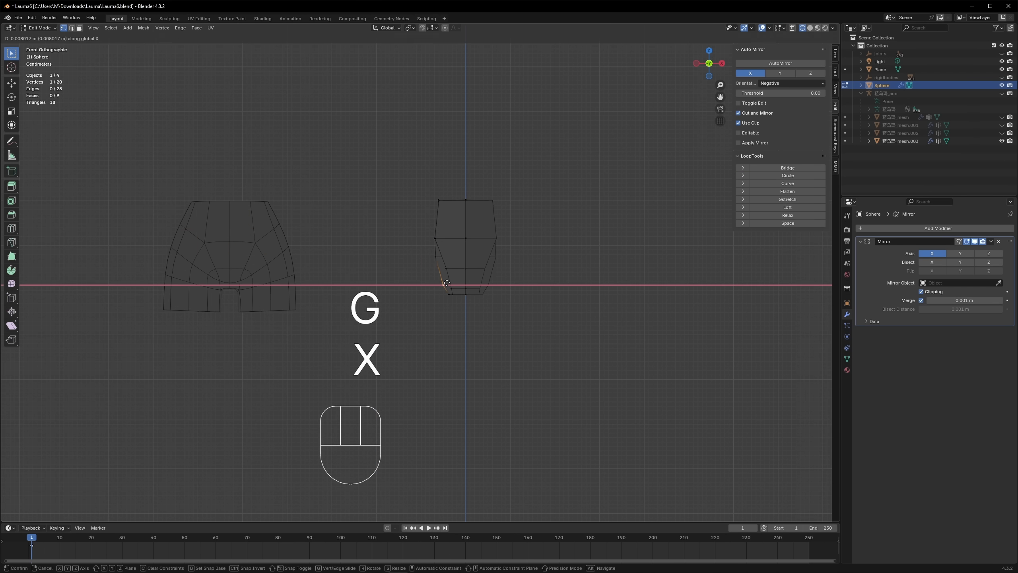
click(443, 285)
click(436, 257)
Step: In top view, select the reference pelvis's waist edge loop to examine its shape
middle_drag(399, 237, 384, 333)
click(709, 58)
click(212, 283)
shift+click(195, 291)
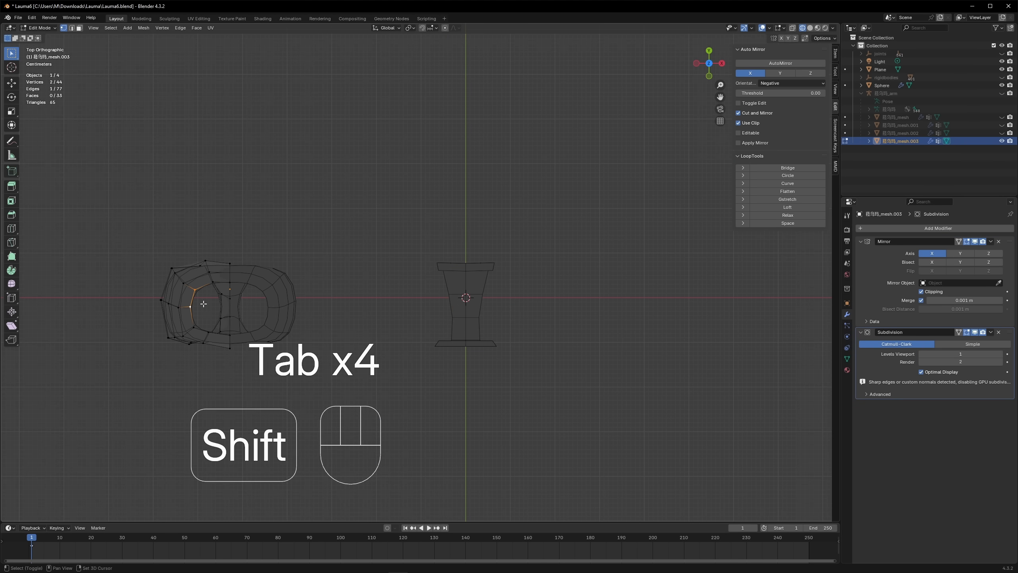
click(221, 303)
alt+click(201, 288)
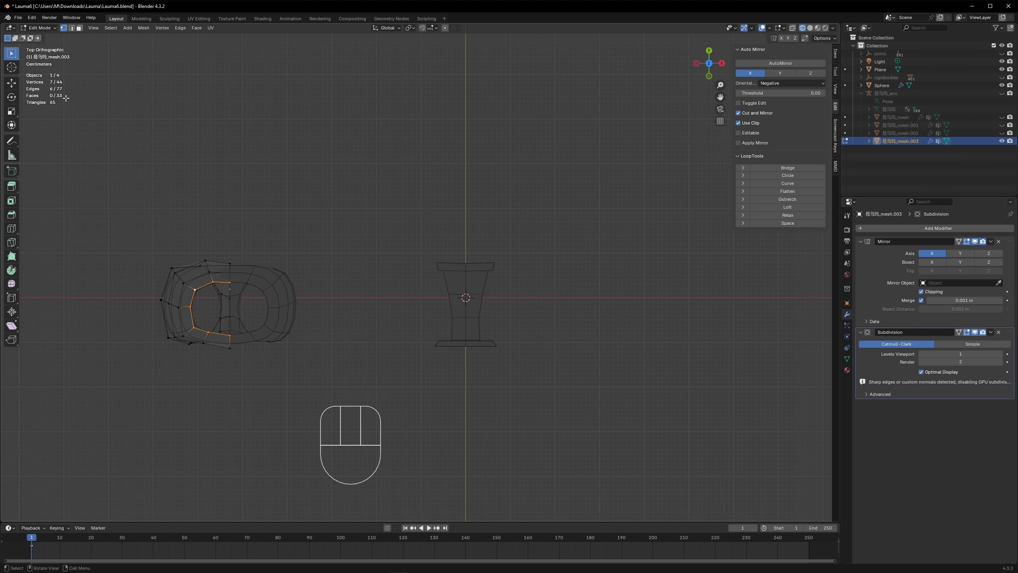
Step: On the new pelvis, move the rear waist edge about 0.019 m forward and the front waist edge backward along Y
key(Tab)
click(483, 281)
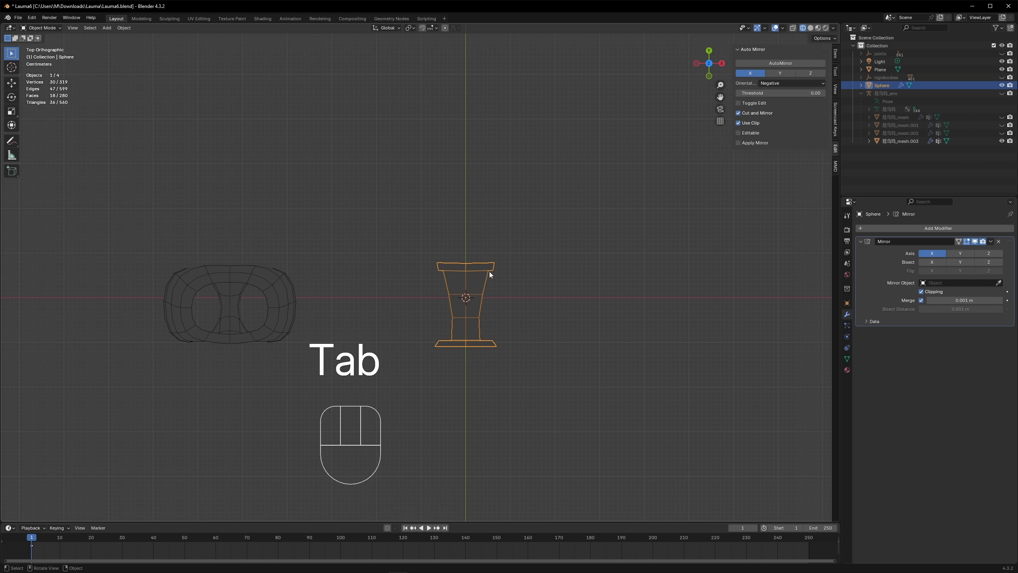
key(Tab)
alt+click(483, 276)
key(g)
key(z)
key(y)
click(484, 286)
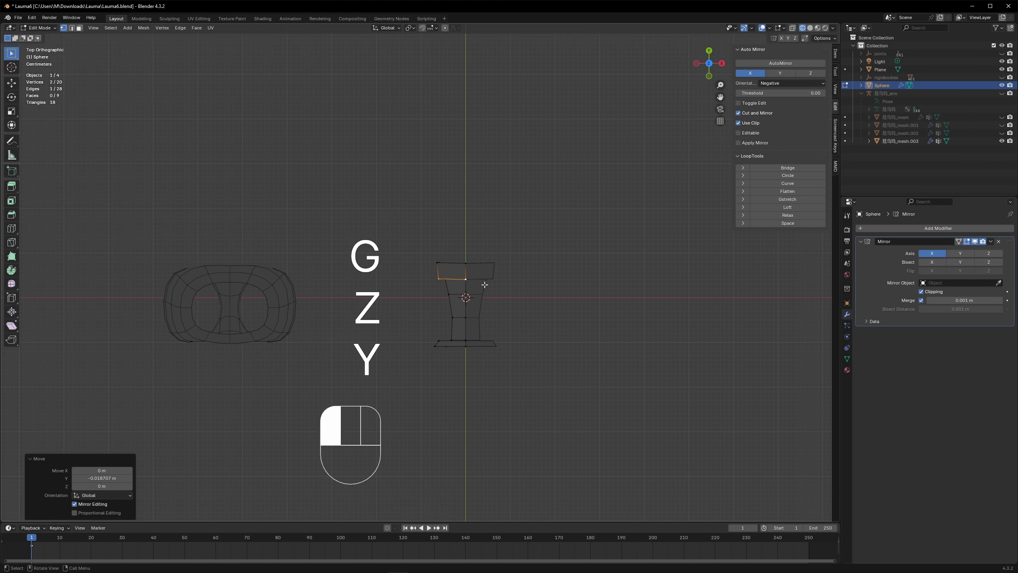
alt+click(453, 340)
key(g)
key(y)
click(452, 328)
Step: Extrude the front waist edge's outer vertex three times around the side and join the last vertex to the rear waist edge
click(439, 331)
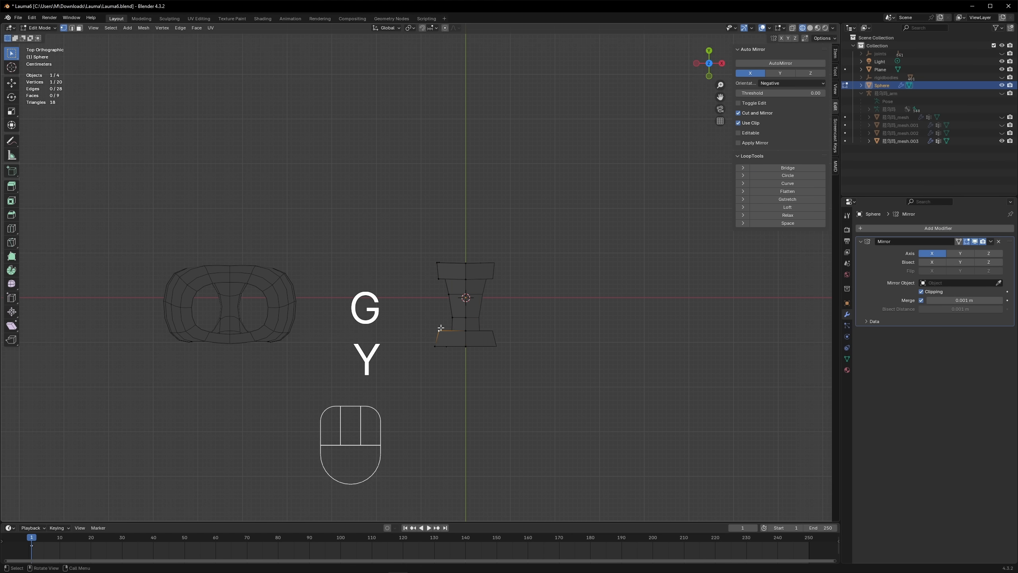
key(e)
click(404, 323)
key(e)
click(393, 299)
key(e)
click(407, 276)
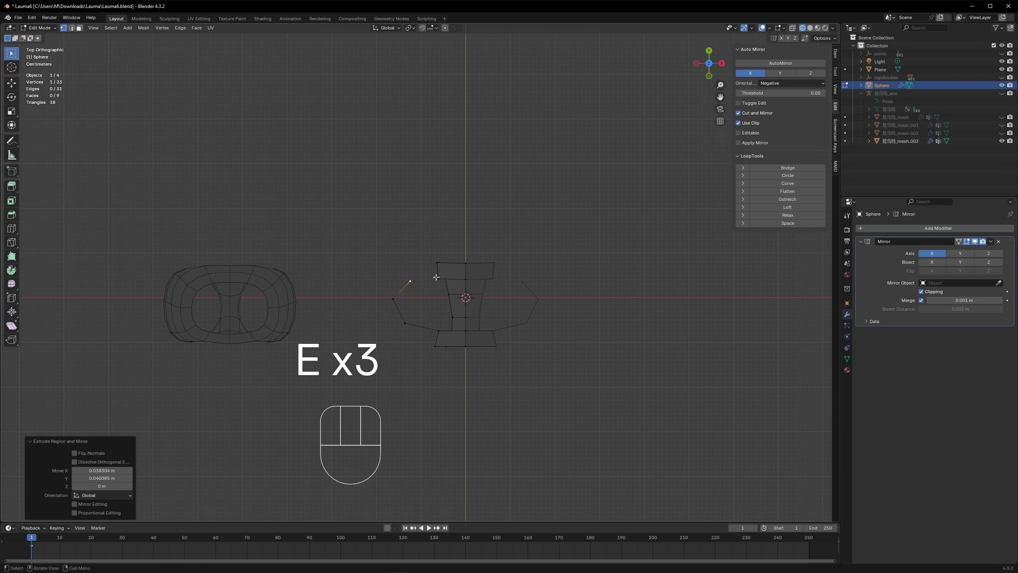
shift+click(437, 278)
key(f)
Step: Check the waist loop's selection and, in front view, move its outermost side vertex inward about 0.009 m
alt+click(423, 280)
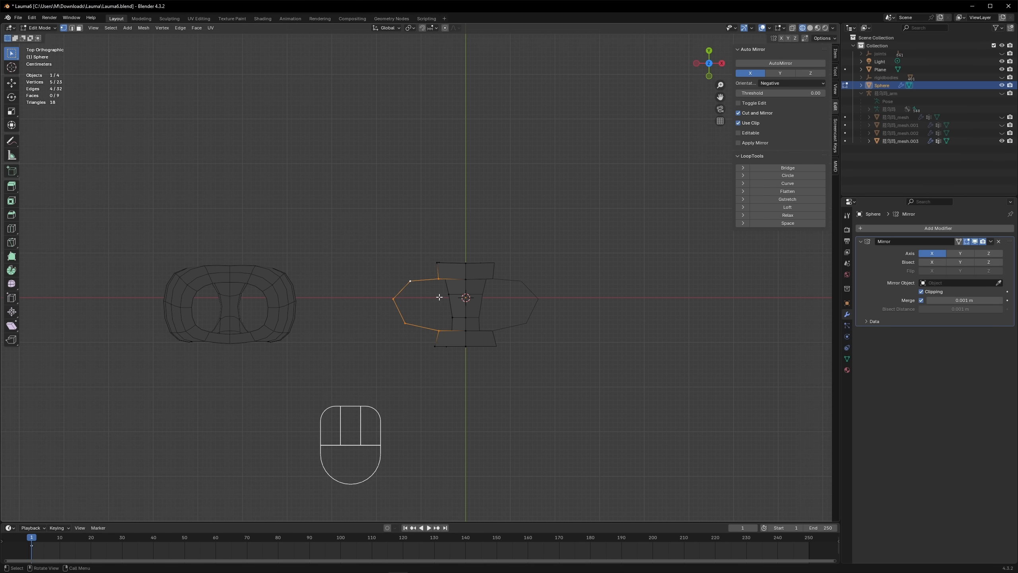
middle_drag(403, 296, 449, 275)
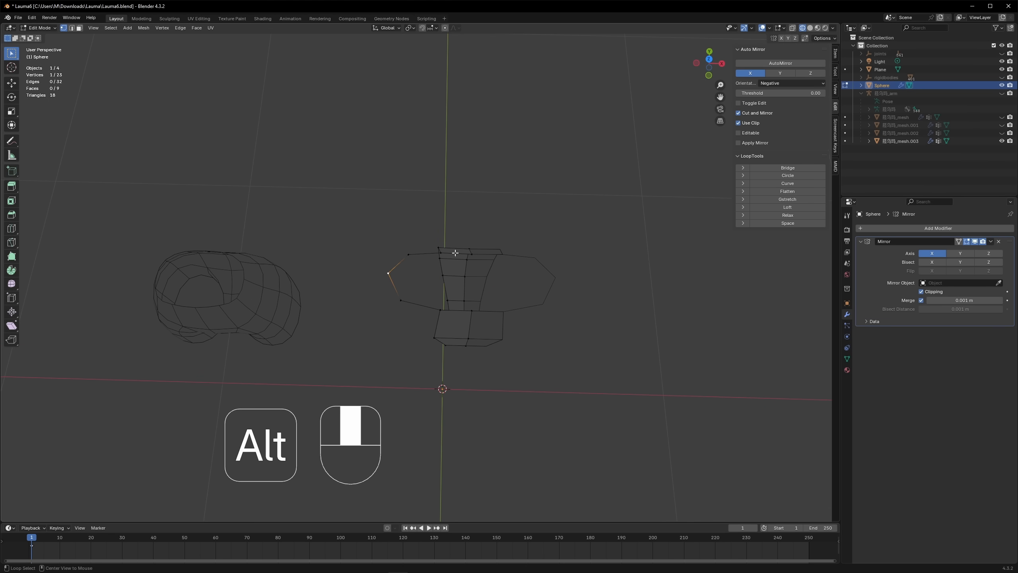
alt+click(425, 253)
middle_drag(552, 259, 569, 205)
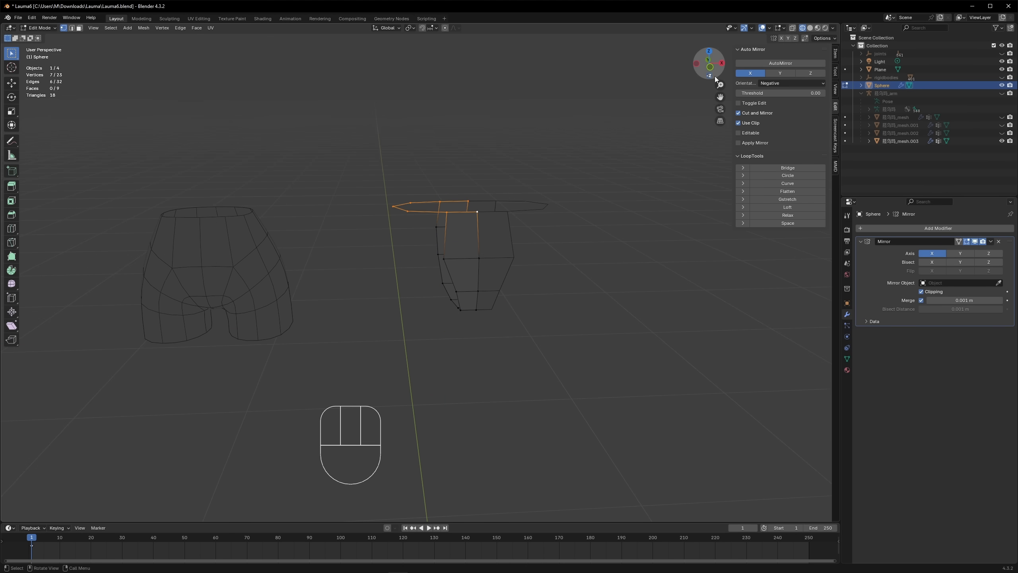
click(709, 70)
click(396, 202)
key(g)
click(402, 203)
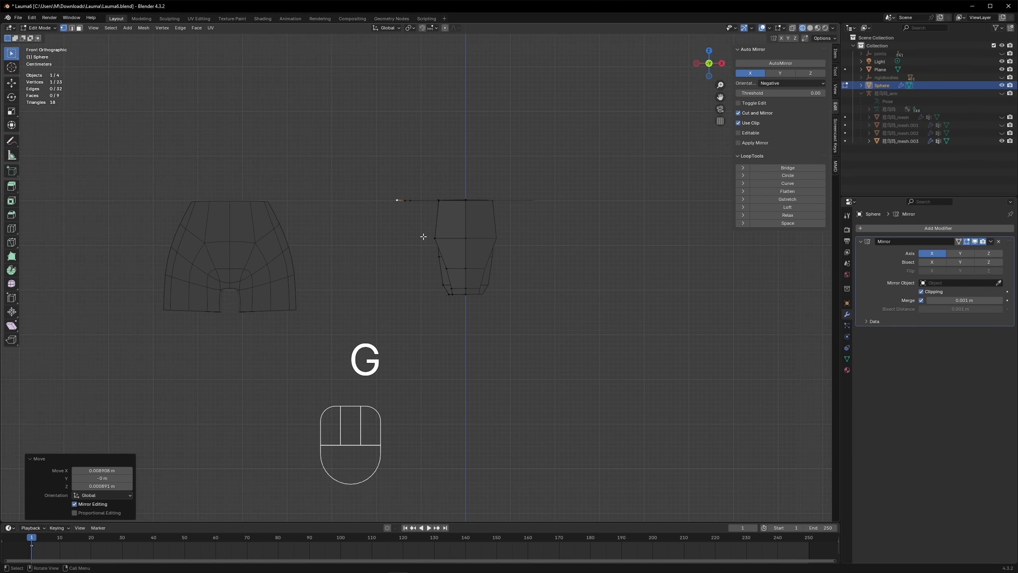
Step: In side view, sketch the side panel's intended edge flow over the pelvis with annotation strokes
mouse_move(423, 236)
middle_down()
mouse_move(445, 251)
mouse_move(516, 236)
middle_up()
click(709, 63)
drag(417, 259, 426, 224)
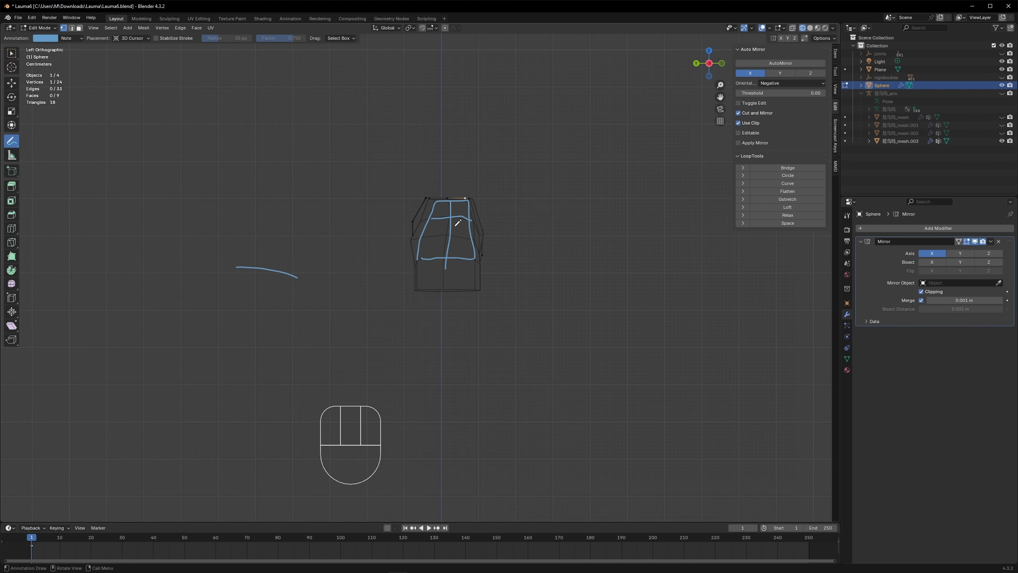
key(w)
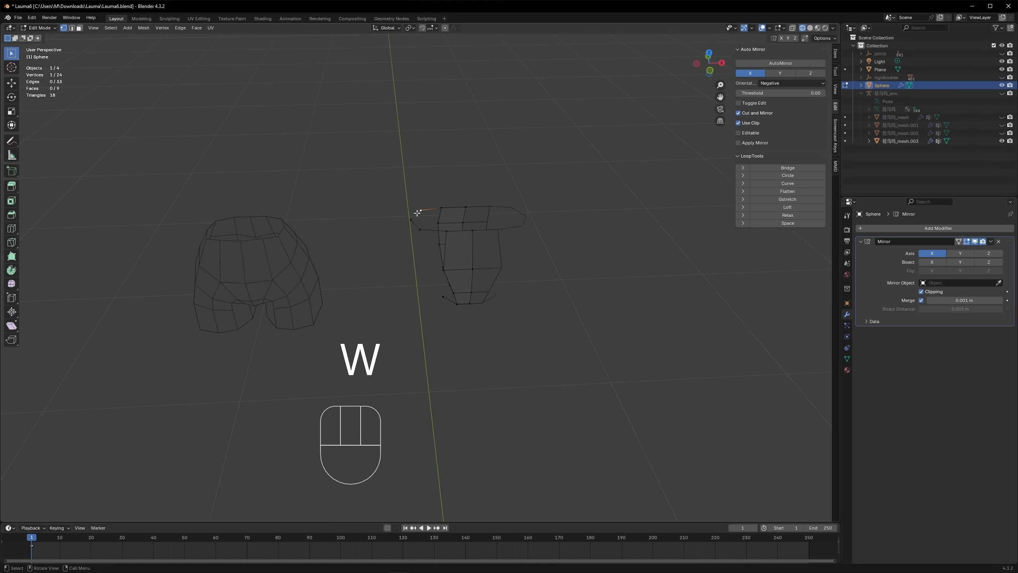
Step: Extrude the three side waist vertices downward and slightly outward to nearly crotch height, and add two evenly spaced loop cuts
ctrl+click(418, 214)
click(710, 70)
key(e)
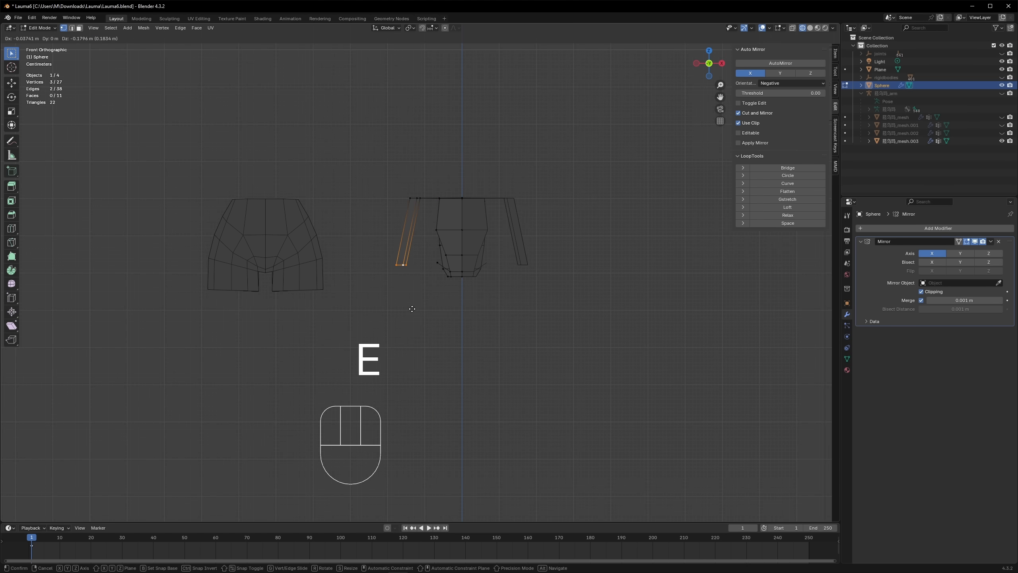
click(408, 305)
key(ctrl+r)
click(405, 235)
right_click(404, 236)
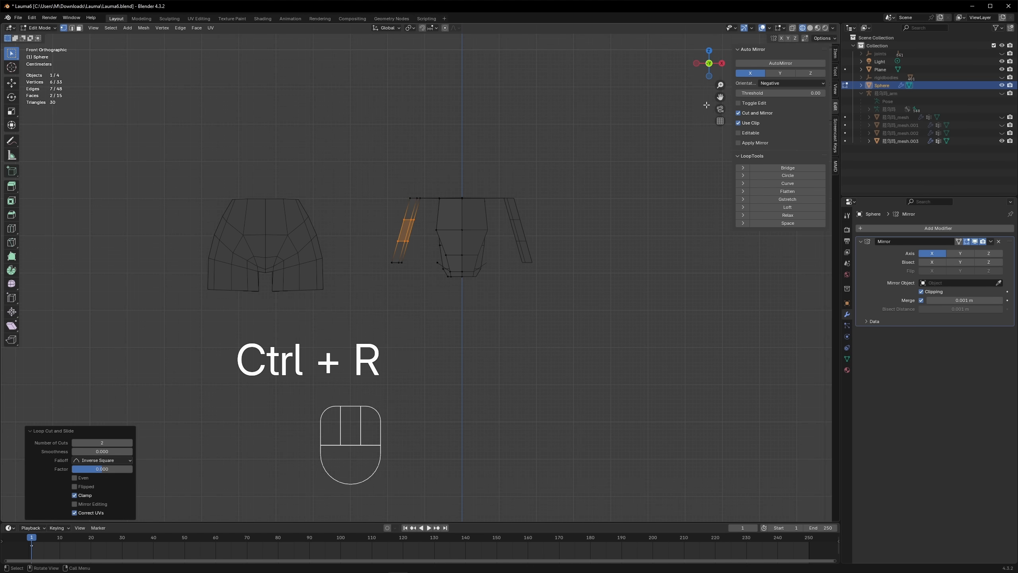
Step: Move the side panel's loop cuts outward to round the hip, and delete the stray vertex beside the crotch strip
key(g)
click(500, 196)
middle_drag(499, 202, 601, 163)
click(449, 278)
key(Delete)
Step: Fill a face between the front strip's top row and the side panel's top row
click(712, 67)
click(422, 201)
middle_drag(425, 204, 470, 238)
click(460, 221)
shift+click(461, 259)
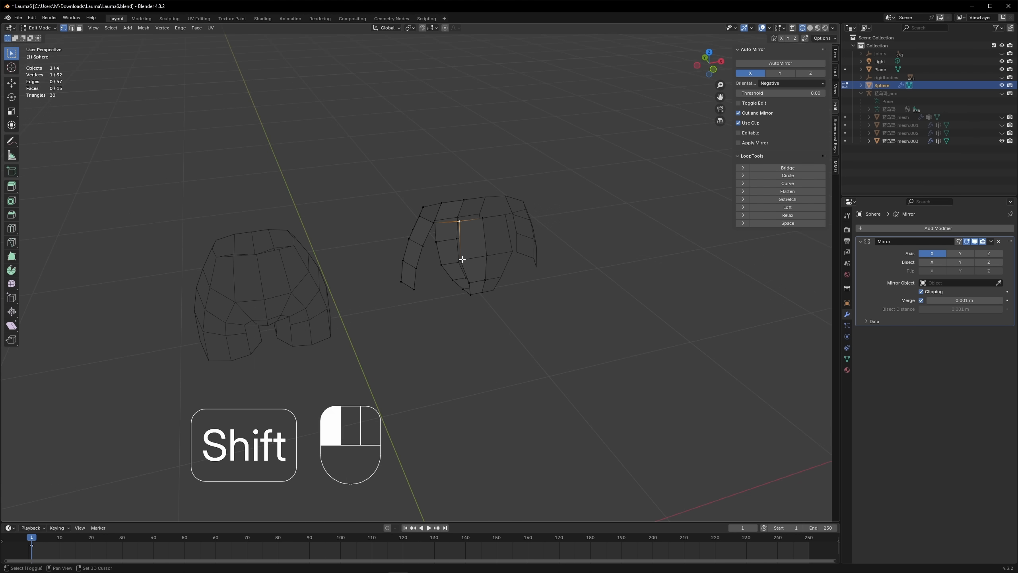
shift+click(423, 245)
shift+click(433, 223)
click(711, 70)
key(f)
Step: Extrude the crotch strip's lower outer front vertex outward and upward, and fill a triangle with the strip's lower cut
scroll(491, 264, up, 2)
click(464, 271)
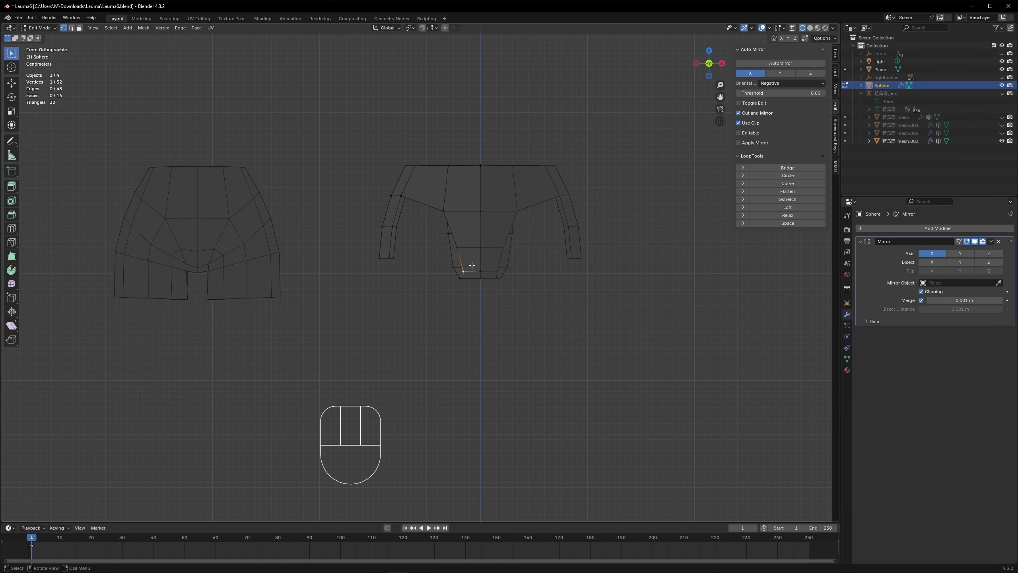
key(e)
click(452, 250)
shift+click(458, 247)
shift+click(463, 270)
key(f)
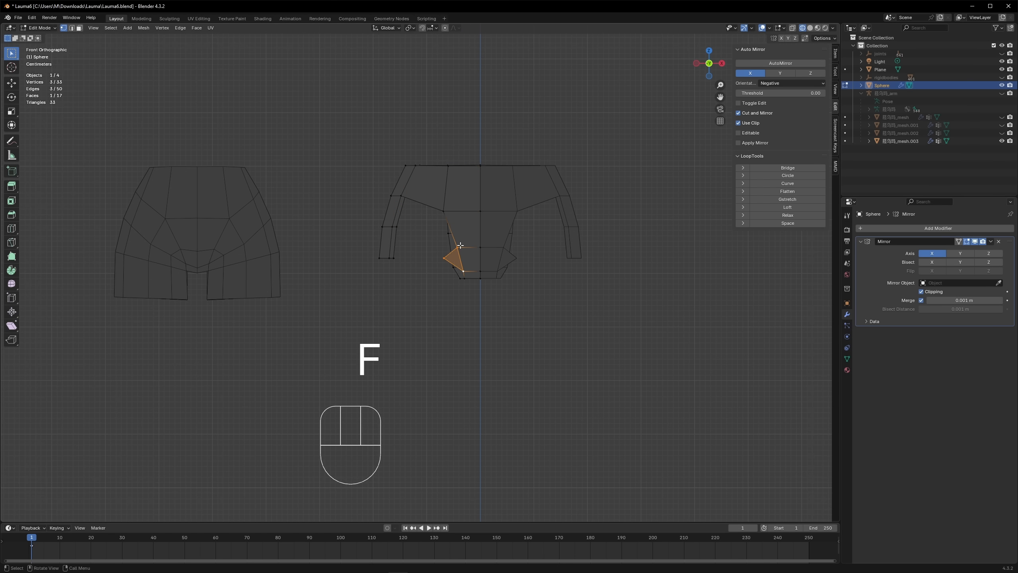
Step: Connect the triangle's outer vertex to the side panel's lower cut with an edge and split that edge at its middle
click(445, 257)
shift+click(393, 227)
key(ctrl+z)
shift+click(392, 228)
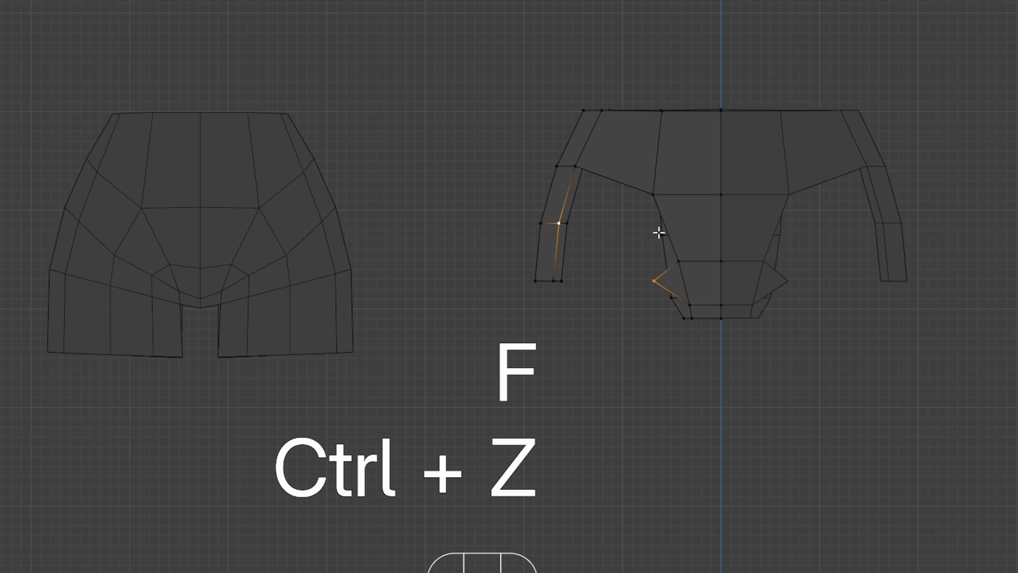
key(f)
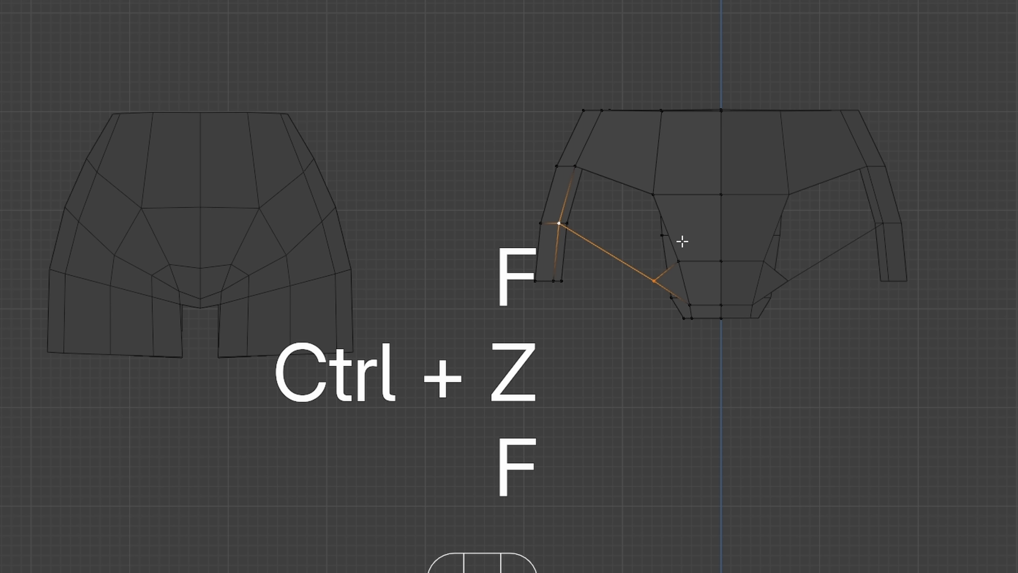
key(ctrl+r)
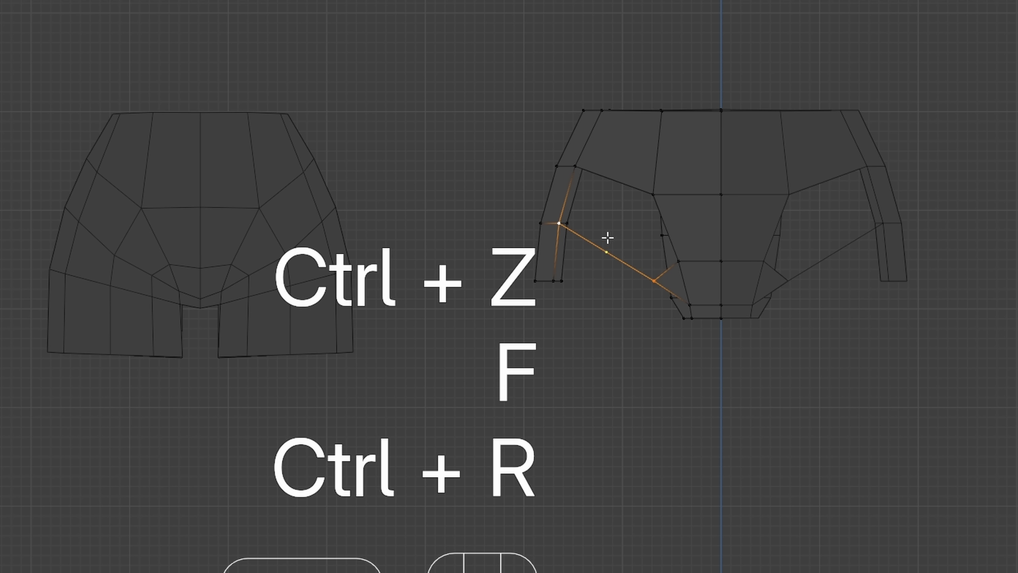
Step: Fill the faces between the split edge's middle vertex, the crotch strip and the front strip's lower outer corner
click(605, 240)
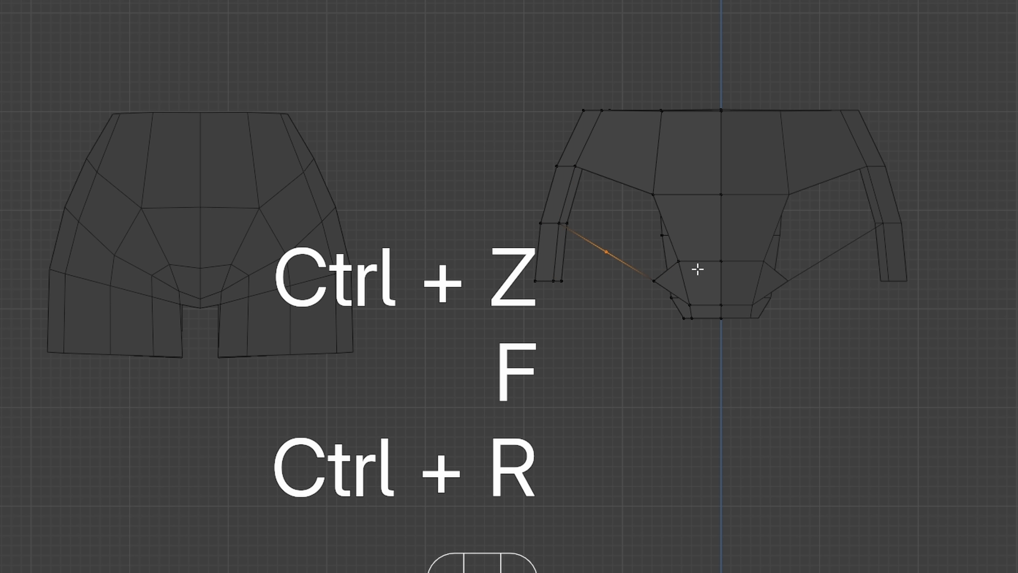
click(684, 259)
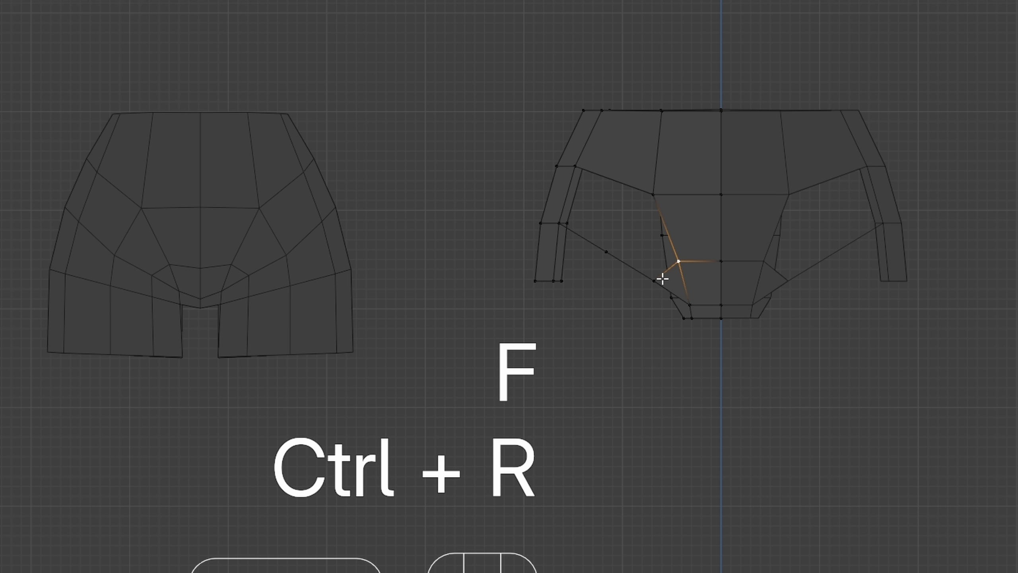
key(f)
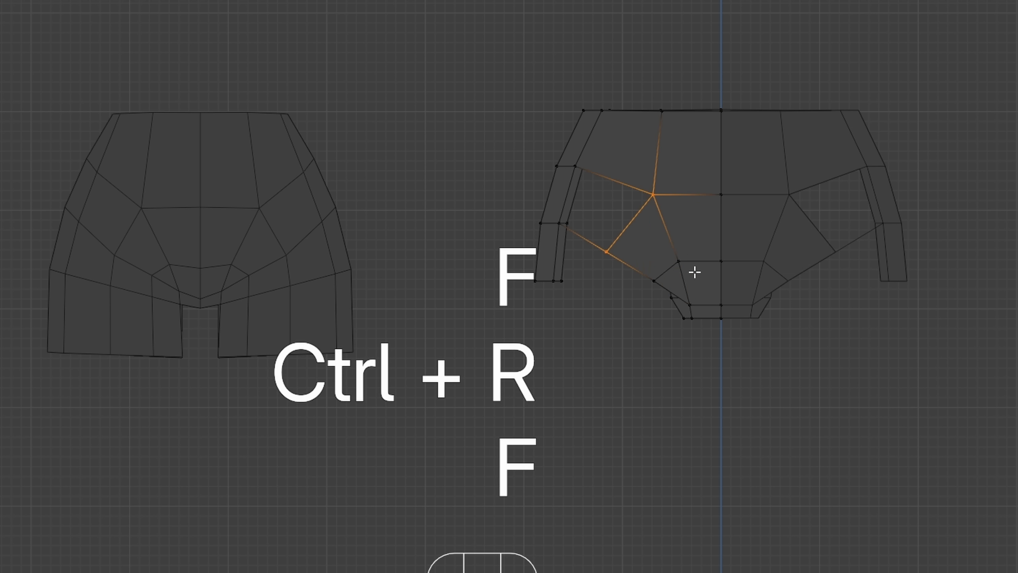
key(f)
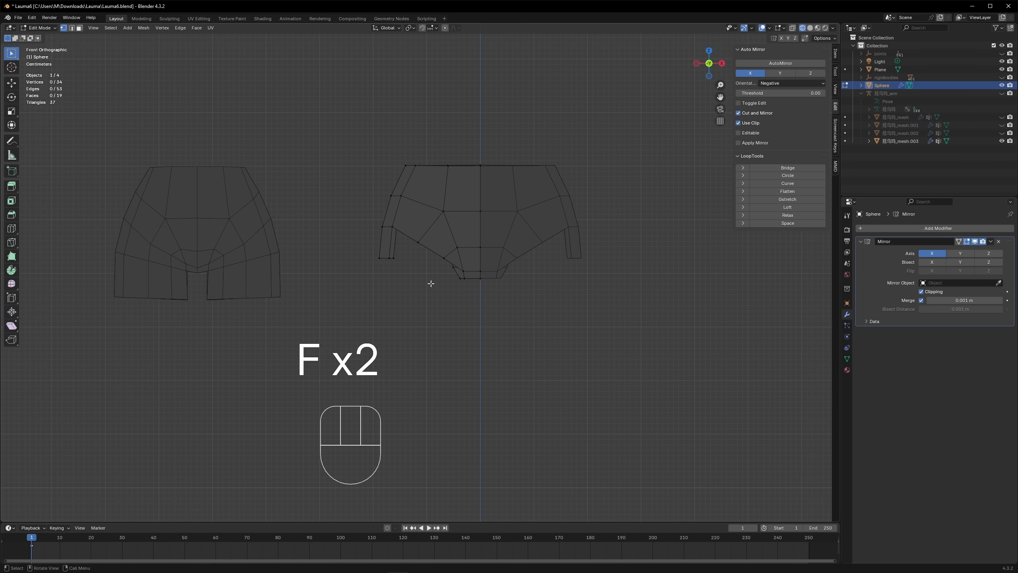
Step: Connect the side panel's bottom vertex to the underside crotch strip with an edge and divide it with two cuts
middle_drag(694, 299, 657, 250)
click(553, 224)
shift+click(704, 272)
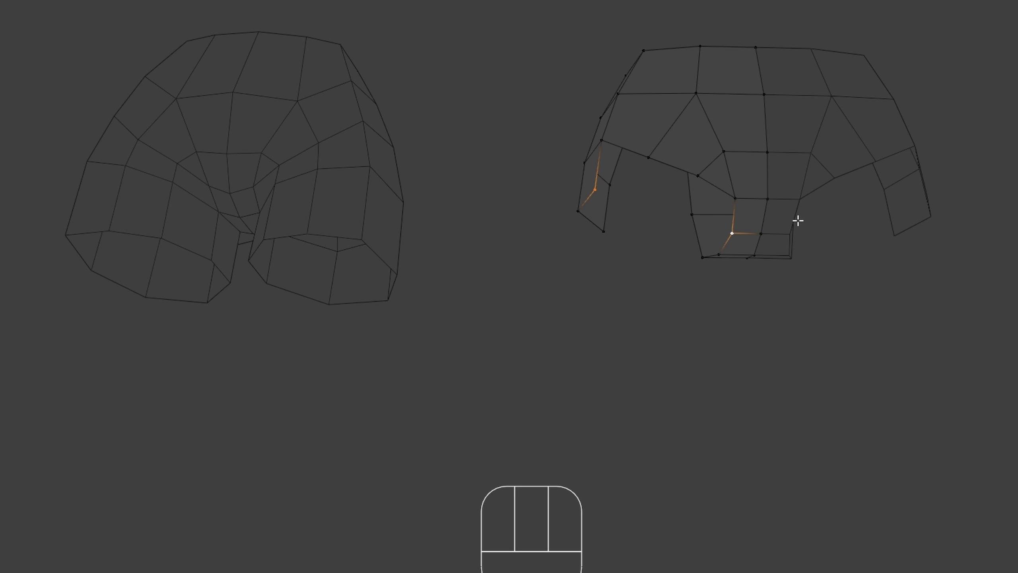
key(f)
key(ctrl+r)
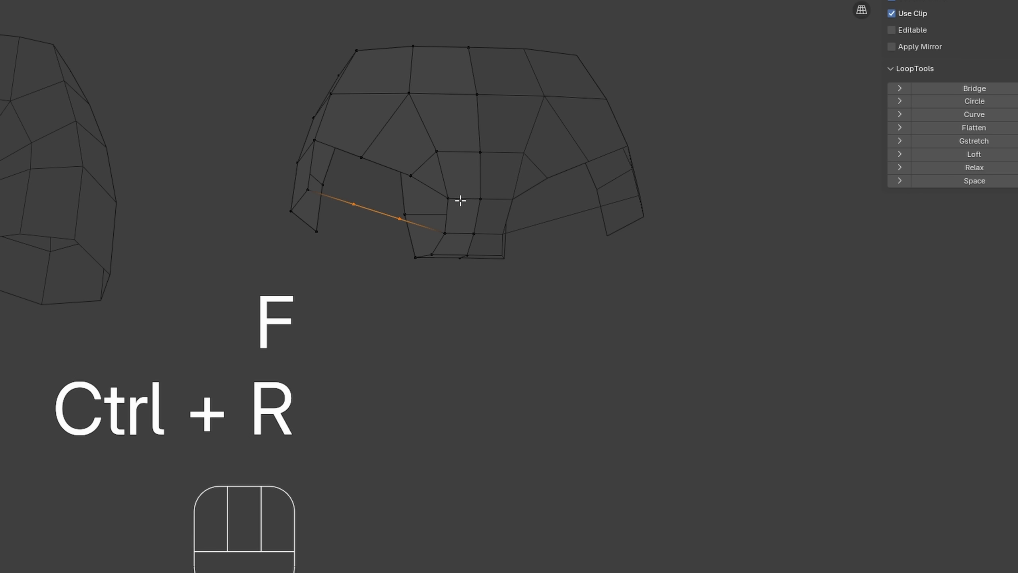
Step: Fill the row of three faces between the new divided edge and the front faces above it
click(448, 198)
shift+click(445, 233)
key(f)
key(f)
key(f)
middle_drag(470, 250, 490, 216)
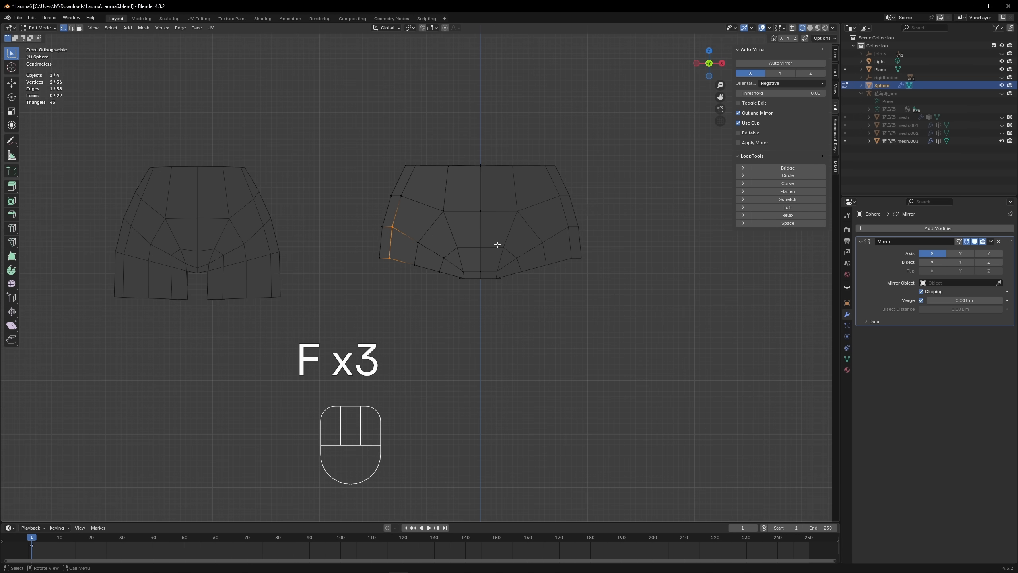
Step: Adjust the position of the crotch strip's lower outer vertex at the leg opening
click(465, 269)
key(g)
click(533, 314)
Step: Close the gap between the back strip and the side panel with faces from the waist down to the leg opening
middle_drag(532, 314, 577, 277)
click(704, 65)
middle_drag(435, 206, 394, 219)
click(406, 161)
shift+click(431, 164)
key(f)
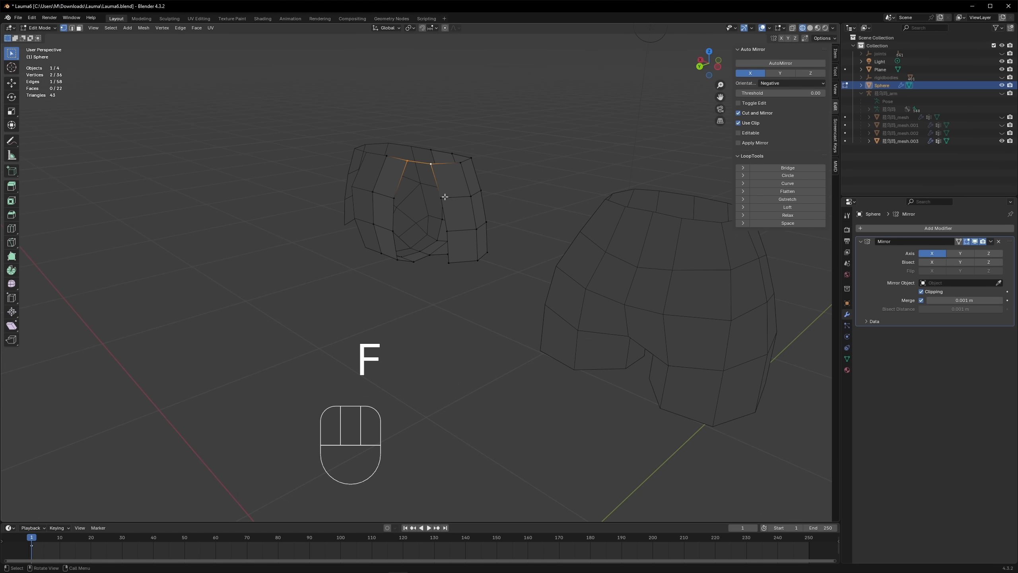
shift+click(443, 197)
key(f)
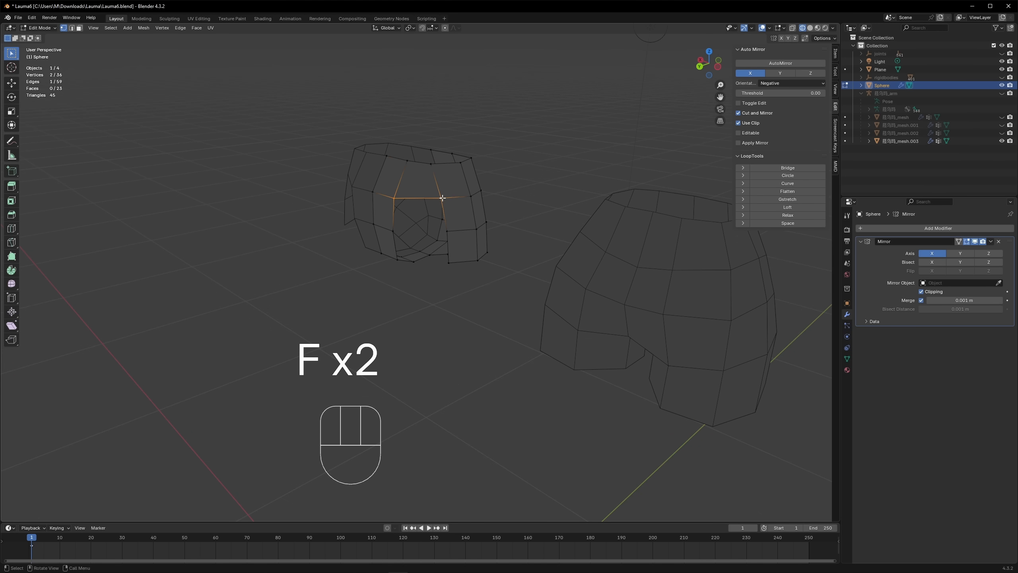
key(f)
key(f)
Step: Slide the vertices near the crotch along their edges and select the leg opening's edge loop
middle_drag(465, 212, 437, 309)
click(452, 256)
key(g)
key(g)
key(g)
key(g)
click(452, 264)
key(g)
key(g)
alt+click(465, 233)
Step: Open the add-on preferences, toggle the LoopTools add-on and leave it enabled
click(32, 17)
click(67, 120)
drag(82, 13, 198, 71)
click(189, 79)
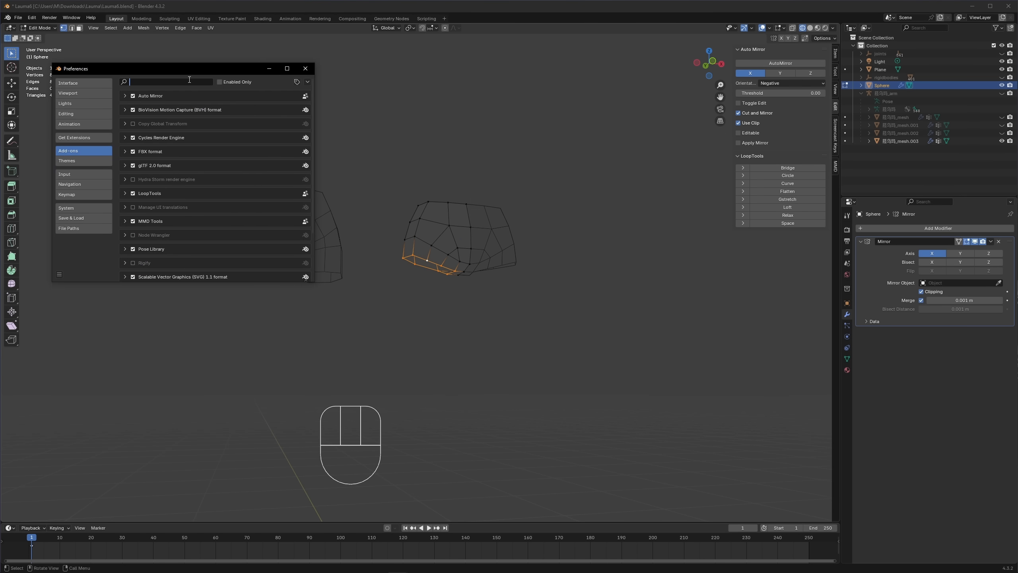
click(134, 194)
click(134, 194)
click(133, 194)
click(134, 194)
click(306, 68)
Step: Round the leg opening loop with LoopTools Circle, and rotate and reposition the loop
middle_drag(395, 144, 695, 213)
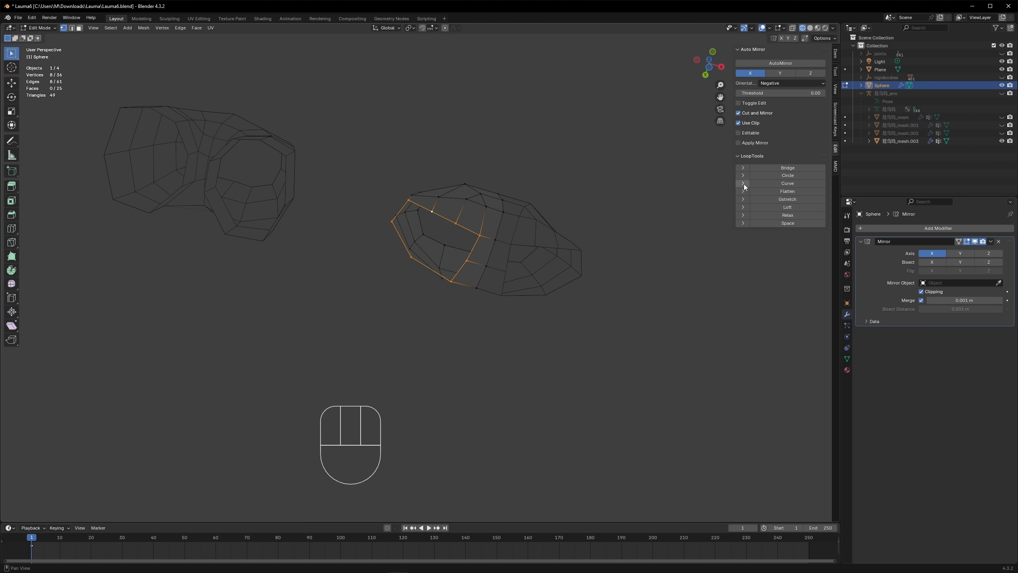
click(763, 176)
middle_drag(453, 261, 516, 293)
key(r)
key(g)
click(498, 209)
Step: Scale the leg opening loop along Z in front view and fine-tune its rotation and position
click(712, 62)
key(s)
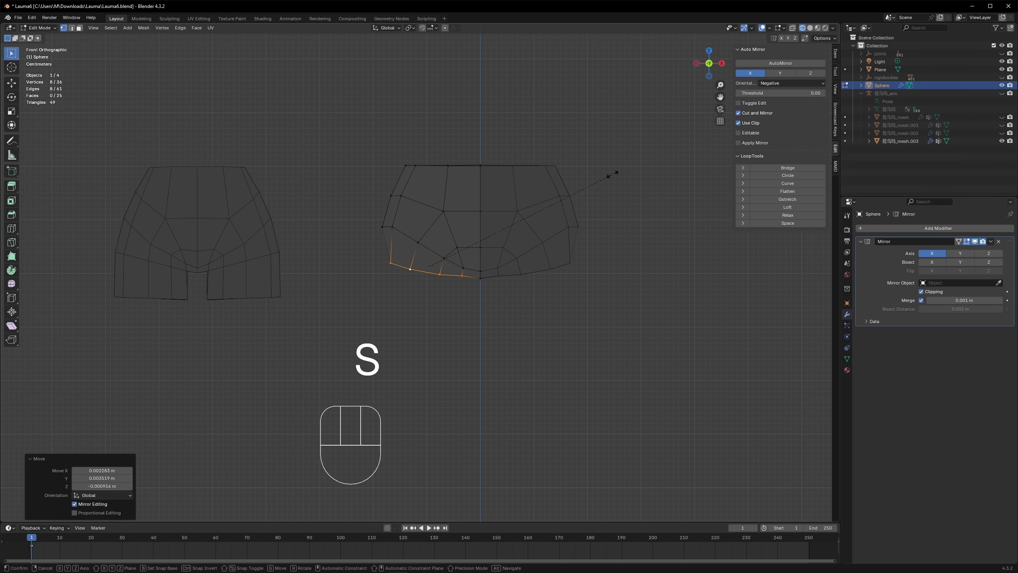
key(z)
click(500, 188)
key(g)
key(r)
click(548, 203)
key(g)
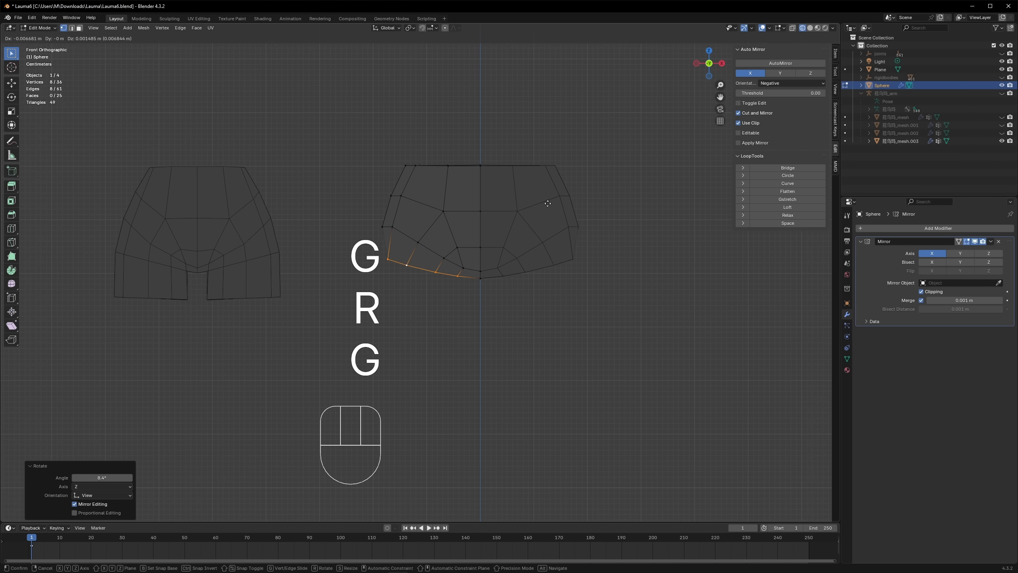
click(548, 200)
Step: Extrude the leg opening loop straight down along Z and lower it further to form a leg stub
key(e)
key(z)
click(550, 285)
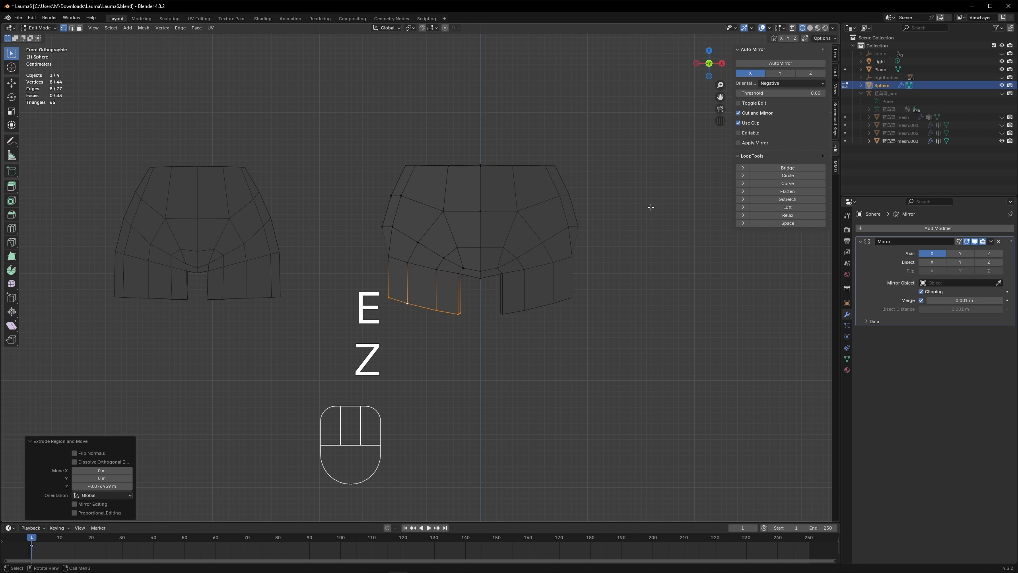
key(g)
key(z)
click(551, 300)
Step: Flatten the leg stub's bottom loop to about 0.42 along Z and return to Object Mode with the mesh deselected
key(s)
key(z)
click(476, 292)
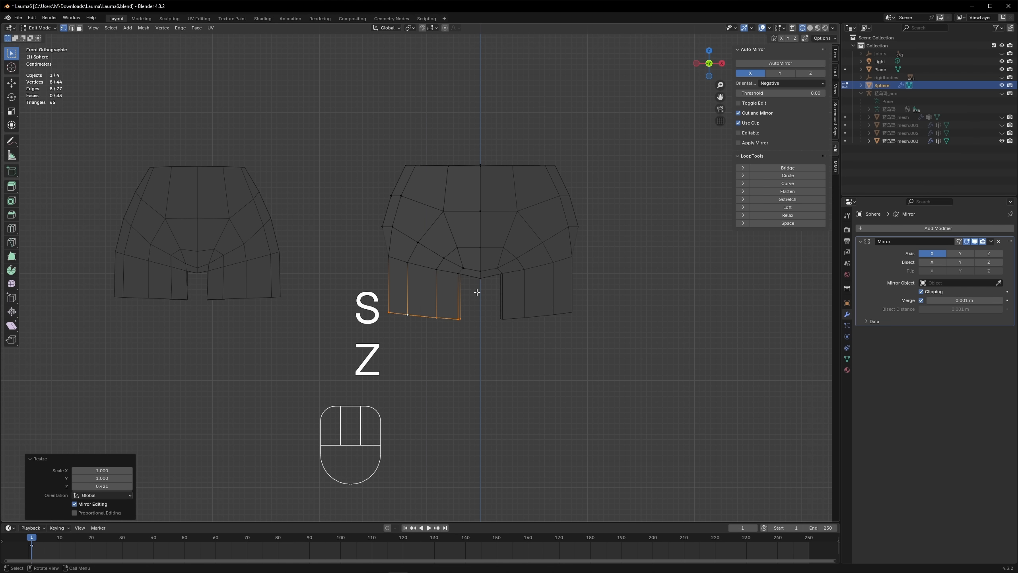
scroll(458, 285, down, 2)
key(Tab)
click(556, 288)
mouse_move(556, 288)
middle_down()
mouse_move(733, 288)
mouse_move(556, 294)
middle_up()
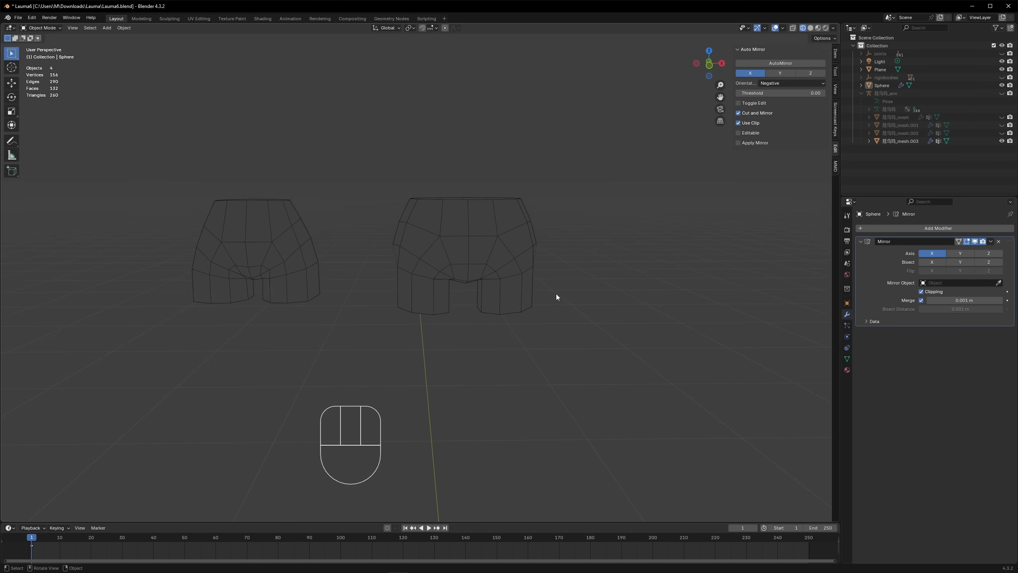
Step: Switch to Sculpt Mode and pull the hip's outer contour into shape with a Grab brush of about 151 px
click(709, 62)
scroll(457, 234, up, 2)
scroll(457, 235, down, 1)
key(ctrl+Tab)
key(g)
key(bracketright)
key(bracketright)
key(bracketright)
key(bracketright)
key(bracketright)
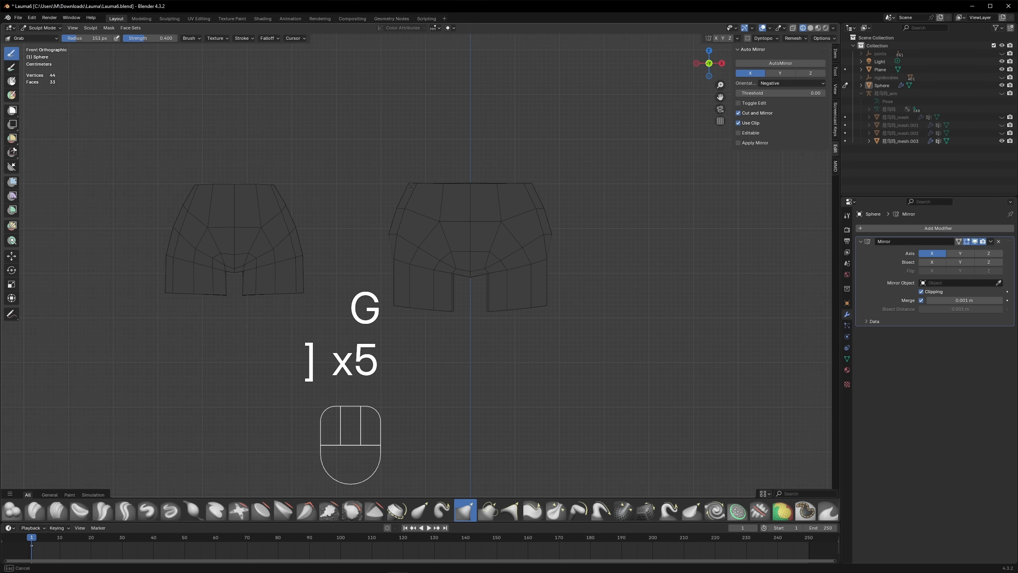
drag(408, 237, 419, 241)
drag(412, 262, 404, 263)
Step: Reduce the Grab brush to about 97 px and adjust the front mesh between the upper leg and the crotch
key(bracketleft)
key(bracketleft)
key(bracketleft)
key(bracketleft)
drag(405, 262, 465, 255)
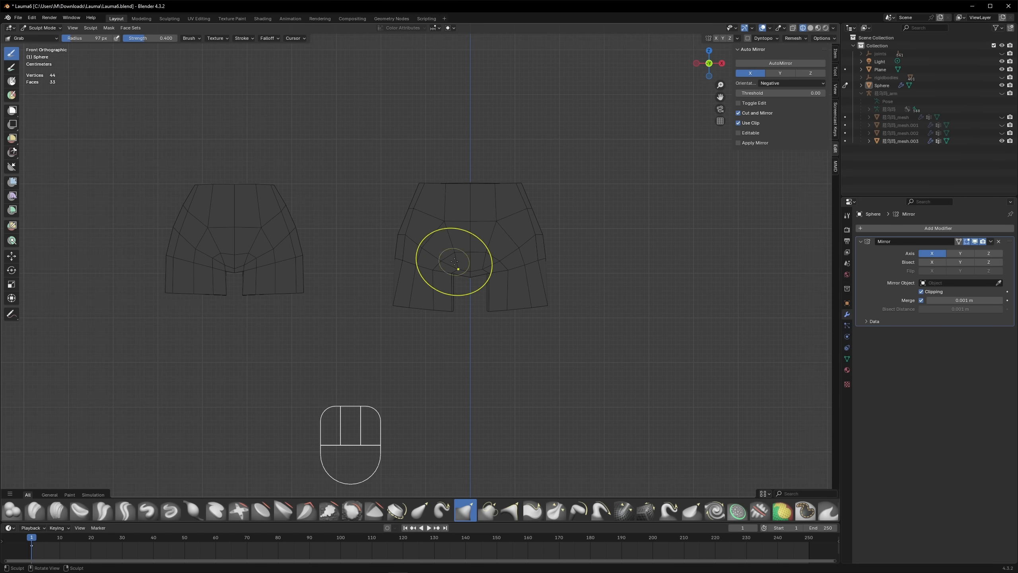
Step: Enlarge the Grab brush to about 145 px and round the lower hip and leg contour outward
scroll(454, 261, up, 1)
key(bracketright)
key(bracketright)
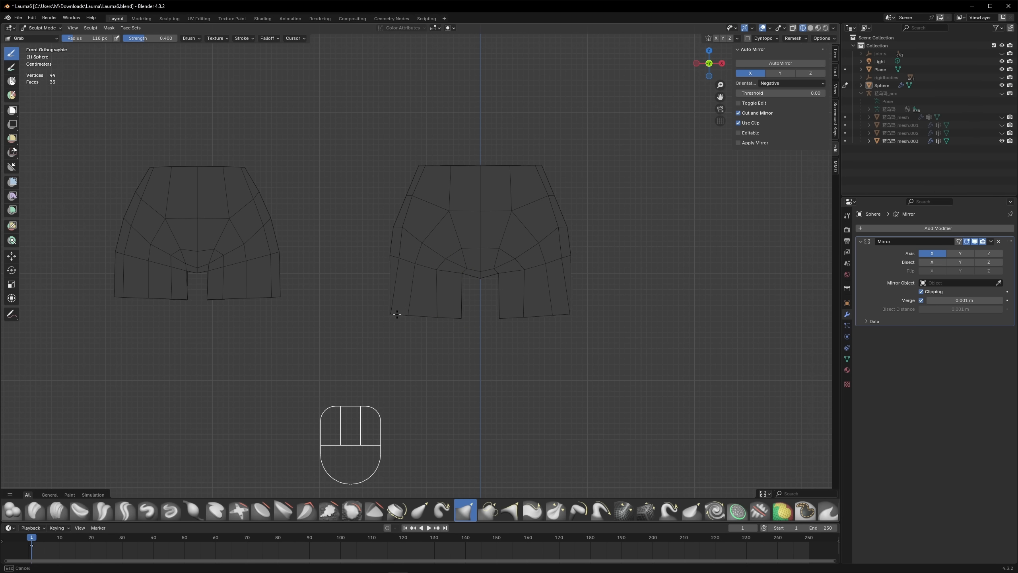
key(bracketright)
key(bracketright)
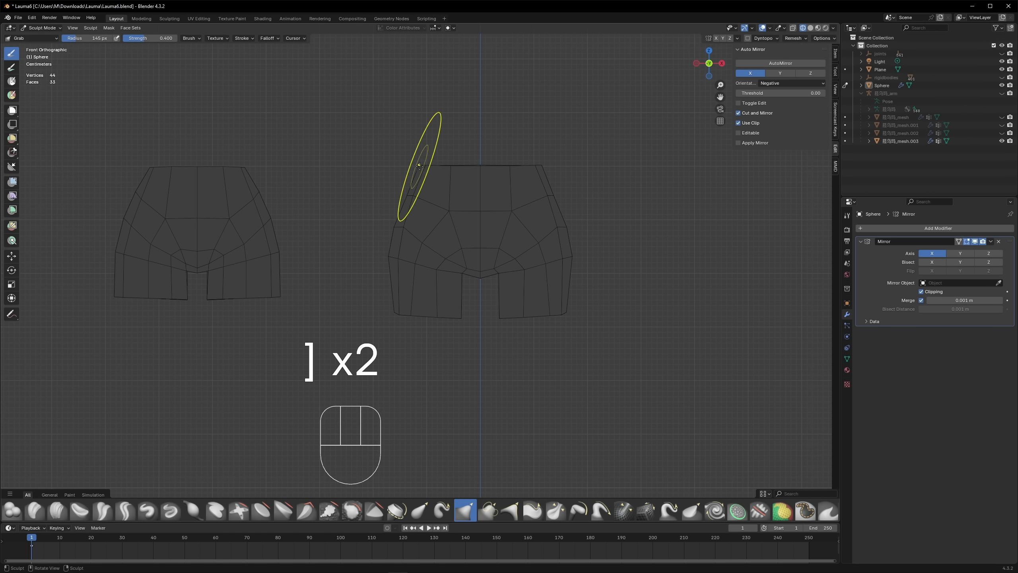
Step: Undo the last stroke and reshape the front profile in side view with a Grab brush of about 104 px
alt+middle_drag(403, 215, 520, 251)
key(bracketright)
key(bracketright)
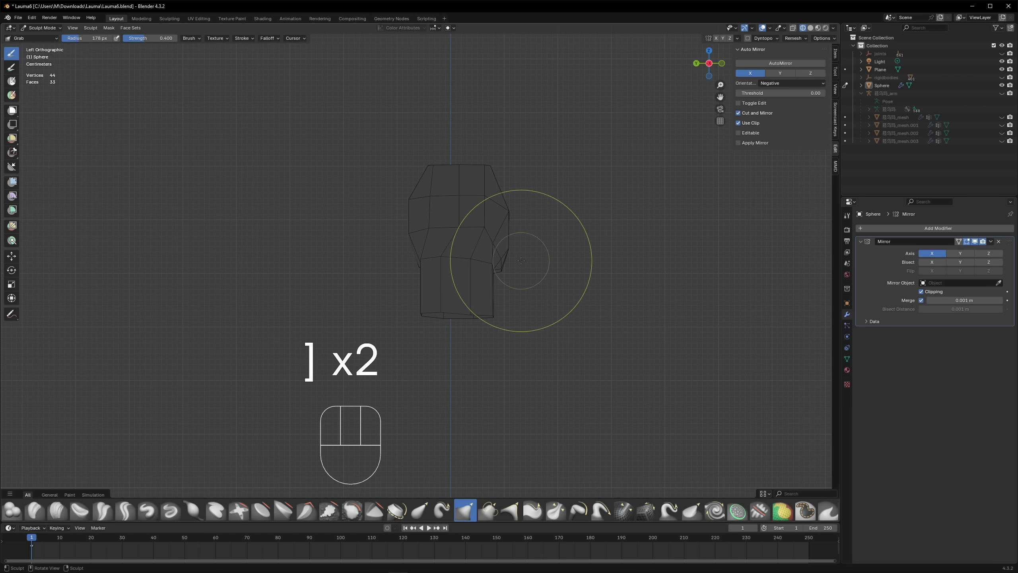
key(ctrl+z)
key(bracketleft)
key(bracketleft)
key(bracketleft)
key(bracketleft)
key(bracketleft)
drag(501, 251, 504, 248)
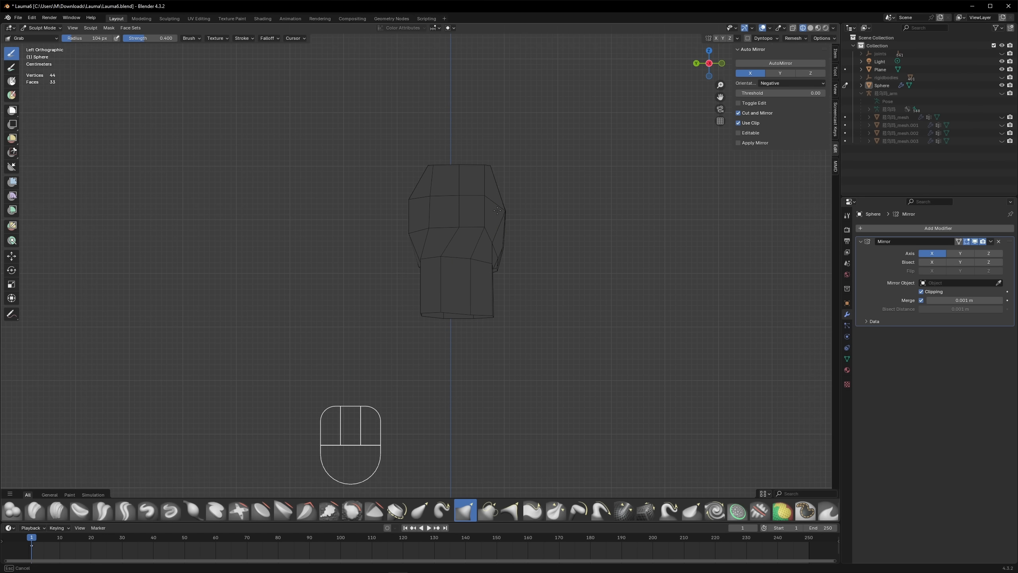
mouse_move(482, 231)
middle_down()
mouse_move(479, 223)
mouse_move(514, 307)
mouse_move(520, 281)
middle_up()
key(bracketright)
key(bracketright)
key(bracketright)
key(ctrl+z)
key(ctrl+z)
Step: Switch to Edit Mode and move the front crotch vertex about -0.006 m along Y
key(Tab)
key(g)
key(y)
click(681, 132)
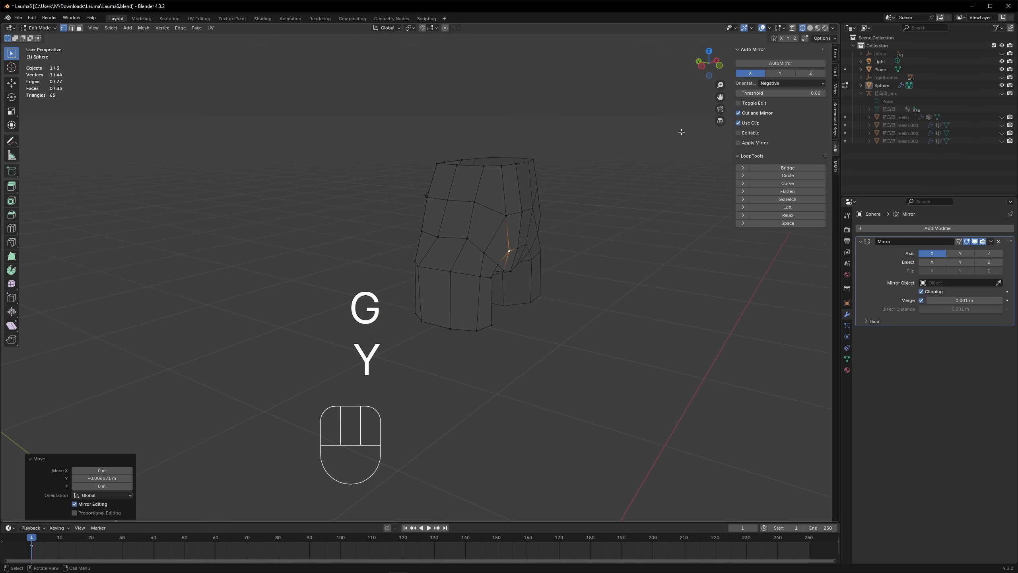
Step: Return to Sculpt Mode in side view and add a Subdivision Surface modifier to the pelvis
alt+middle_drag(681, 132, 591, 227)
key(ctrl+Tab)
click(591, 273)
click(940, 228)
text(subd)
click(871, 243)
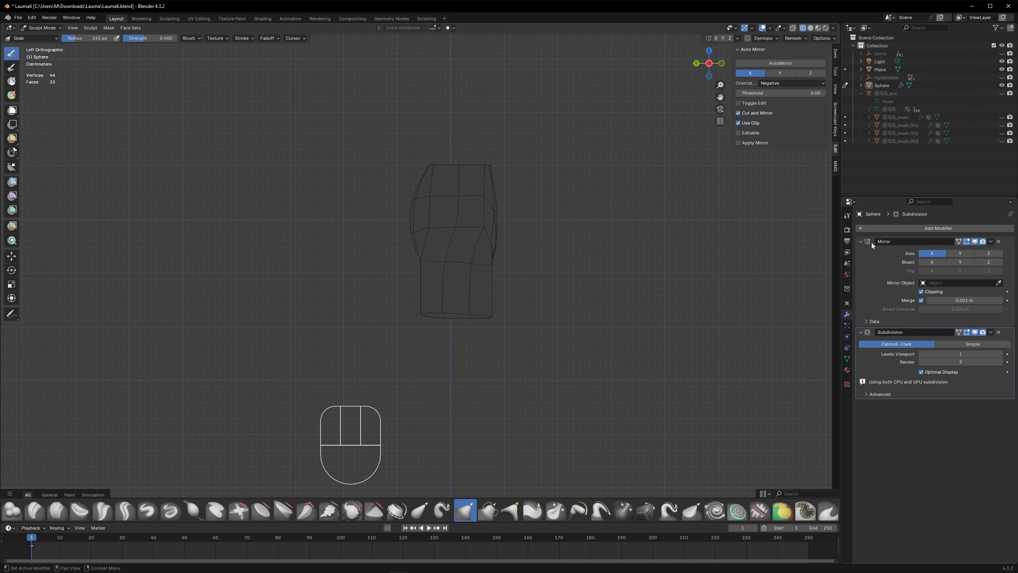
Step: Shape the rear profile and the leg's lower back edge with the Grab brush, undoing the last stroke
key(bracketright)
key(bracketright)
drag(387, 246, 384, 245)
key(bracketleft)
key(bracketleft)
key(bracketleft)
drag(424, 313, 439, 317)
key(bracketleft)
mouse_move(451, 335)
middle_down()
mouse_move(453, 321)
mouse_move(453, 339)
mouse_move(582, 236)
mouse_move(620, 223)
middle_up()
key(ctrl+z)
Step: Inspect the pelvis from behind and slide the selected vertex along its edge in Edit Mode
click(709, 63)
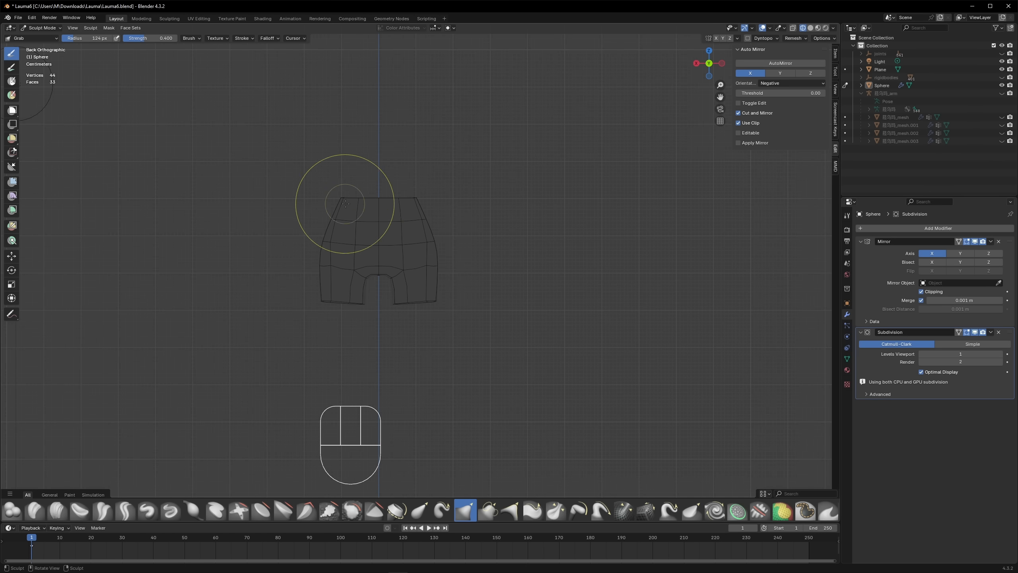
middle_drag(434, 239, 405, 236)
key(Tab)
key(g)
key(g)
click(406, 236)
Step: Move two neighbouring vertices of the pelvis along Y in Edit Mode, and undo the last sculpt change
middle_drag(549, 256, 473, 208)
click(381, 239)
shift+click(384, 219)
middle_drag(384, 219, 414, 271)
key(g)
key(y)
click(496, 277)
key(Tab)
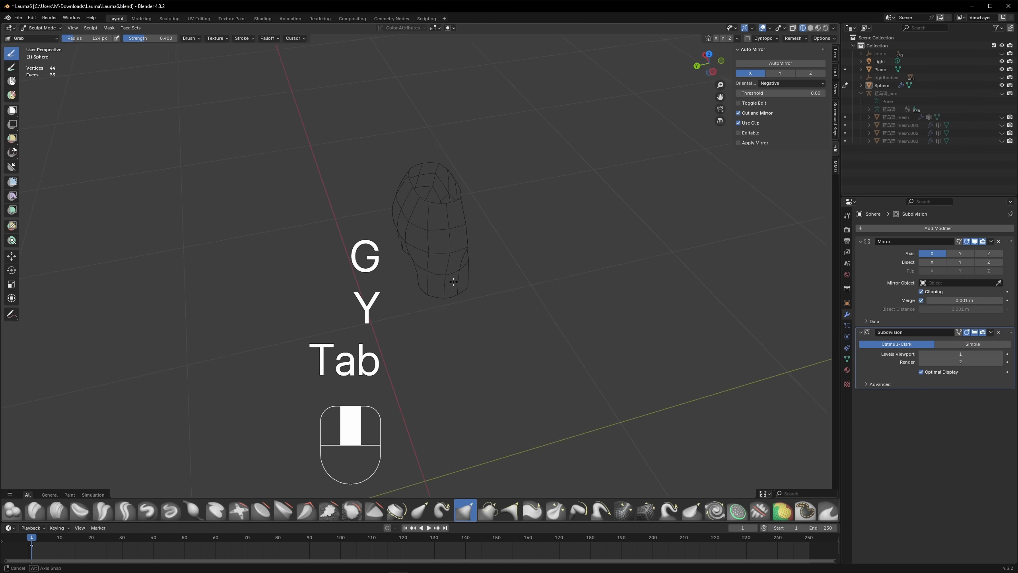
key(ctrl+z)
key(Tab)
click(719, 56)
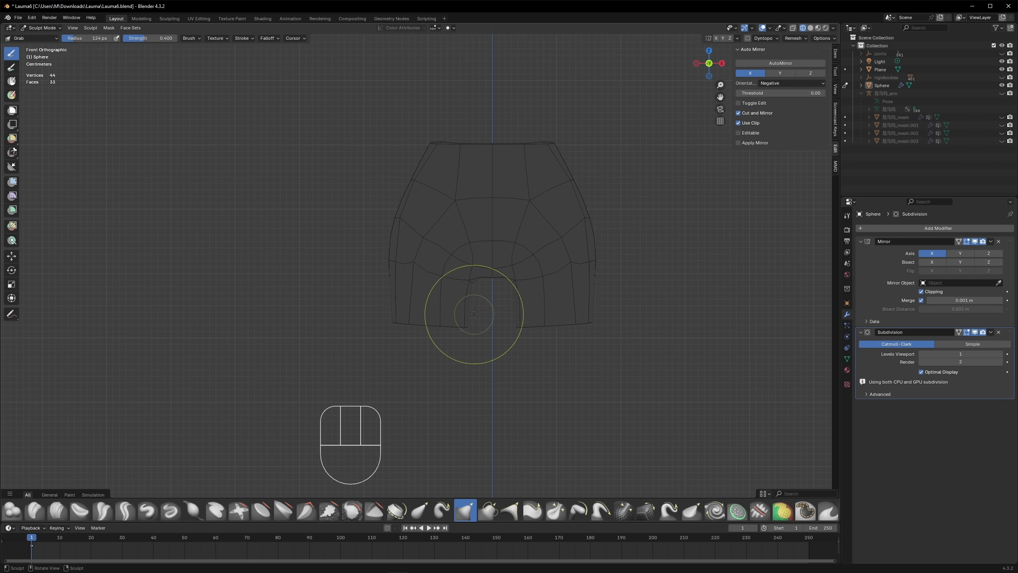
key(Tab)
scroll(504, 319, up, 3)
key(ctrl+r)
key(ctrl+z)
scroll(553, 342, up, 1)
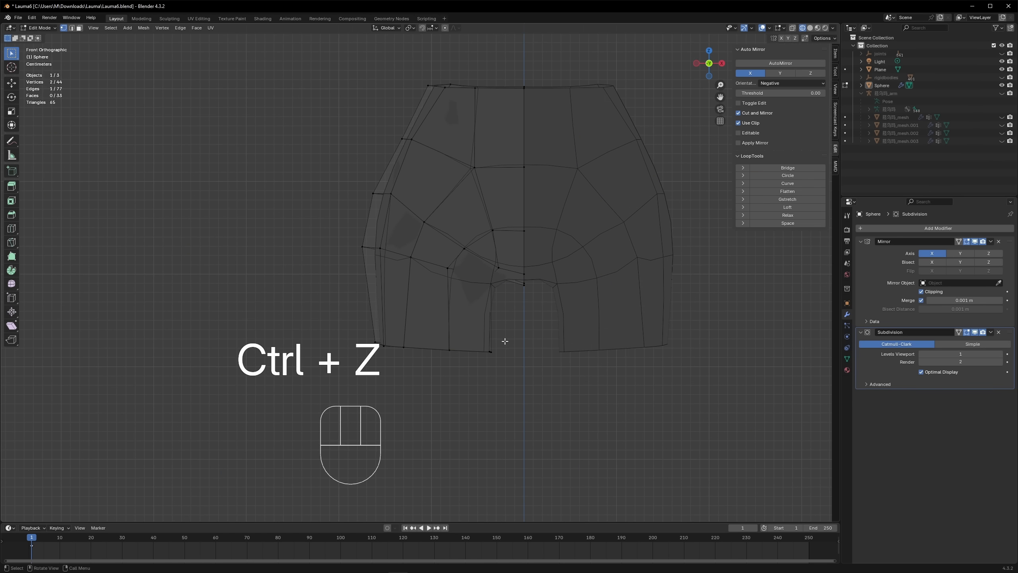
Step: Move the inner-corner and middle vertices of the leg opening's lower edge toward the centre, selecting them with X-ray on
key(alt+z)
drag(481, 338, 517, 383)
key(g)
click(534, 383)
drag(439, 334, 478, 372)
key(g)
click(489, 372)
key(Tab)
key(alt+z)
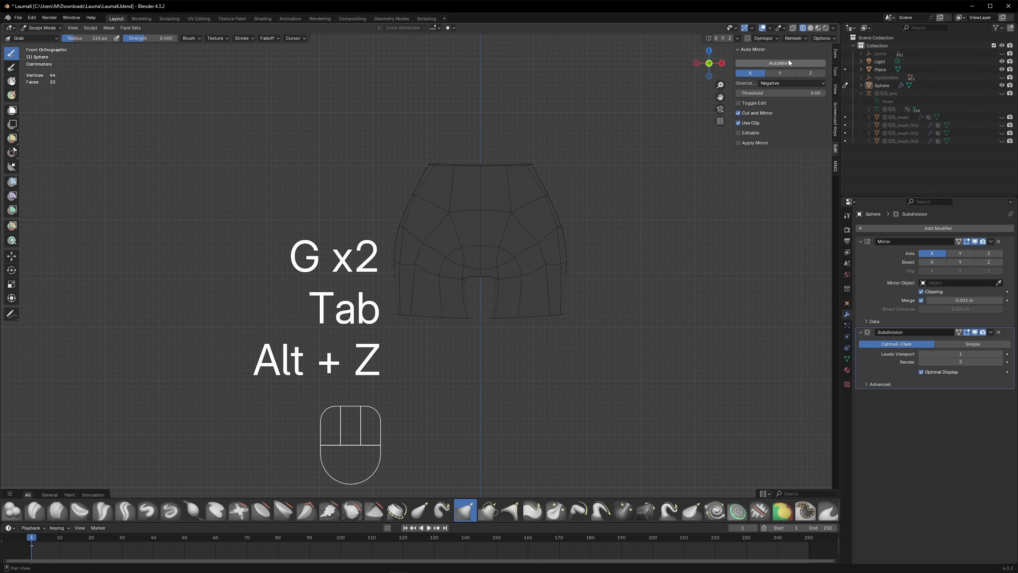
Step: Switch the pelvis to Object Mode and apply Shade Smooth
key(Tab)
key(ctrl+Tab)
right_click(545, 256)
click(544, 259)
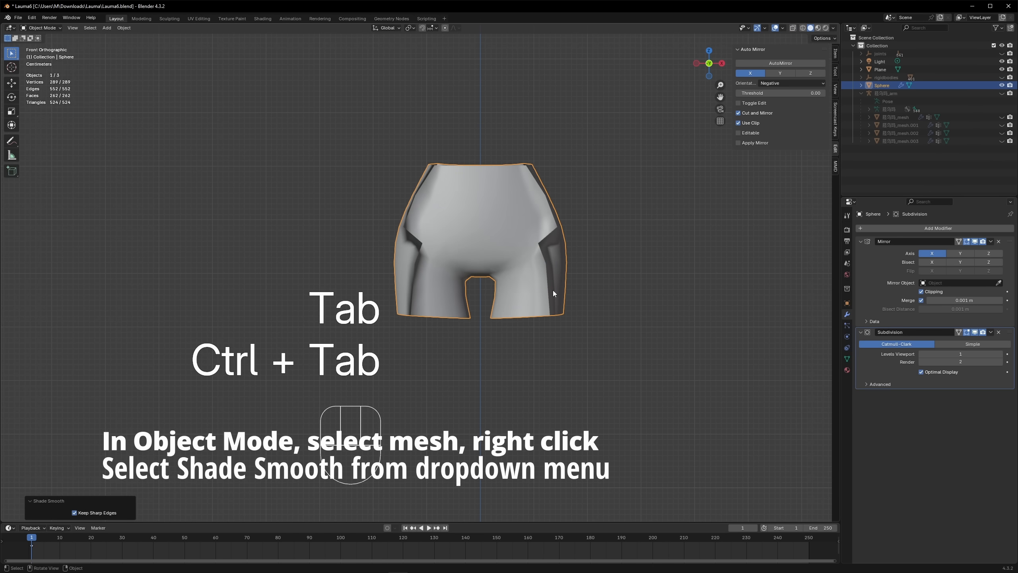
Step: Select the whole pelvis mesh in Edit Mode, recalculate its normals outside, and deselect it in Object Mode
key(space)
key(Tab)
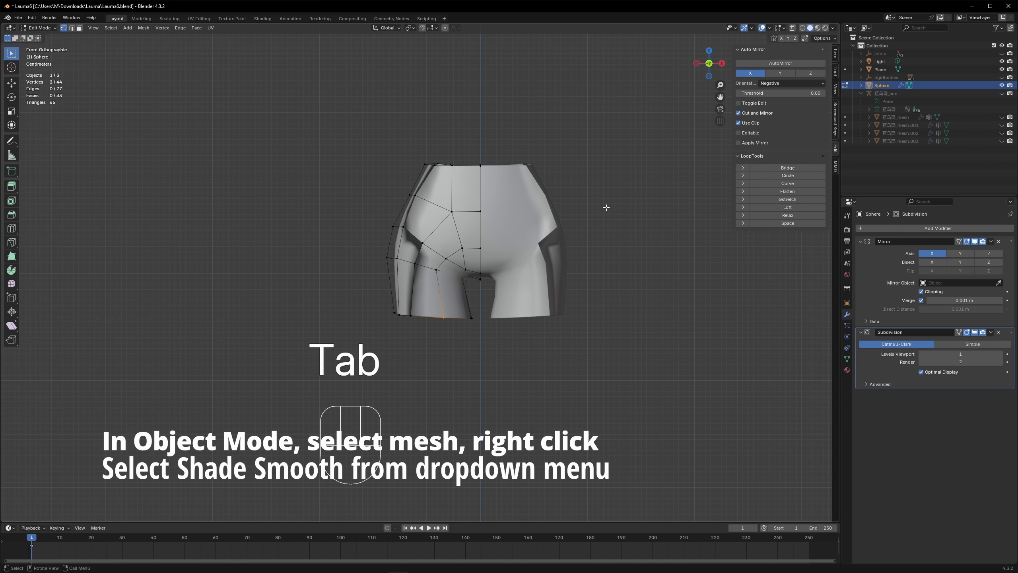
key(a)
key(space)
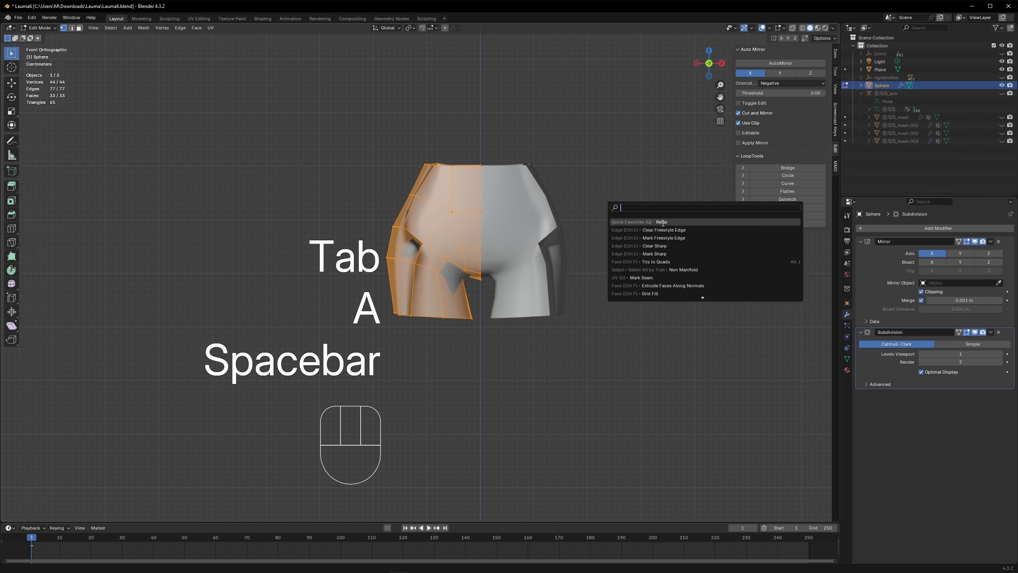
text(rec)
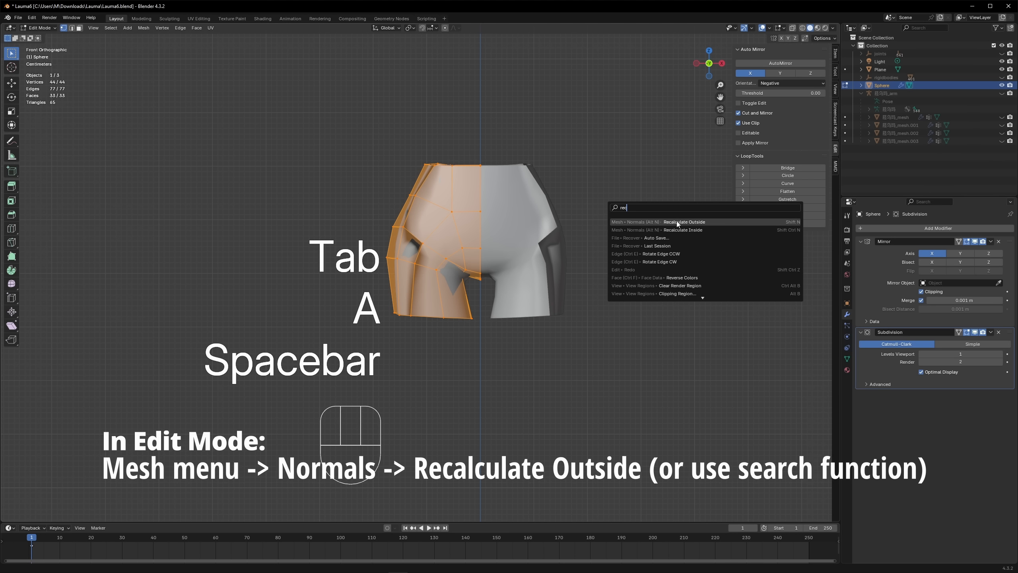
click(676, 223)
key(Tab)
click(598, 281)
scroll(597, 280, up, 2)
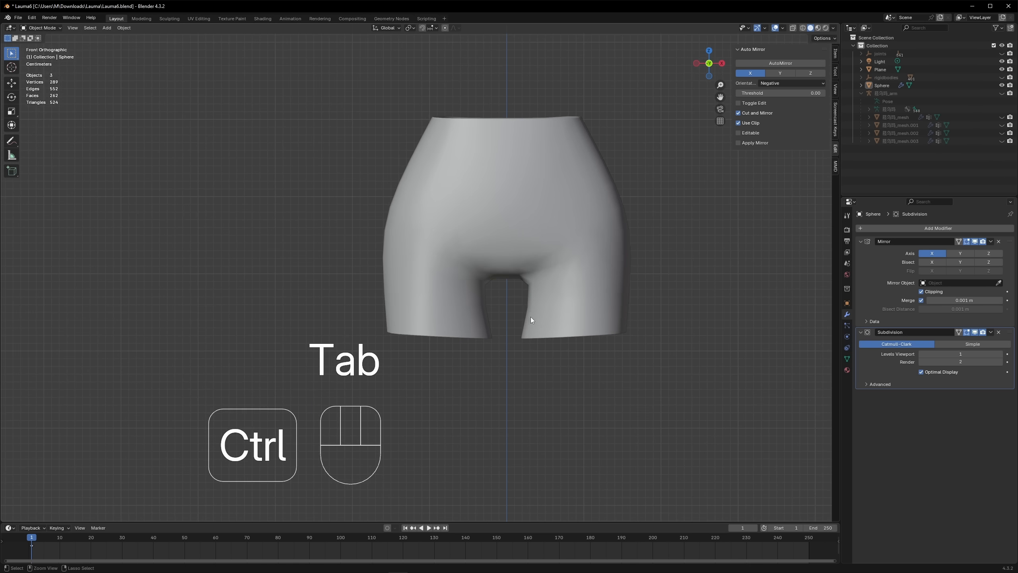
Step: Add a horizontal loop cut around the middle of the leg stub and return to Sculpt Mode
key(ctrl+Tab)
key(bracketleft)
key(bracketleft)
key(bracketleft)
key(bracketleft)
key(Tab)
key(Tab)
key(Tab)
scroll(500, 323, down, 1)
key(ctrl+r)
click(453, 309)
click(453, 309)
scroll(453, 309, up, 1)
key(ctrl+Tab)
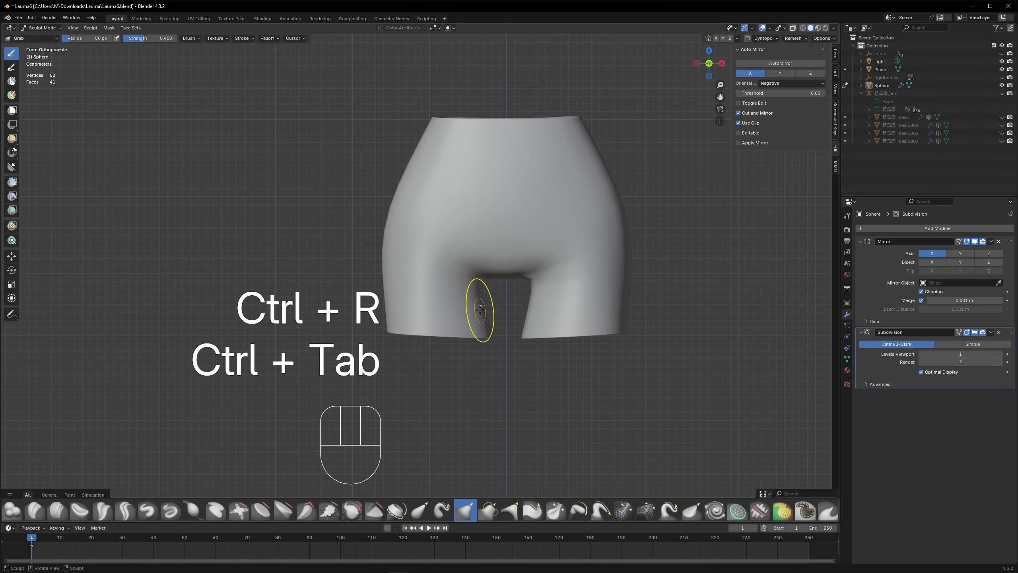
Step: Pull the inner thigh toward the centre with an enlarged Grab brush and set the mirror's merge distance to 0.0005 m
key(bracketright)
key(bracketright)
key(bracketright)
drag(963, 302, 956, 301)
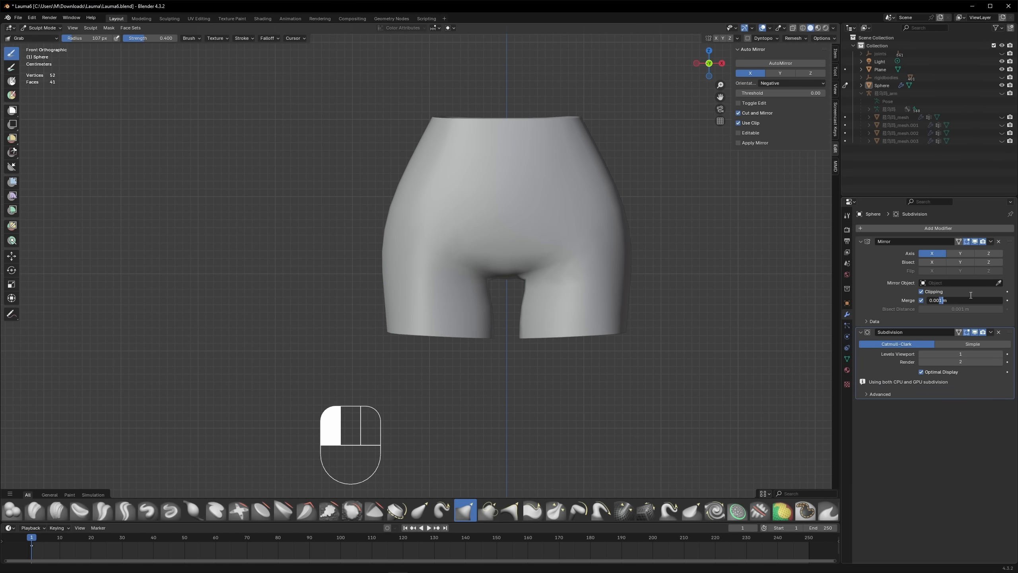
Step: Push the outer hip outward and shape the crotch and groin with the Grab brush at 117 px and 94 px radius
key(bracketright)
key(bracketright)
key(bracketright)
key(bracketleft)
key(bracketleft)
drag(384, 288, 379, 287)
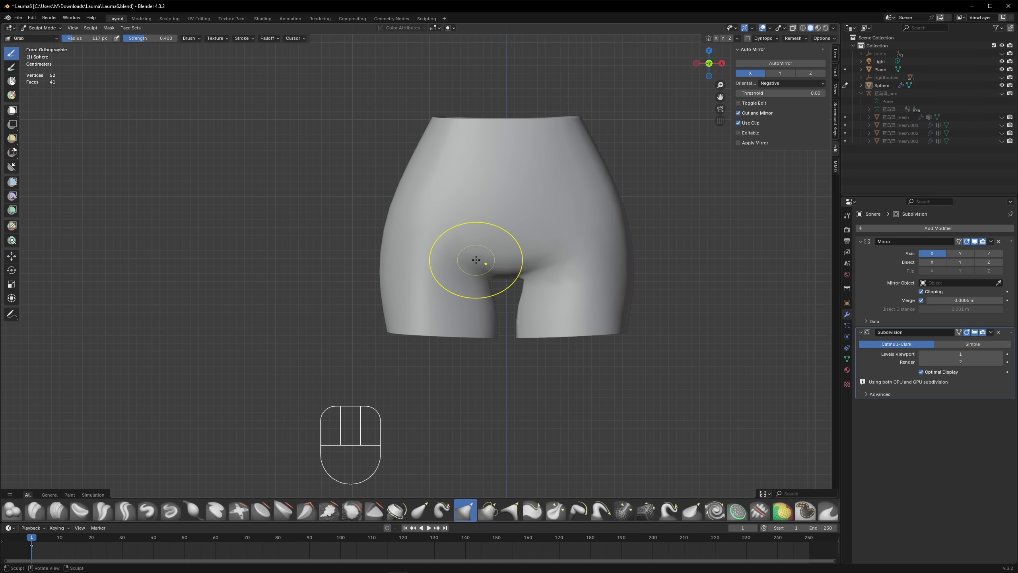
drag(496, 260, 481, 258)
key(bracketleft)
key(bracketleft)
drag(467, 258, 468, 249)
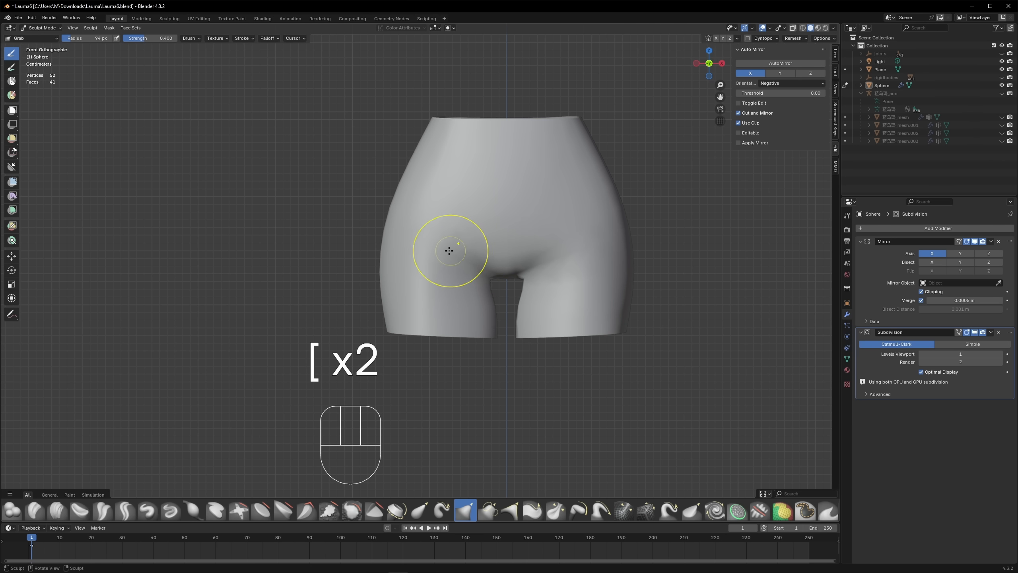
Step: Shape the back and the side profile of the buttocks and waist with the Grab brush at about 113 px radius
middle_drag(442, 238, 536, 295)
key(ctrl+KP_1)
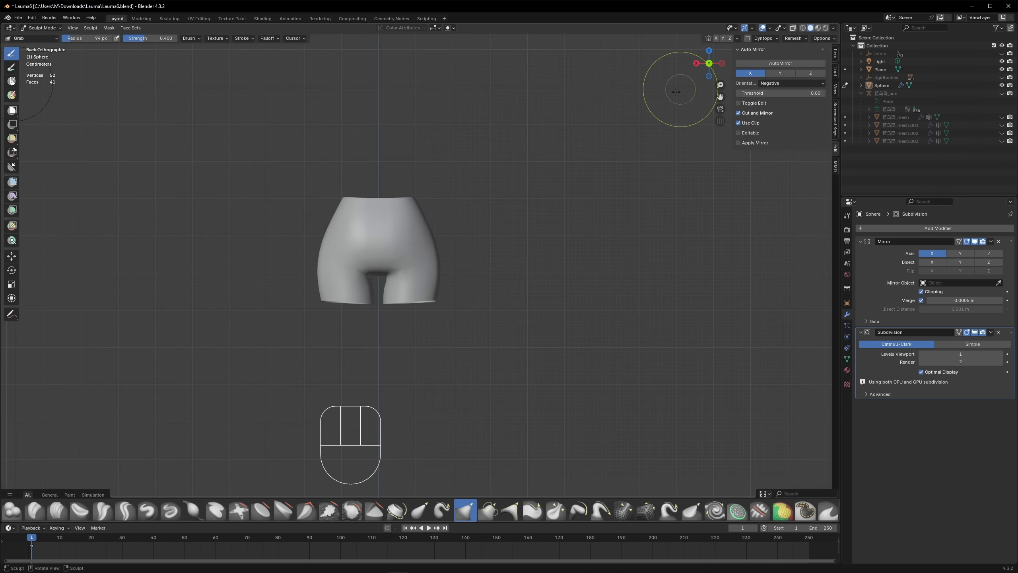
mouse_move(368, 264)
middle_down()
mouse_move(335, 261)
mouse_move(442, 240)
mouse_move(421, 259)
mouse_move(410, 261)
mouse_move(604, 218)
mouse_move(441, 232)
middle_up()
key(bracketleft)
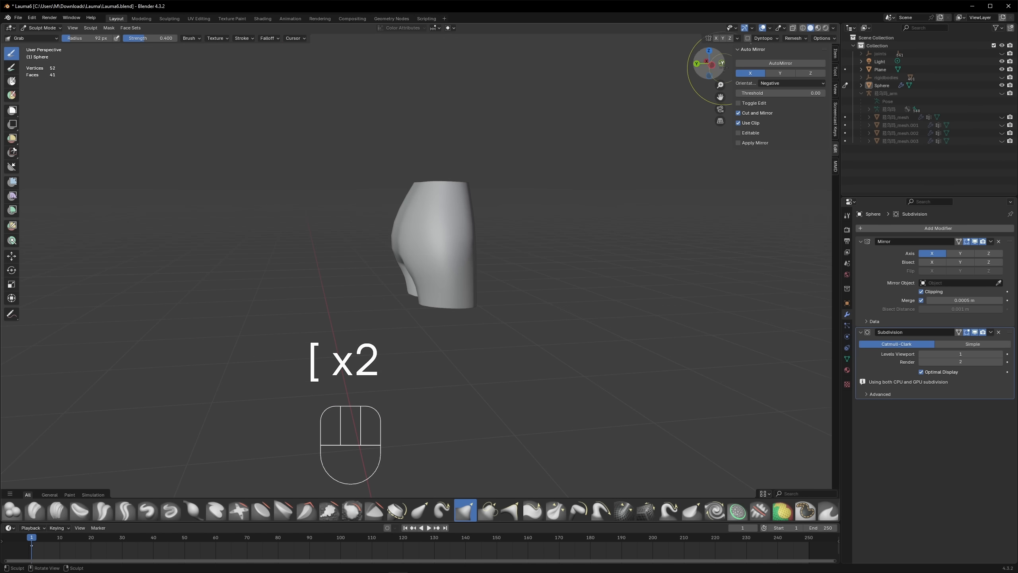
click(700, 83)
scroll(427, 271, up, 1)
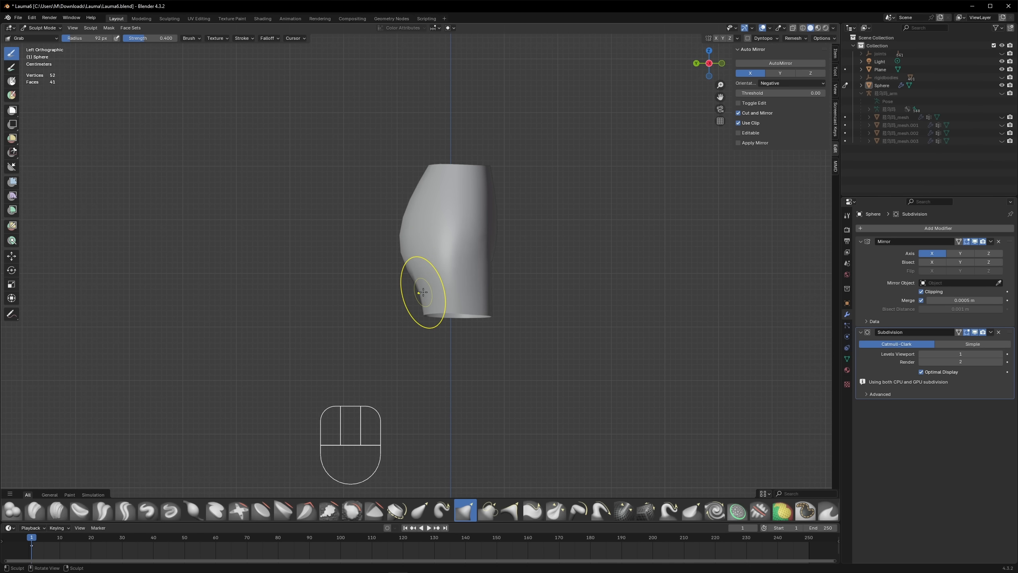
key(bracketright)
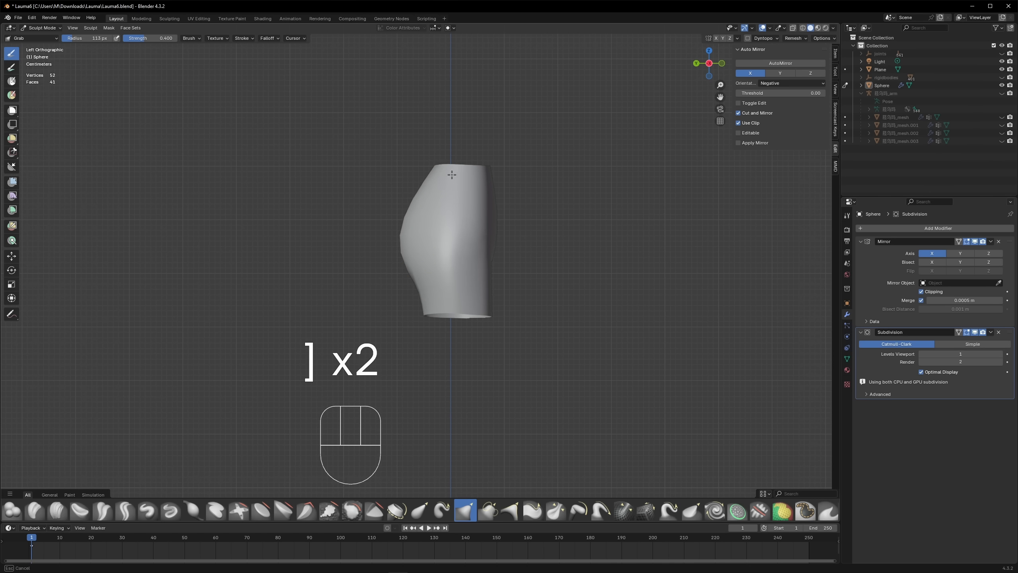
key(bracketright)
key(bracketright)
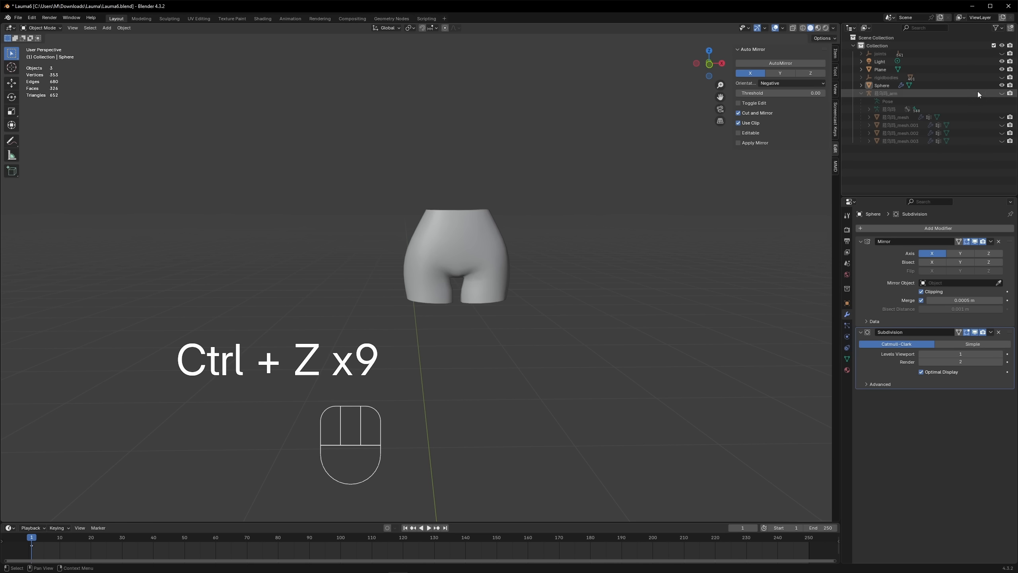
Step: Duplicate the pelvis in place as a backup and hide the duplicate
click(970, 87)
key(shift+d)
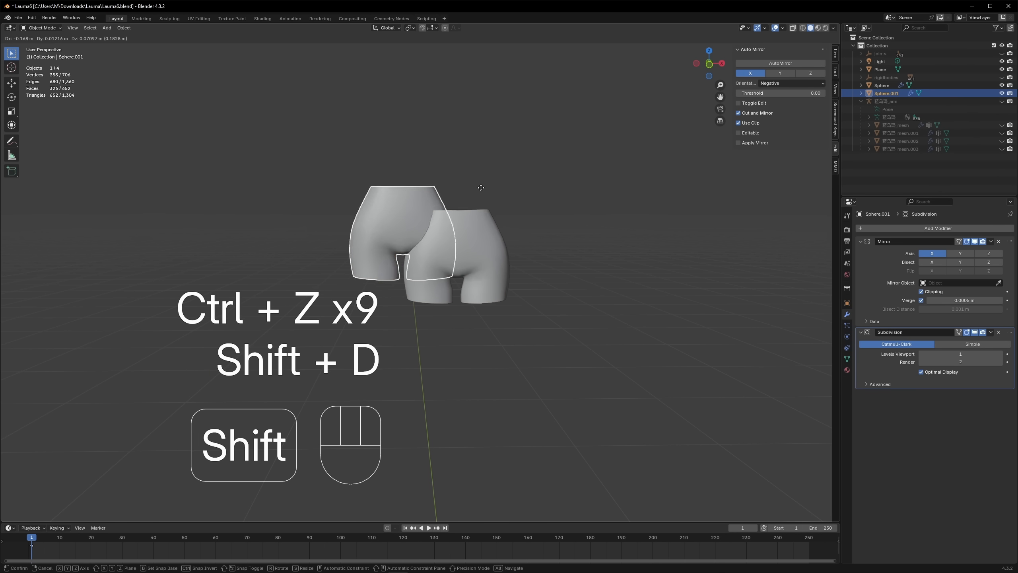
right_click(461, 189)
click(1002, 93)
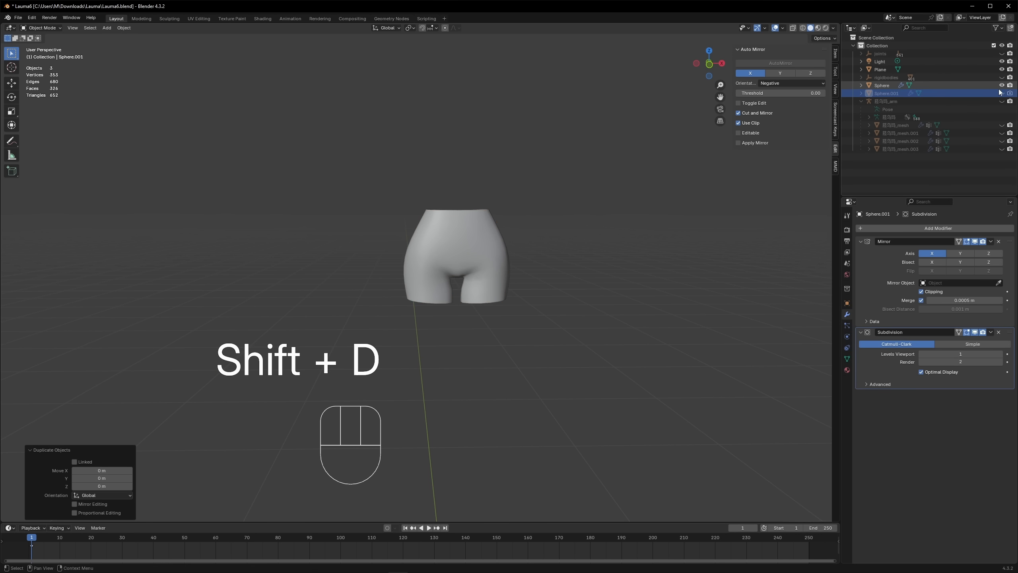
Step: Select the original pelvis and apply its Mirror and Subdivision modifiers in Object Mode
click(881, 86)
scroll(582, 259, up, 2)
key(Tab)
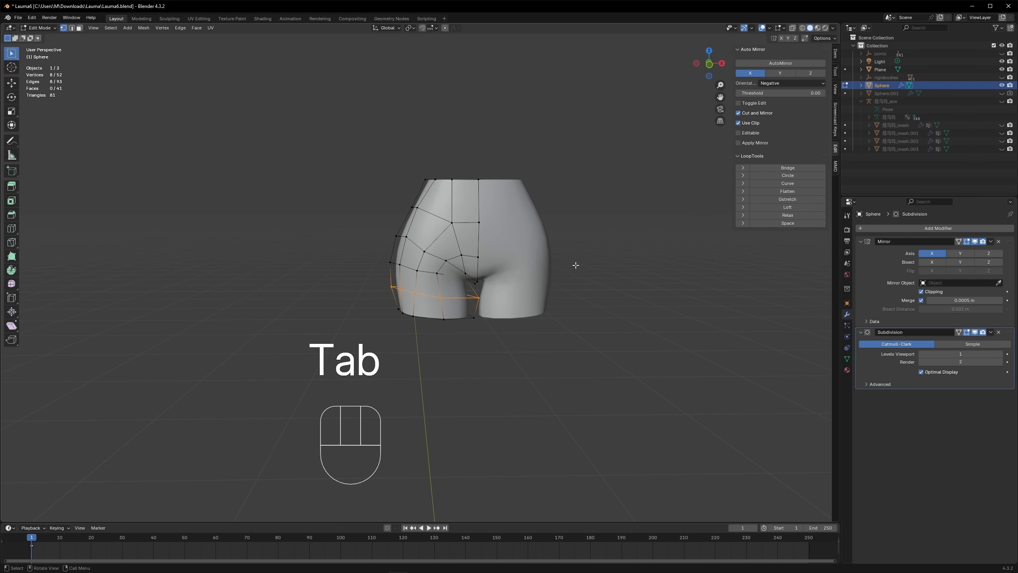
click(992, 242)
key(Tab)
click(990, 241)
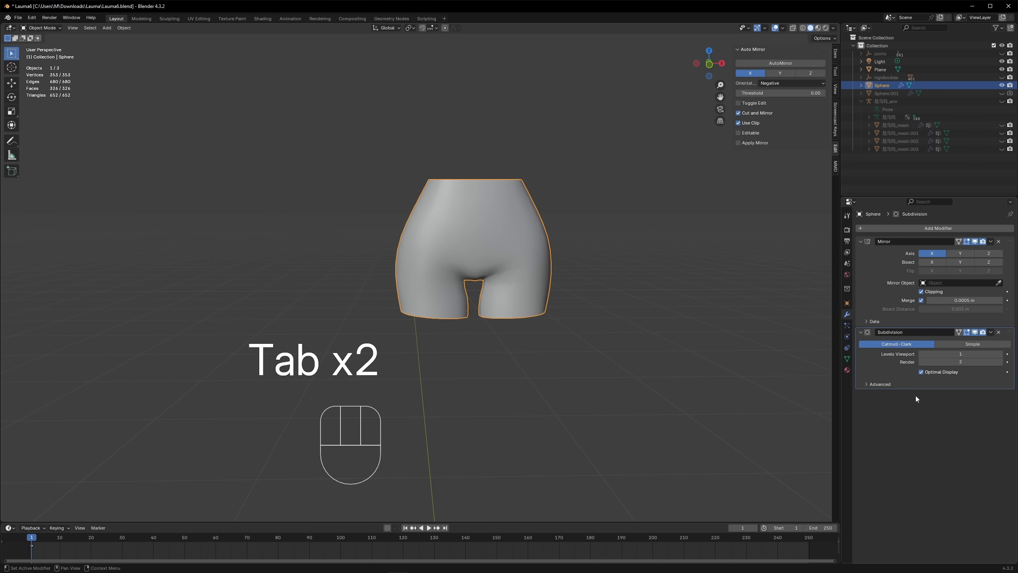
mouse_move(1008, 331)
mouse_down()
mouse_move(1007, 247)
mouse_move(1008, 332)
mouse_up()
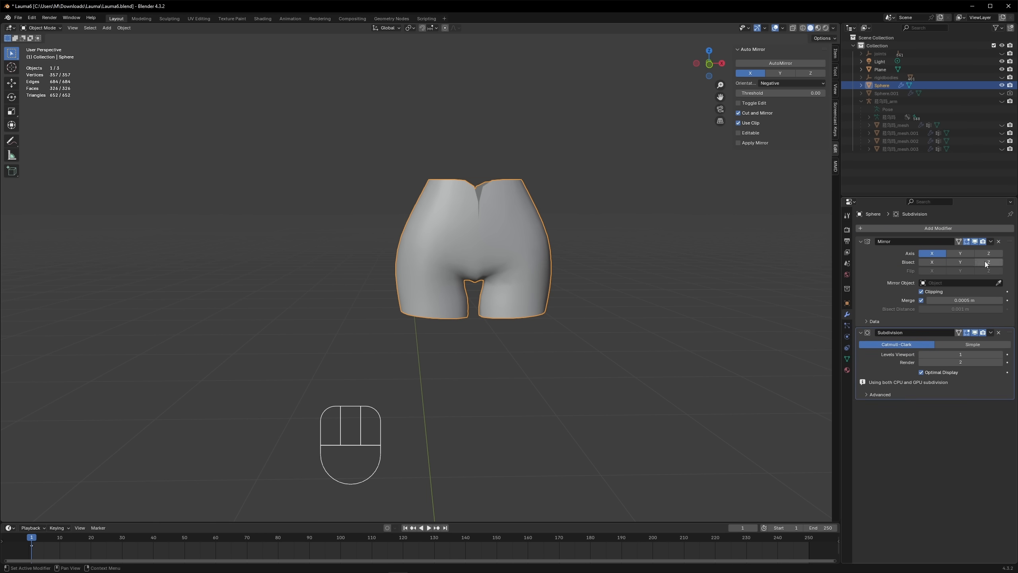
click(990, 242)
click(989, 250)
click(990, 242)
click(988, 250)
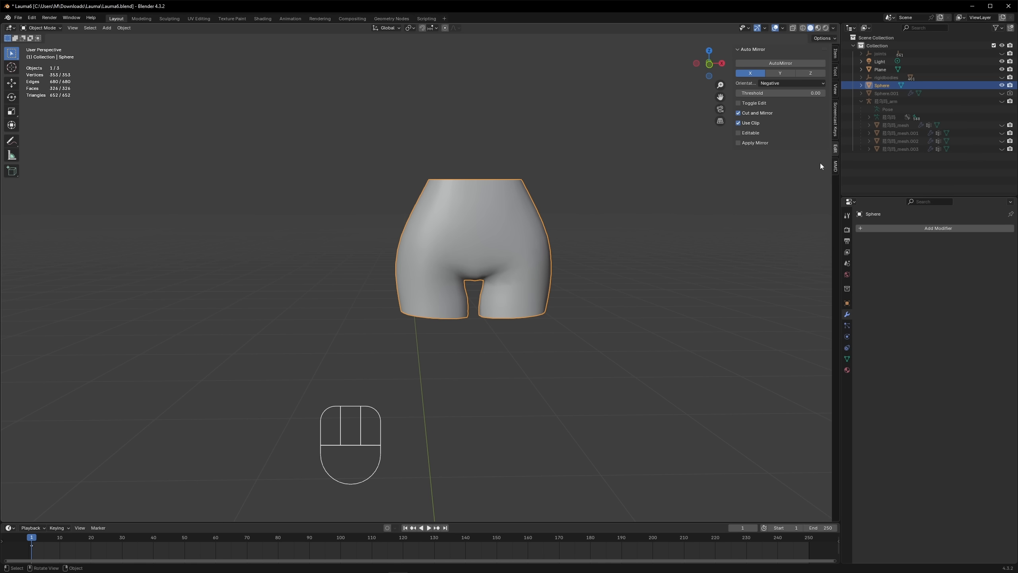
Step: Mirror the subdivided pelvis across X with AutoMirror and inspect its denser mesh in Edit Mode
click(763, 65)
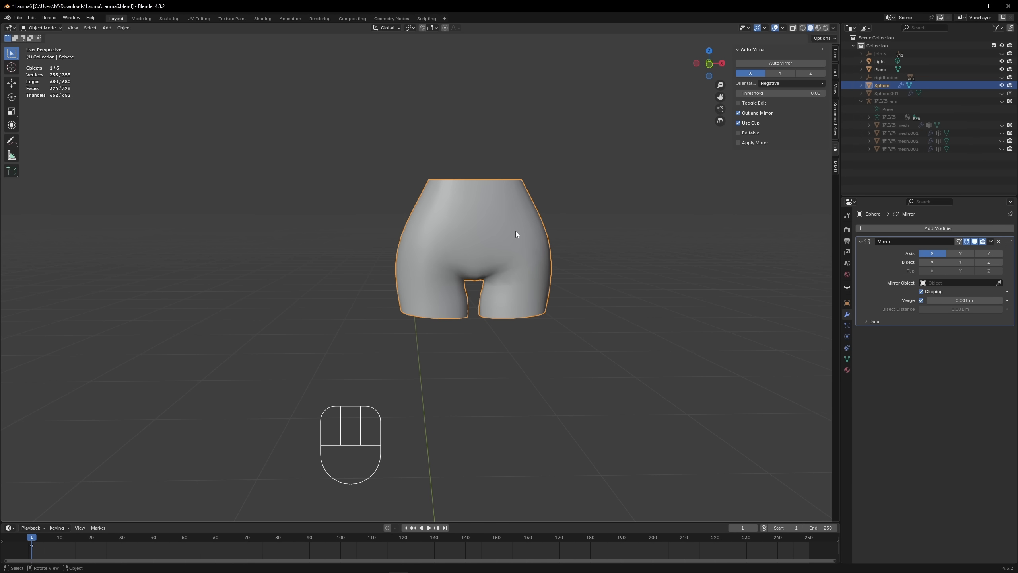
key(Tab)
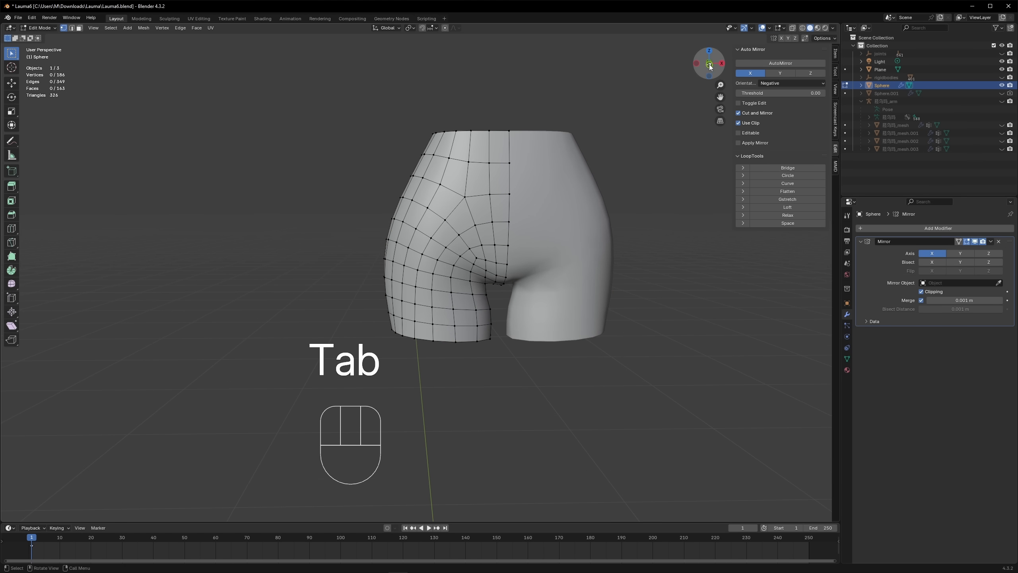
click(710, 63)
scroll(601, 216, up, 2)
scroll(561, 221, down, 2)
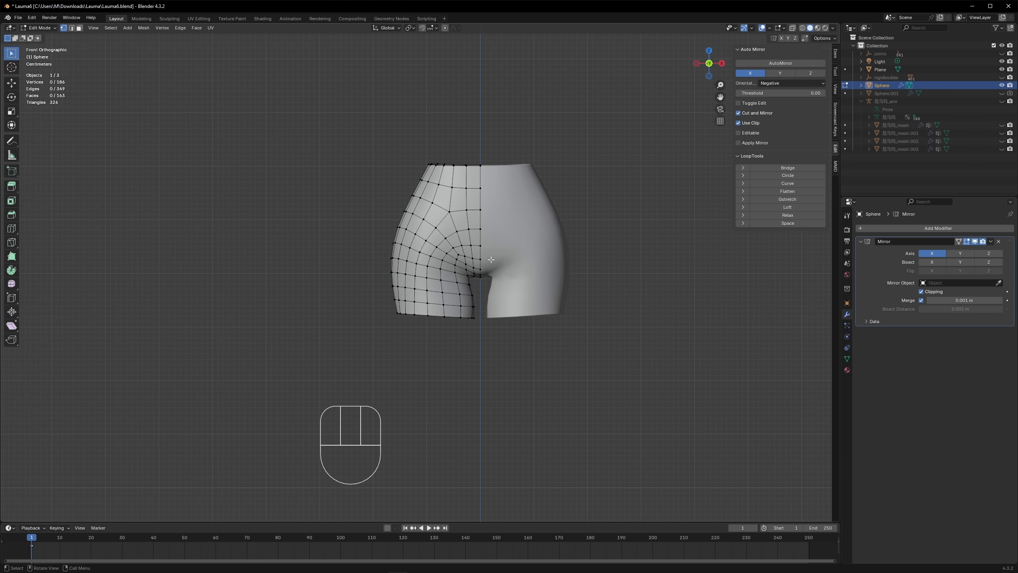
middle_drag(491, 259, 657, 241)
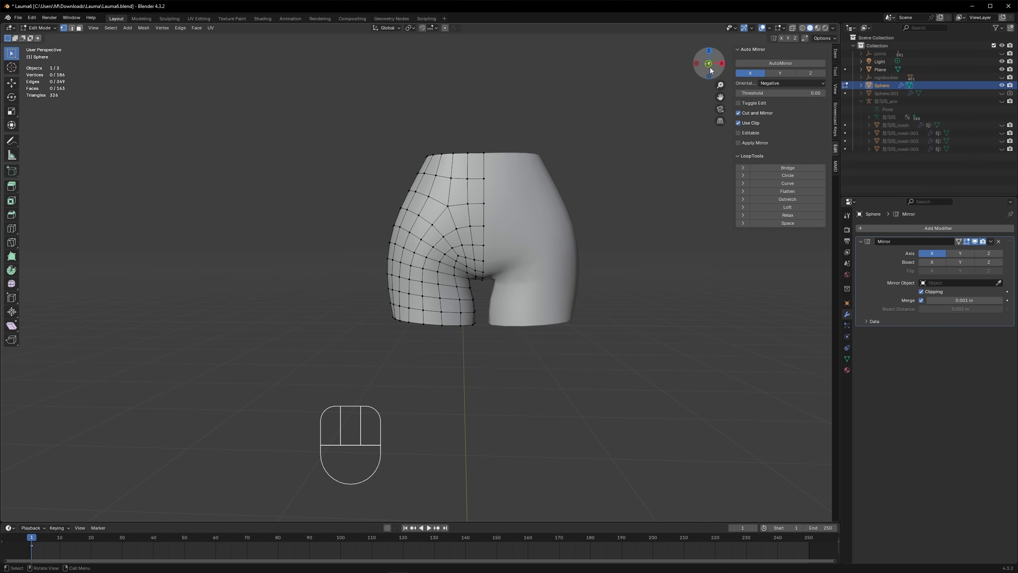
Step: Remove a vertex on the front of the pelvis and recut the surrounding edges with the Knife tool
click(711, 70)
scroll(456, 184, up, 2)
key(Delete)
click(435, 237)
shift+middle_drag(435, 237, 442, 309)
key(k)
click(458, 266)
key(Return)
scroll(457, 268, down, 1)
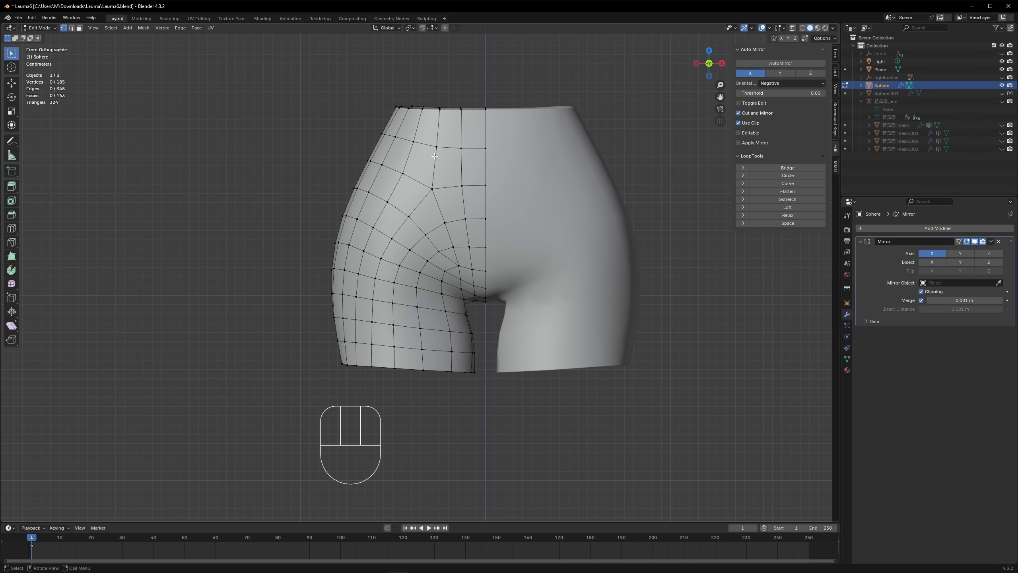
Step: Move the pole vertex on the lower belly slightly up and toward the centre line
click(432, 189)
key(g)
key(g)
right_click(432, 156)
key(g)
click(439, 182)
Step: Cut a diagonal edge with the Knife tool from the lower belly vertex up to the outer front-hip vertex
click(445, 221)
key(k)
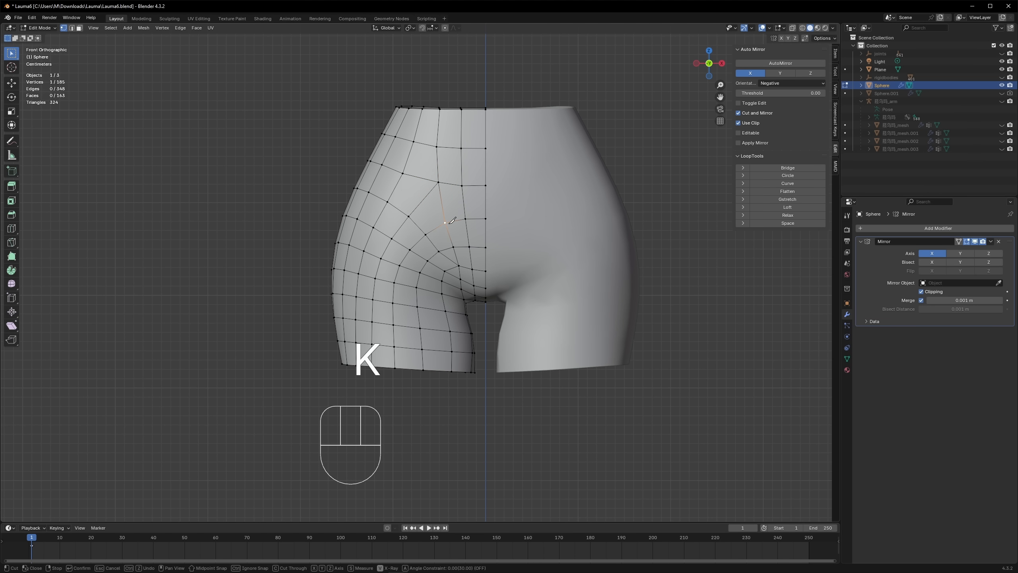
click(402, 173)
key(Return)
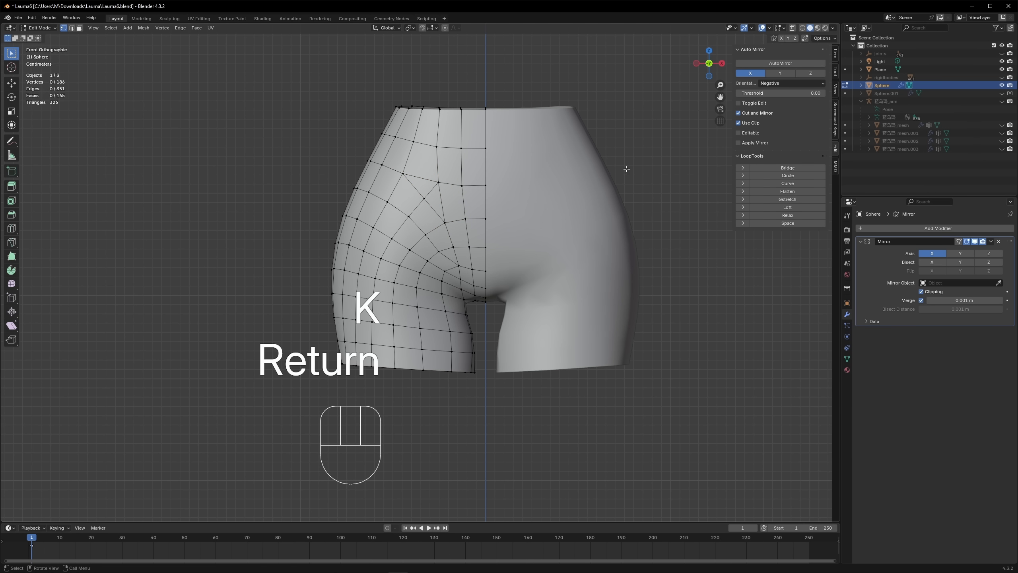
Step: Slide the lower belly vertex and the upper outer hip vertices along their edges, using X-ray
click(447, 221)
key(g)
key(g)
click(454, 218)
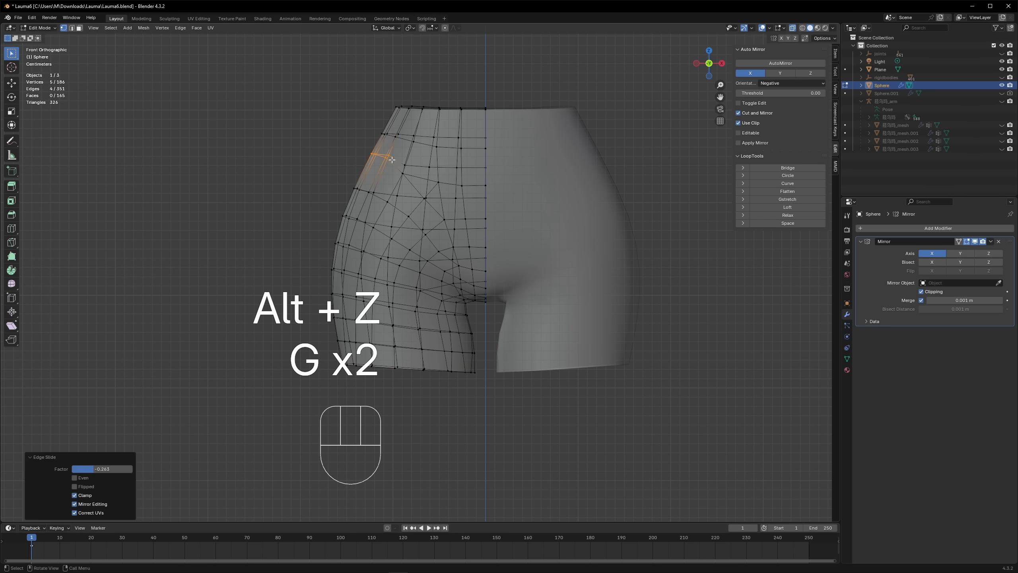
click(410, 195)
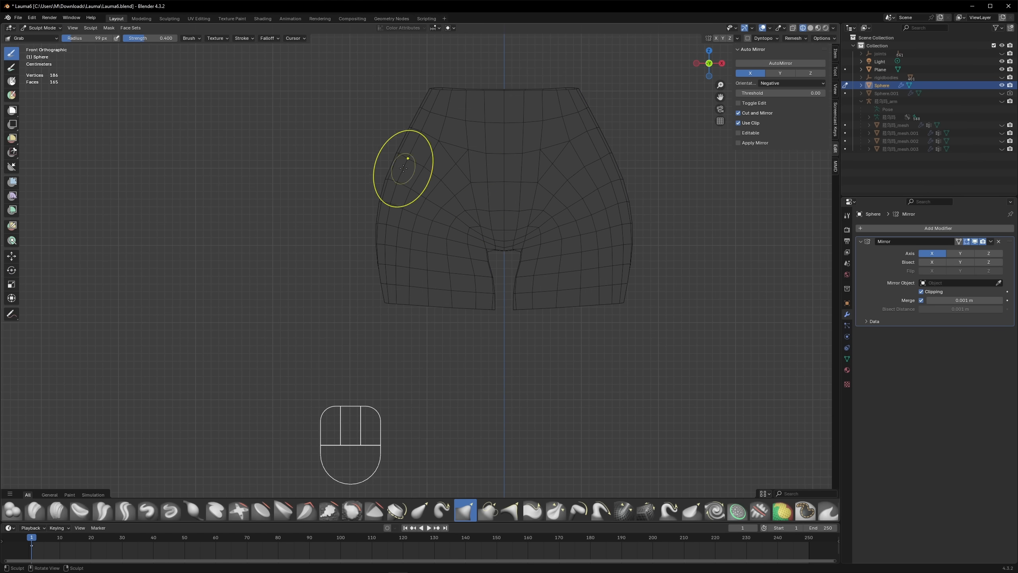
Step: Cut new edges beside the centre line at the back, above the crotch, with the Knife tool
middle_drag(404, 167, 353, 256)
key(Tab)
key(k)
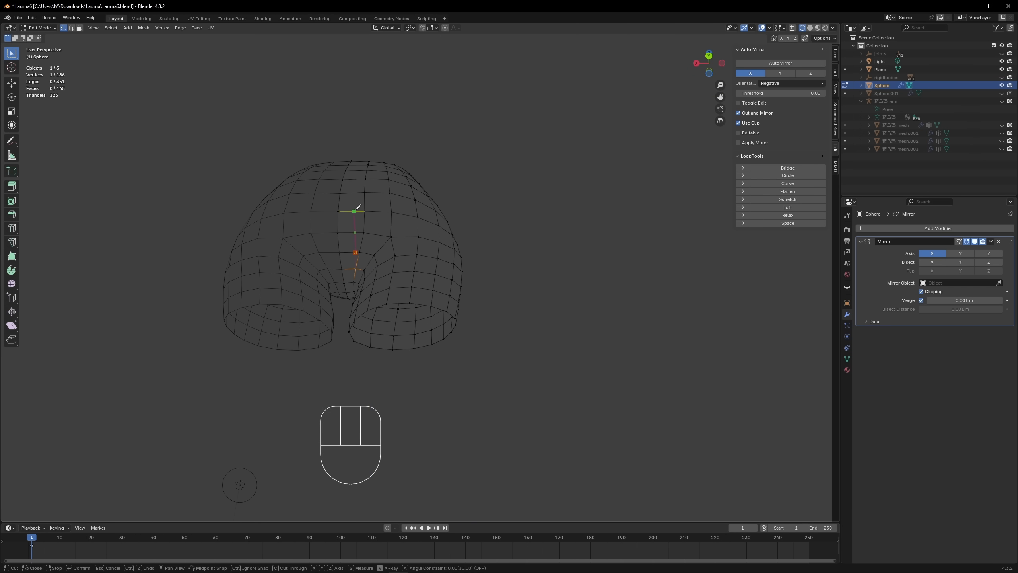
key(Return)
middle_drag(381, 245, 473, 291)
key(y)
key(Tab)
key(Tab)
key(Tab)
key(Tab)
Step: Cut a new edge line along the buttock fold from the inner thigh outward with the Knife tool
click(395, 234)
key(k)
click(375, 249)
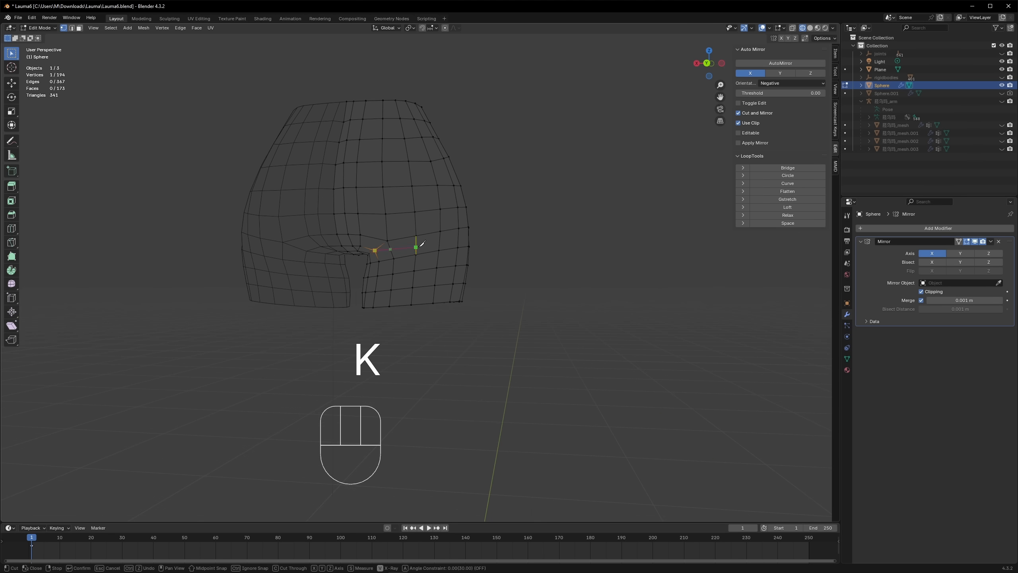
click(415, 245)
key(Return)
Step: Continue the knife cut from the buttock fold around to the outer side of the hip
click(553, 292)
middle_drag(553, 292, 500, 291)
key(k)
click(418, 248)
click(452, 227)
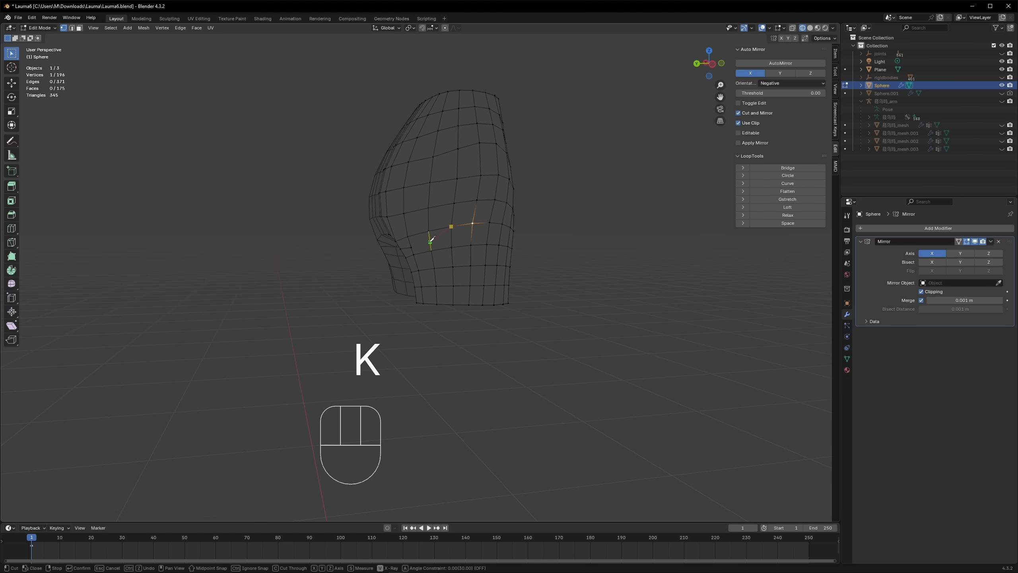
key(Return)
Step: Inspect the new cuts from several sides and adjust the mesh above the crotch at the back with the Grab brush
click(573, 257)
middle_drag(573, 257, 698, 241)
click(402, 256)
mouse_move(541, 225)
middle_down()
mouse_move(409, 252)
mouse_move(445, 252)
mouse_move(425, 241)
mouse_move(322, 245)
middle_up()
key(ctrl+Tab)
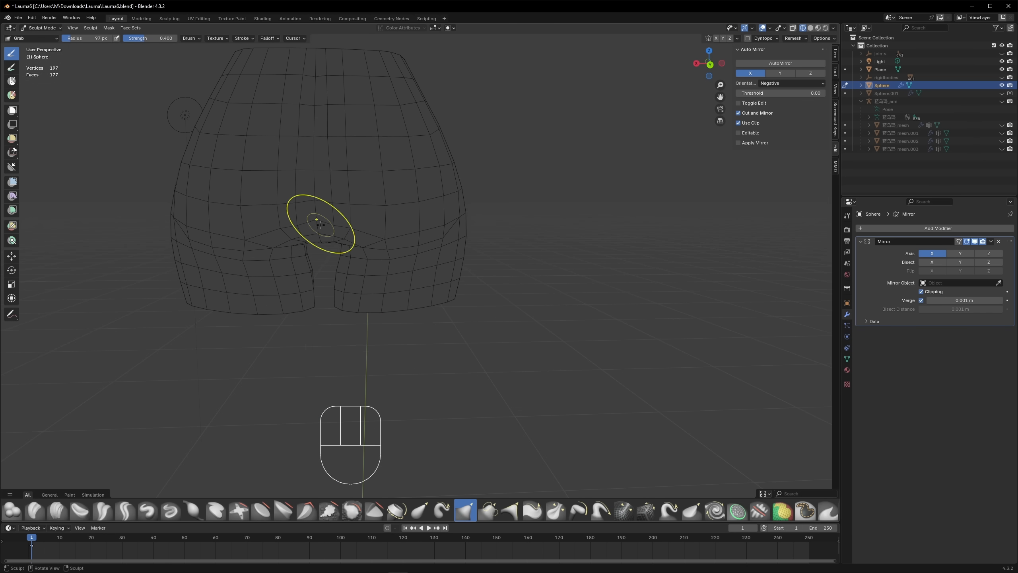
key(bracketright)
key(bracketright)
key(bracketright)
key(bracketleft)
key(bracketleft)
key(bracketleft)
Step: Move the selected rear vertex along Y and slide it along its edge in Edit Mode, then return to Sculpt Mode
key(Tab)
mouse_move(420, 245)
middle_down()
mouse_move(447, 265)
mouse_move(509, 281)
mouse_move(427, 295)
mouse_move(443, 251)
middle_up()
key(g)
key(y)
key(g)
key(g)
click(449, 287)
scroll(437, 290, down, 2)
key(ctrl+Tab)
Step: Add a loop cut through the back of the pelvis in Edit Mode
key(Tab)
key(ctrl+r)
click(443, 234)
click(717, 63)
Step: Return to Sculpt Mode and enlarge the Grab brush radius to 156 px for reshaping the pelvis
key(ctrl+Tab)
key(bracketright)
key(bracketright)
key(bracketright)
key(bracketright)
key(bracketright)
middle_drag(301, 280, 383, 256)
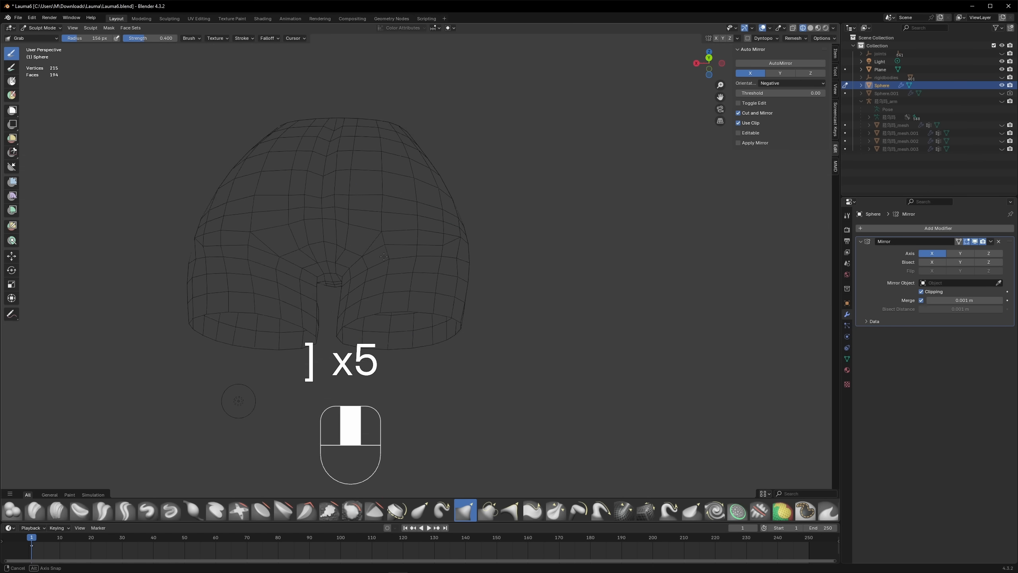
Step: Even out the vertical edge loops along the outer hip and inner leg with repeated Relax operations in Edit Mode
key(space)
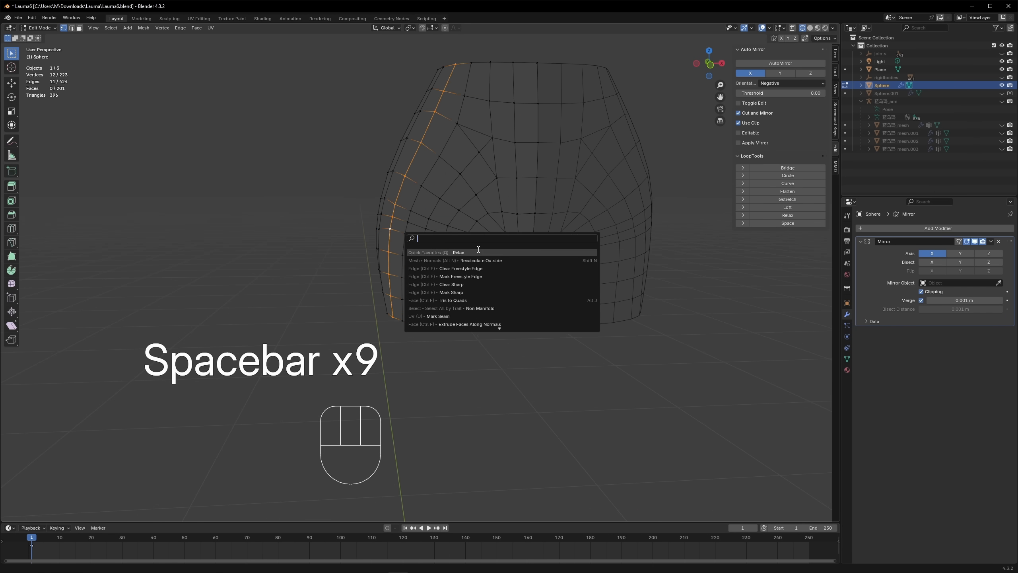
click(477, 250)
key(space)
click(535, 265)
key(space)
click(657, 218)
key(space)
shift+click(491, 219)
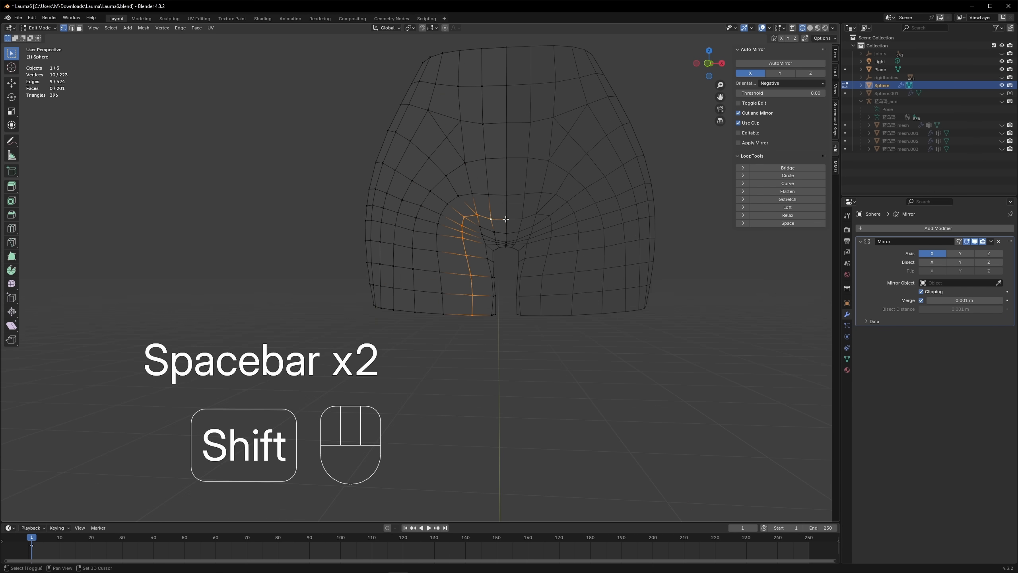
Step: Check the pelvis in solid shading, select an edge loop in Edit Mode and move it along Y in two passes
scroll(505, 219, down, 4)
key(Tab)
mouse_move(506, 219)
middle_down()
mouse_move(714, 298)
mouse_move(582, 195)
mouse_move(356, 280)
mouse_move(360, 223)
mouse_move(338, 244)
middle_up()
key(shift+z)
key(Tab)
alt+click(359, 222)
key(g)
key(y)
click(337, 164)
key(g)
key(y)
click(338, 164)
key(Tab)
mouse_move(537, 225)
middle_down()
mouse_move(493, 176)
mouse_move(538, 108)
middle_up()
Step: Reduce the Grab brush radius to 90 px in Sculpt Mode, check the underside of the pelvis and undo the last change
key(Tab)
key(ctrl+Tab)
key(bracketleft)
key(bracketleft)
key(bracketleft)
key(bracketleft)
key(bracketleft)
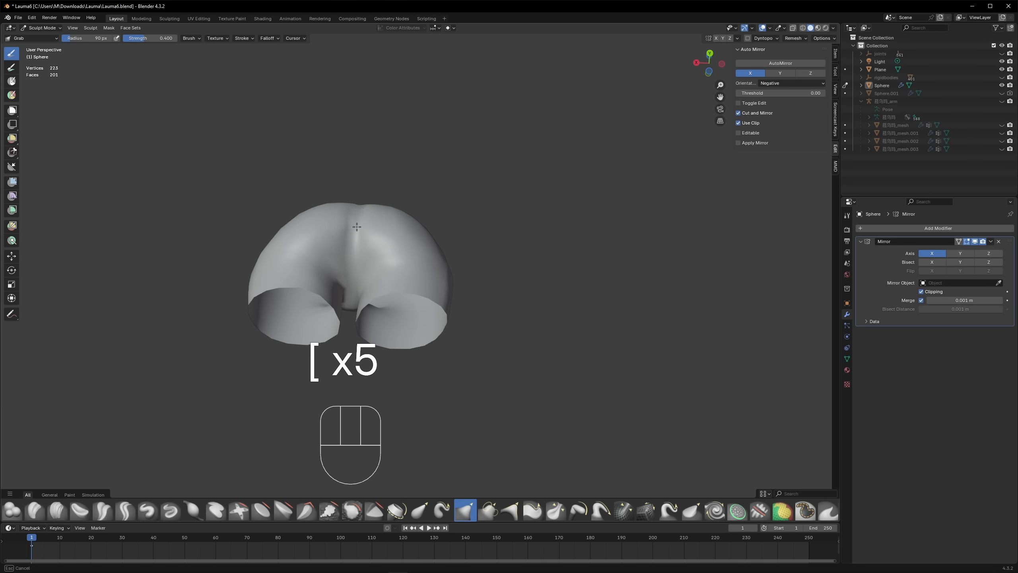
mouse_move(349, 245)
middle_down()
mouse_move(340, 205)
mouse_move(388, 190)
mouse_move(363, 170)
middle_up()
key(ctrl+z)
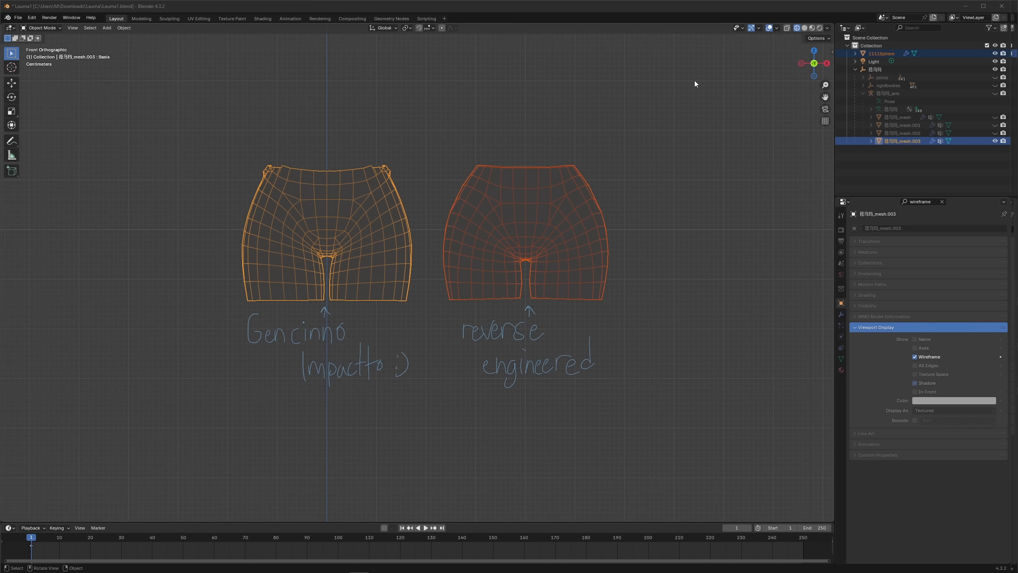
Step: Mark matching edge-flow lines across the original and reverse-engineered wireframes with the Annotate tool and remove the strokes
click(11, 140)
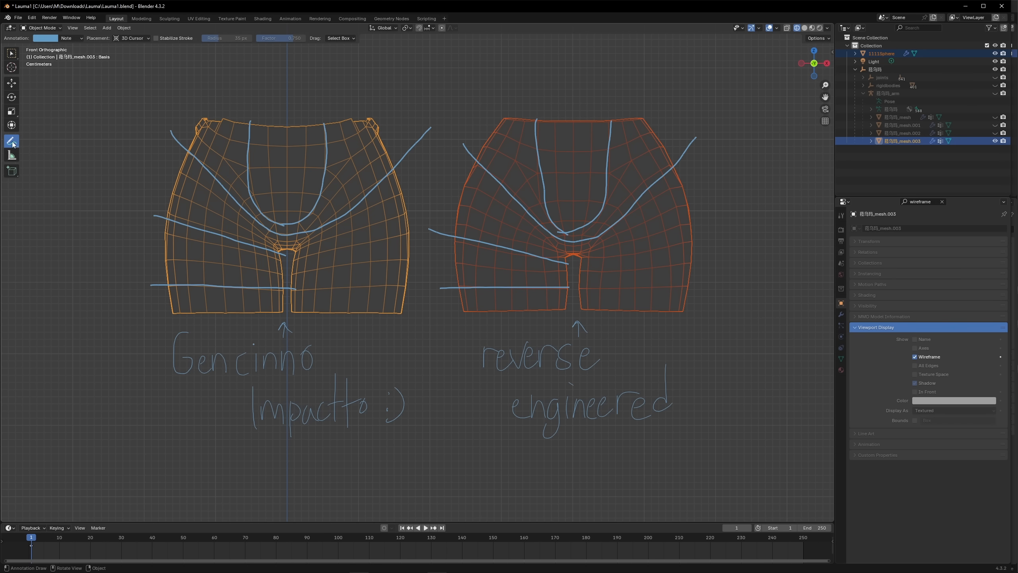
mouse_move(713, 173)
ctrl+mouse_down()
mouse_move(504, 207)
mouse_move(192, 202)
ctrl+mouse_up()
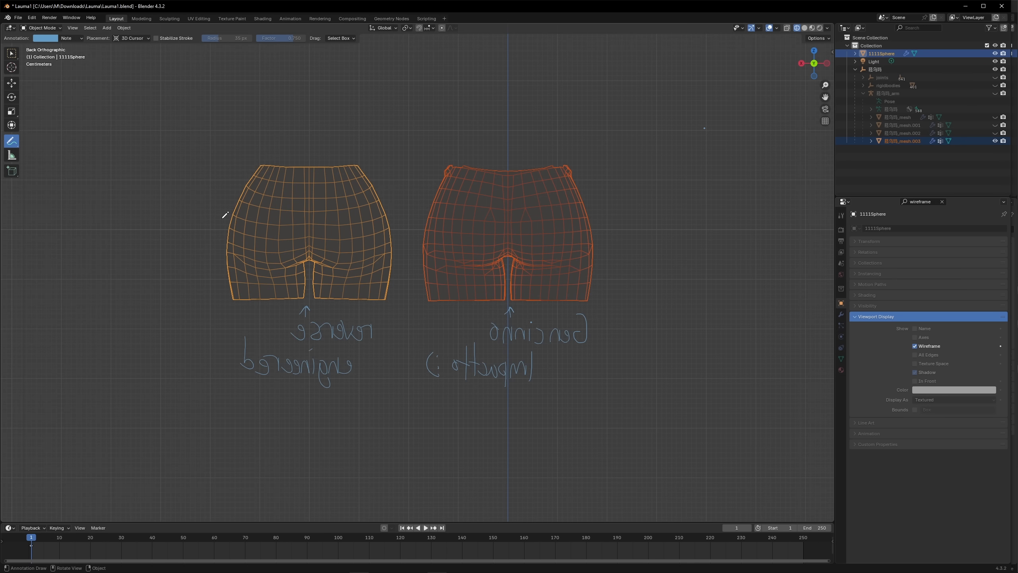
drag(234, 219, 616, 220)
drag(211, 235, 649, 234)
key(ctrl+z)
key(ctrl+z)
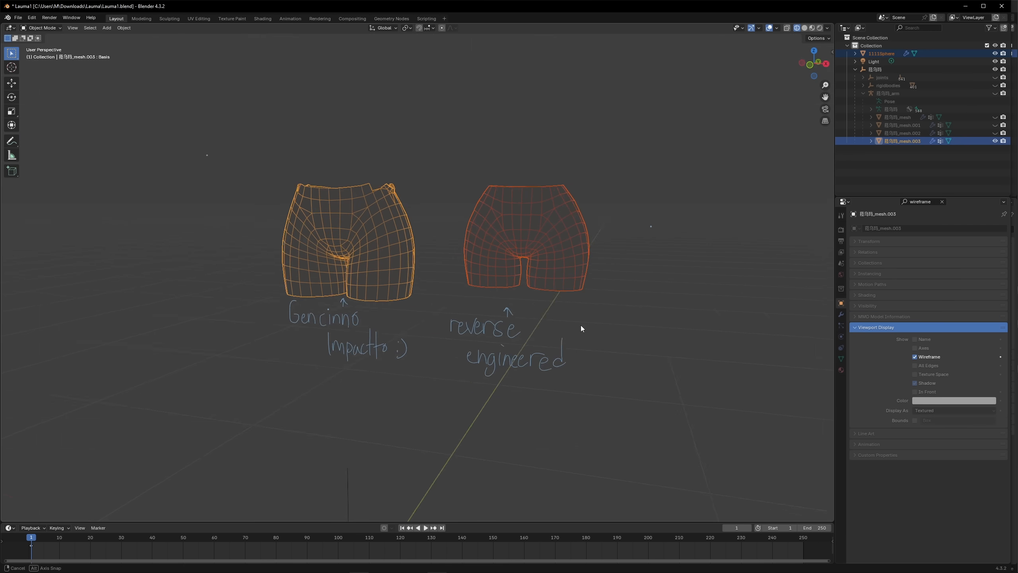
Step: Compare the original and reverse-engineered wireframe meshes from the right side and from oblique angles
middle_drag(581, 327, 542, 327)
click(821, 65)
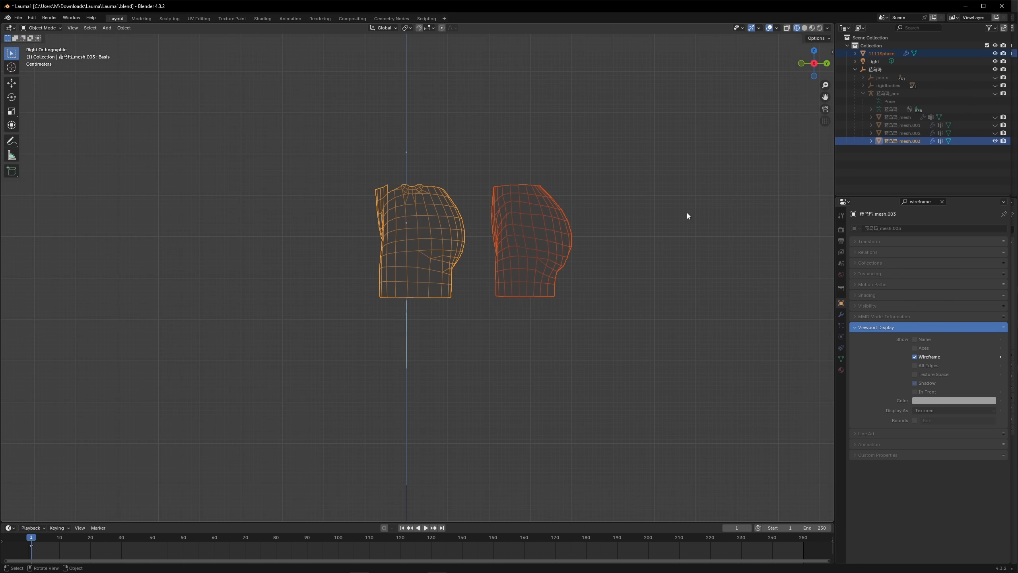
scroll(606, 242, down, 2)
click(583, 258)
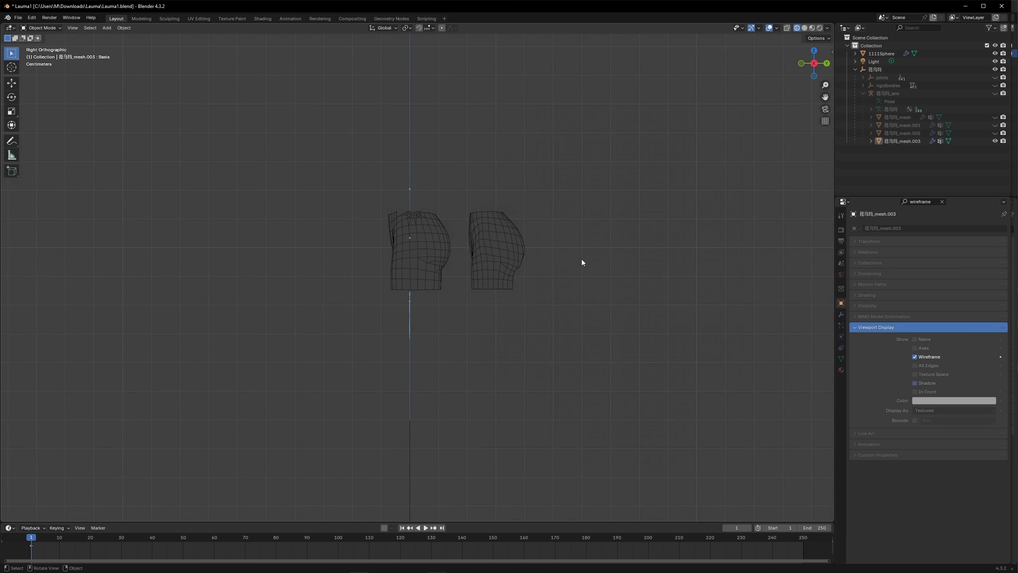
scroll(582, 259, up, 3)
mouse_move(601, 267)
middle_down()
mouse_move(574, 279)
mouse_move(565, 298)
mouse_move(621, 306)
mouse_move(665, 285)
mouse_move(461, 289)
middle_up()
click(479, 261)
shift+click(480, 260)
middle_drag(534, 258, 685, 256)
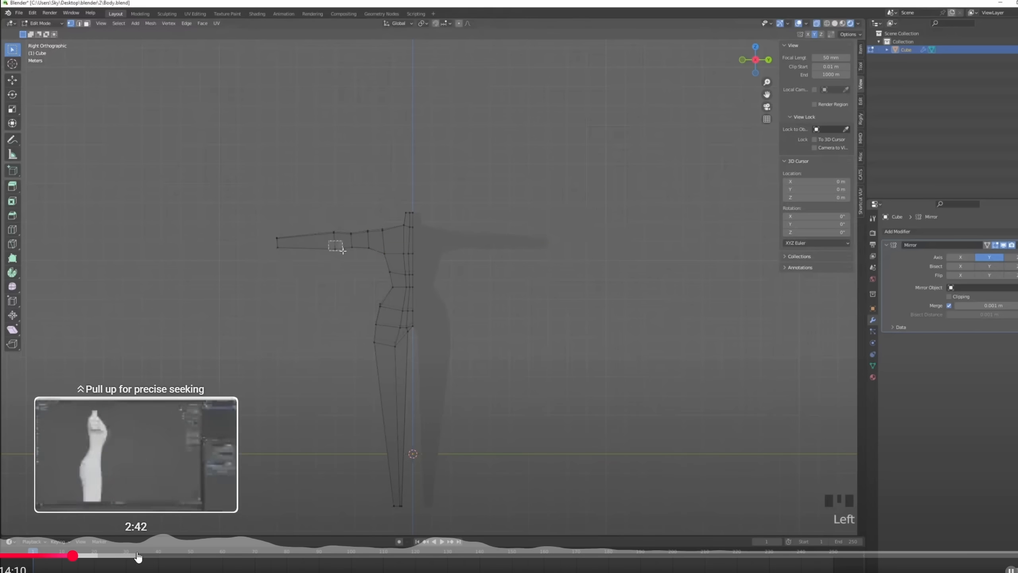
Step: Skim through the body modelling video, past the base mesh and retopology sections, in the video player
click(226, 556)
drag(225, 556, 283, 556)
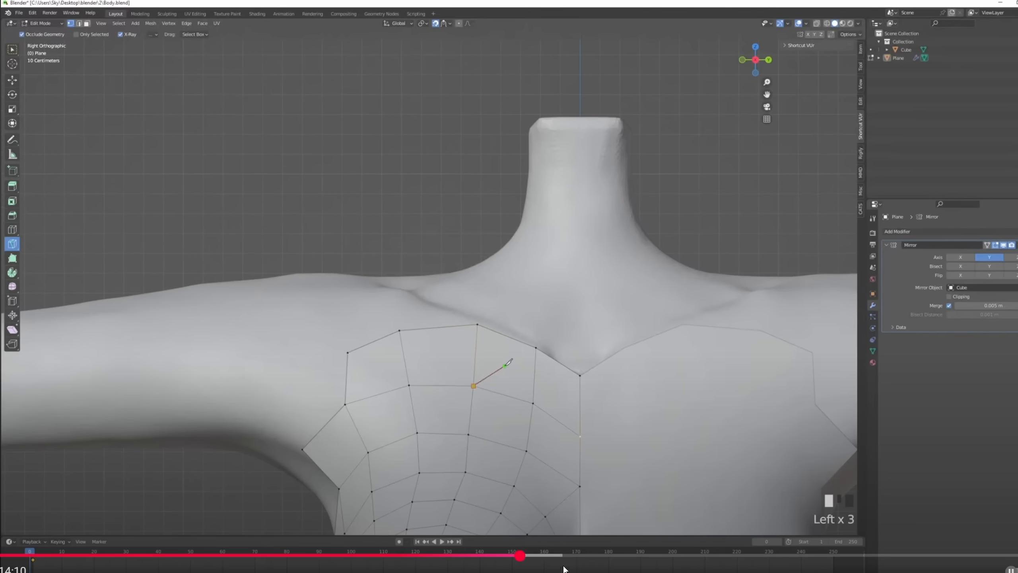
click(583, 556)
drag(584, 557, 669, 557)
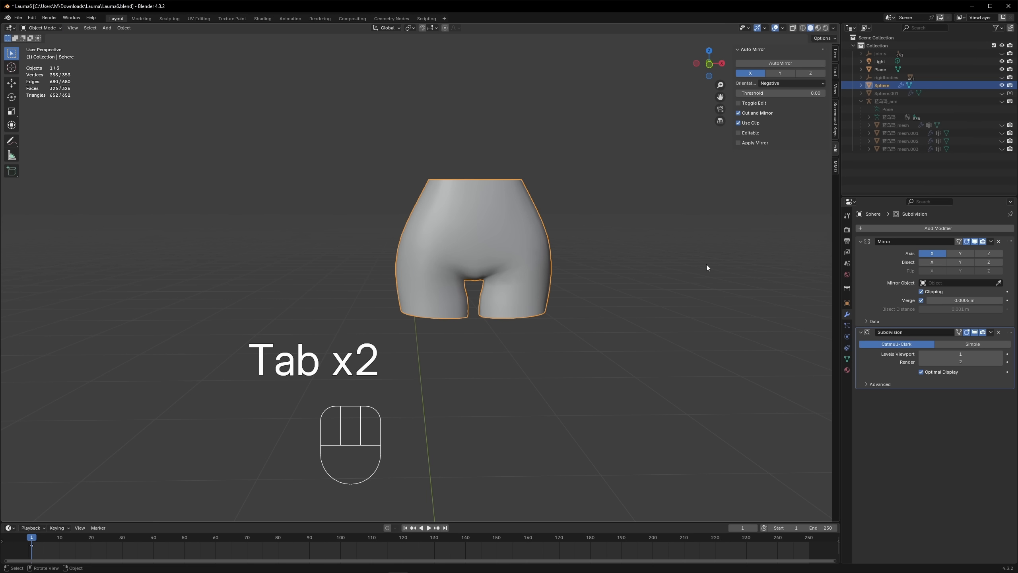
Step: Apply the Mirror and Subdivision modifiers to the pelvis in Blender
click(989, 242)
mouse_move(1009, 332)
mouse_down()
mouse_move(1006, 242)
mouse_move(1009, 333)
mouse_up()
click(991, 241)
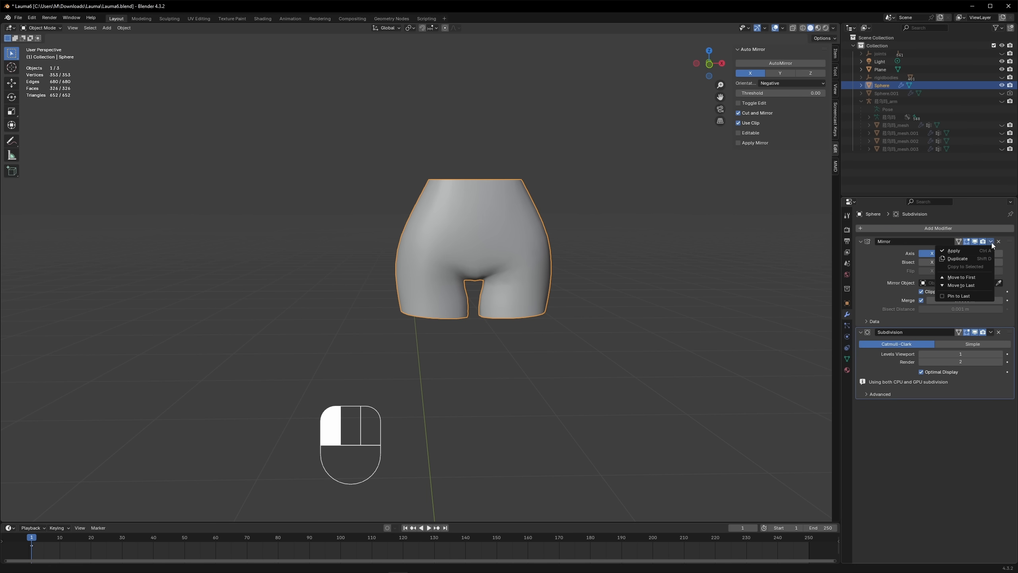
click(992, 246)
click(990, 241)
click(989, 248)
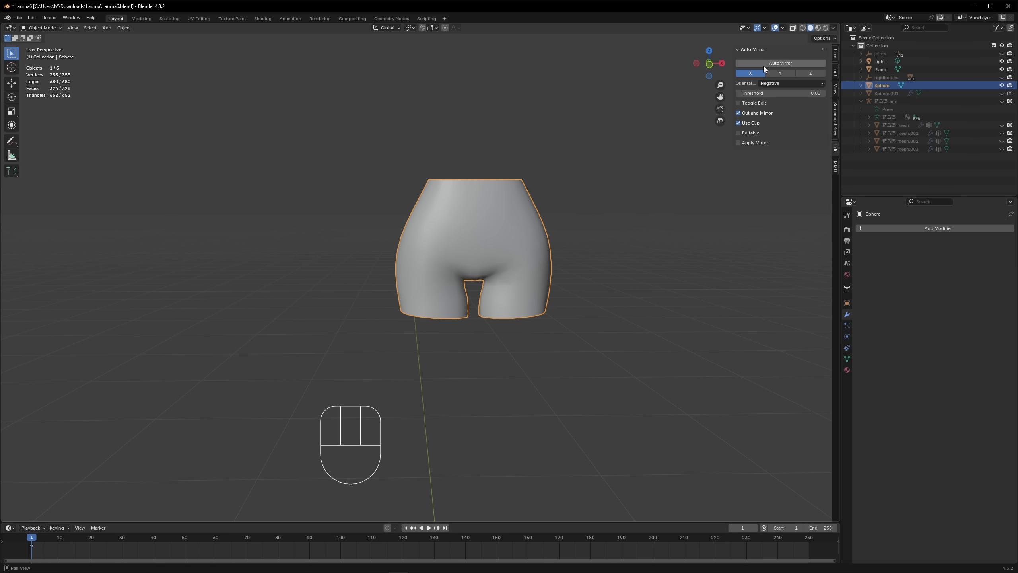
Step: Cut and mirror the pelvis along X with AutoMirror, and check the remaining half from the front in Edit Mode
click(763, 66)
key(Tab)
middle_drag(575, 241, 586, 252)
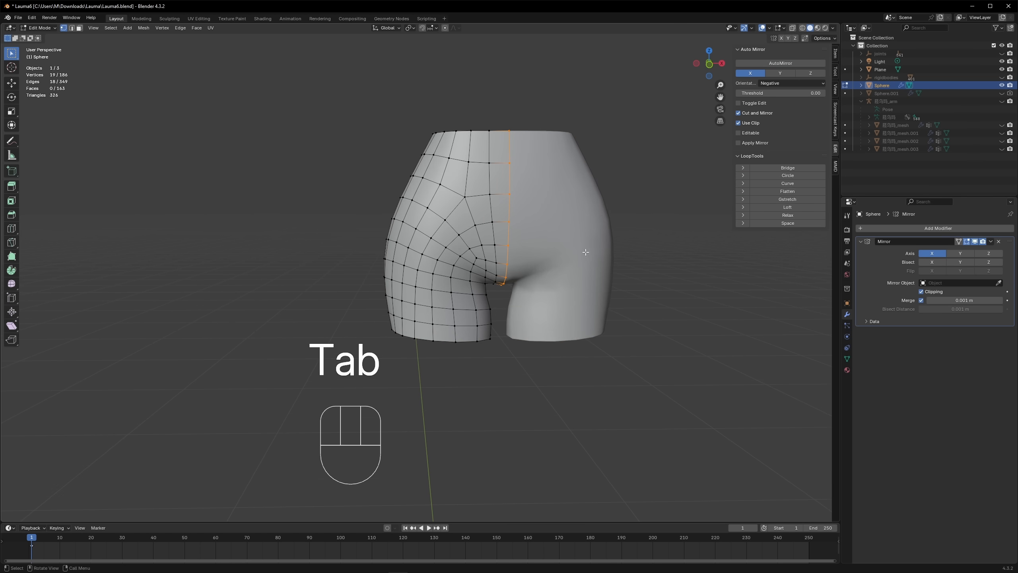
click(662, 230)
click(709, 63)
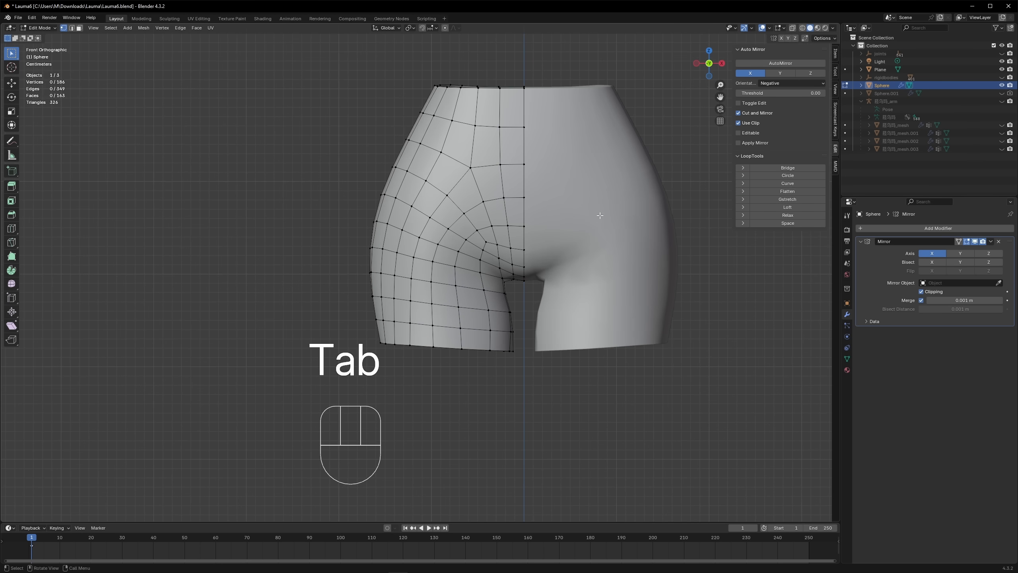
middle_drag(492, 261, 665, 244)
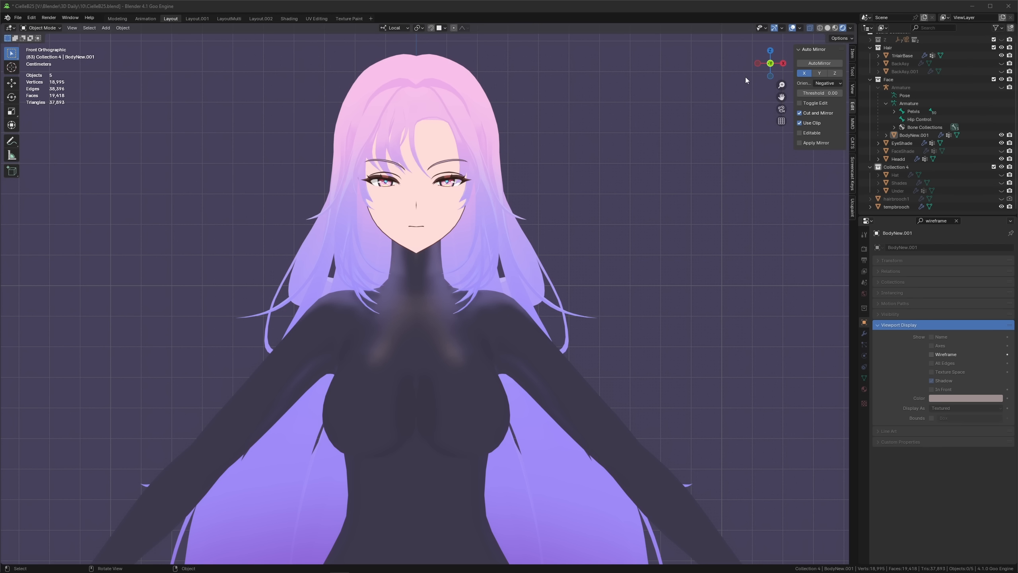
Step: View the pink-haired character from the left, right and front in the CielleB25.blend file
click(758, 64)
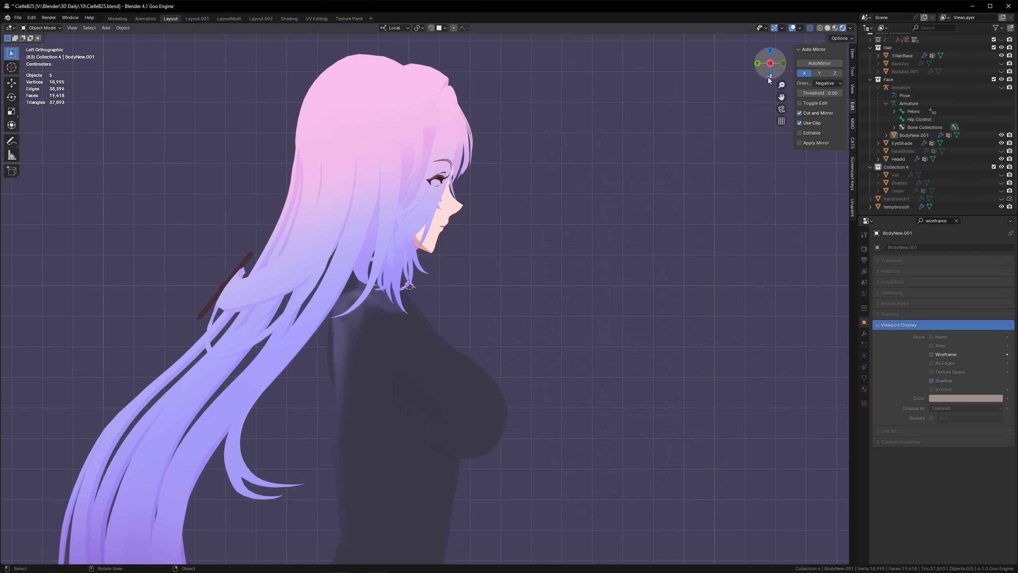
click(769, 64)
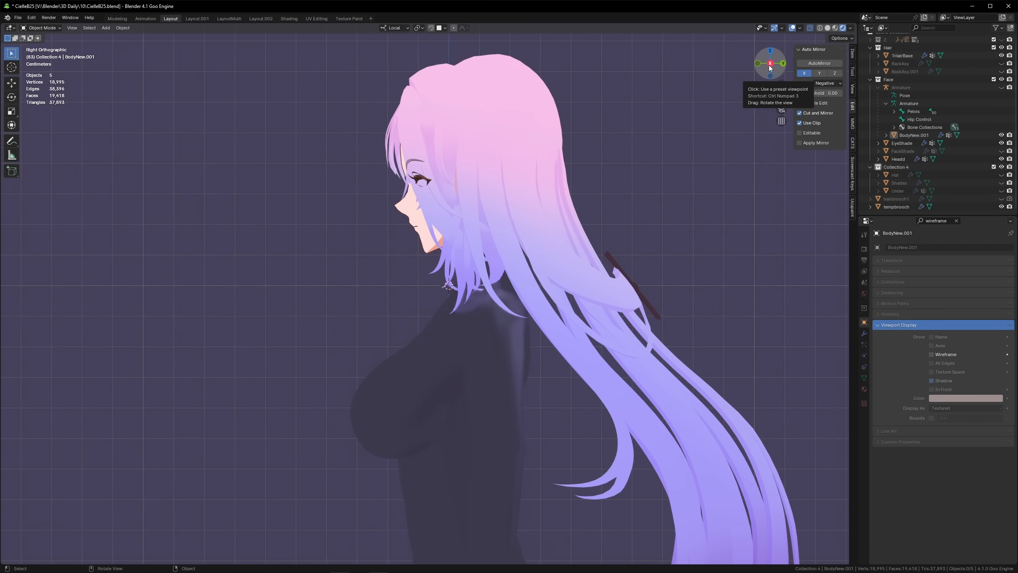
click(757, 64)
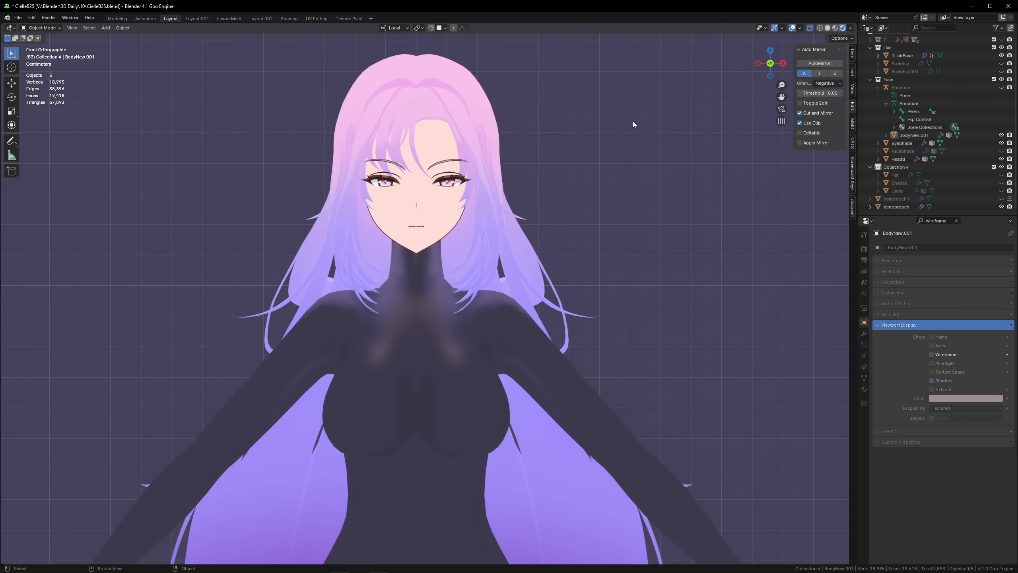